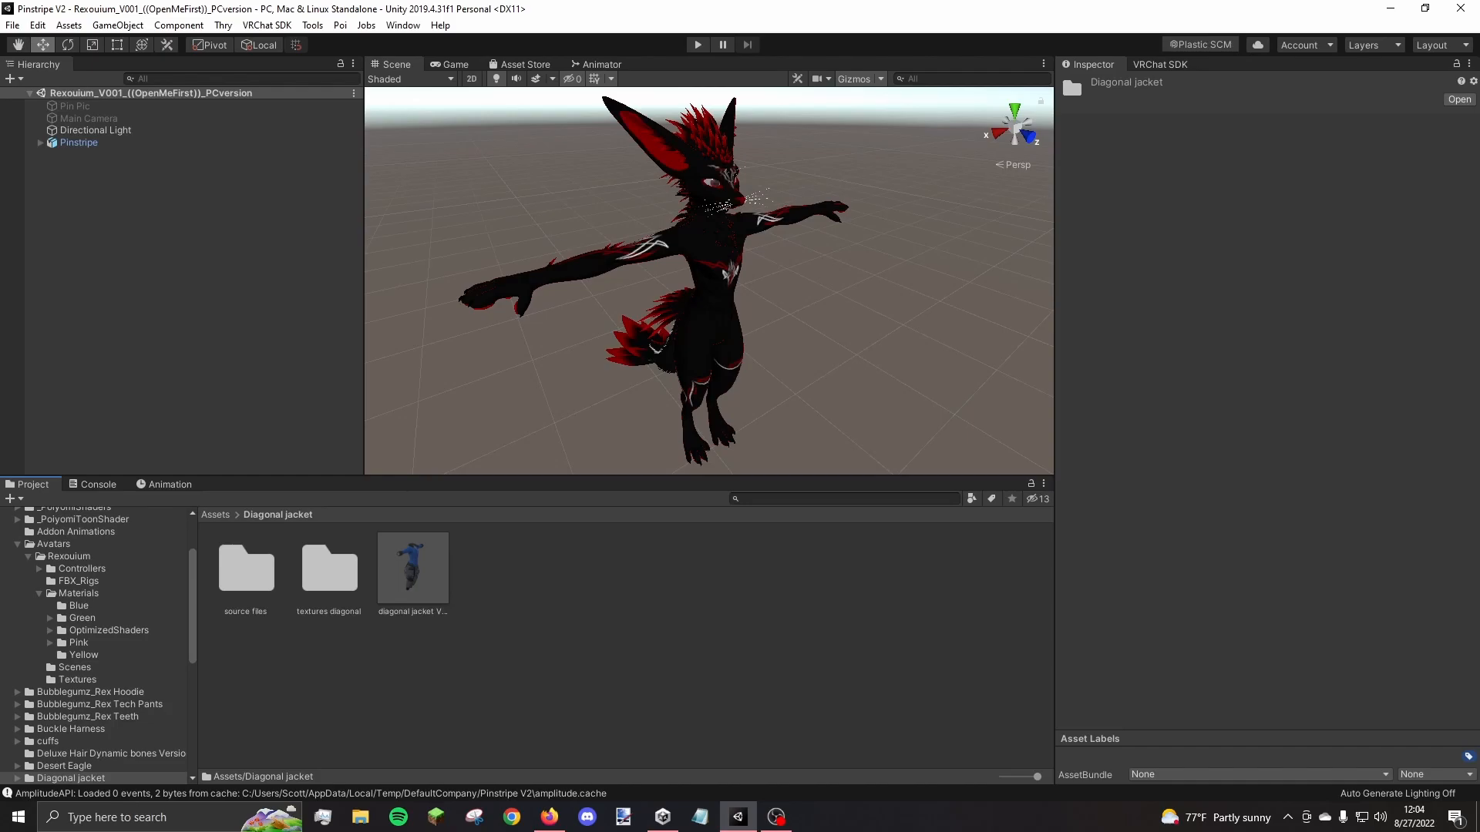
drag(412, 568, 709, 455)
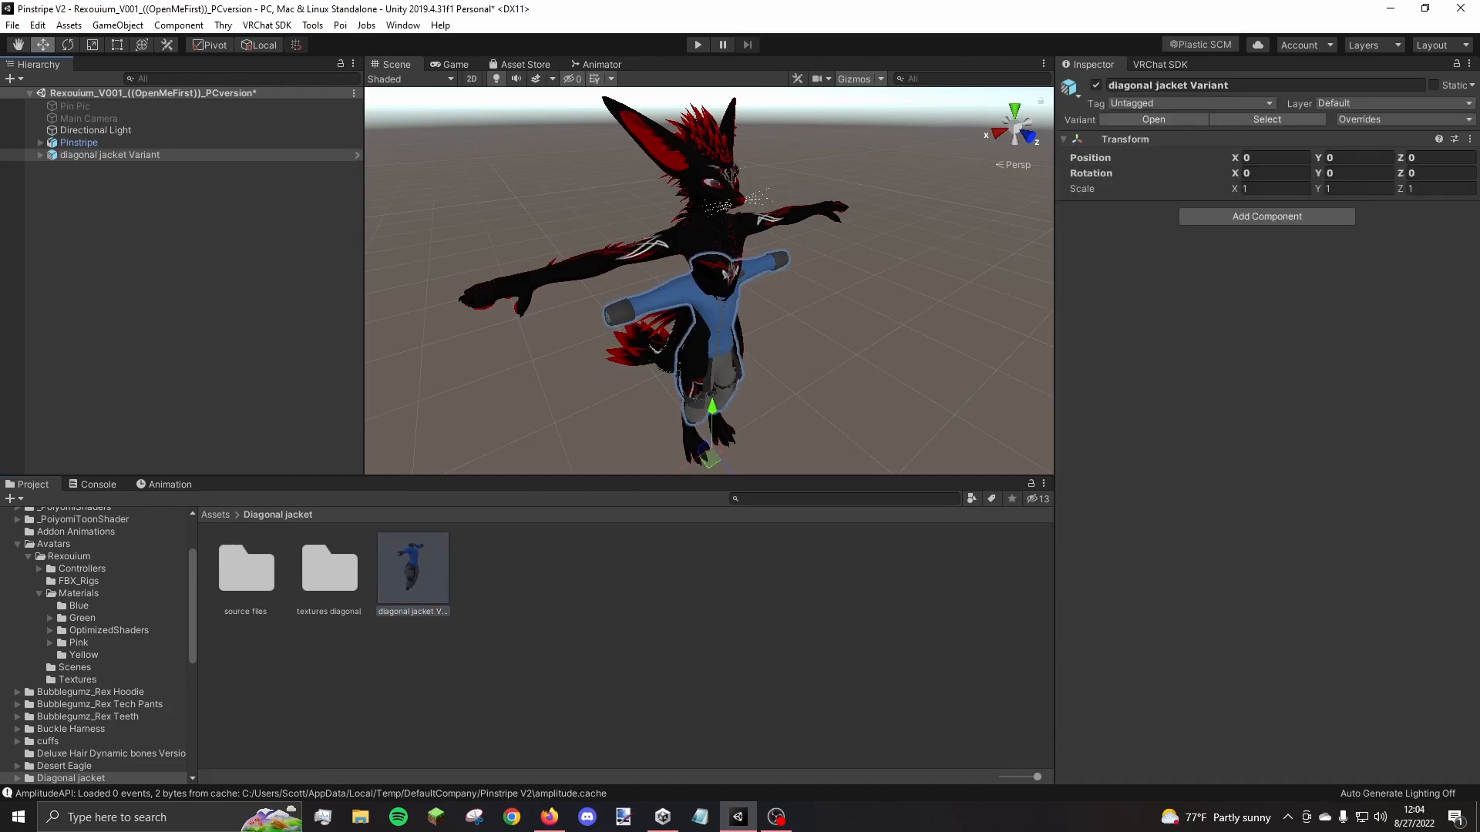
right_click(101, 154)
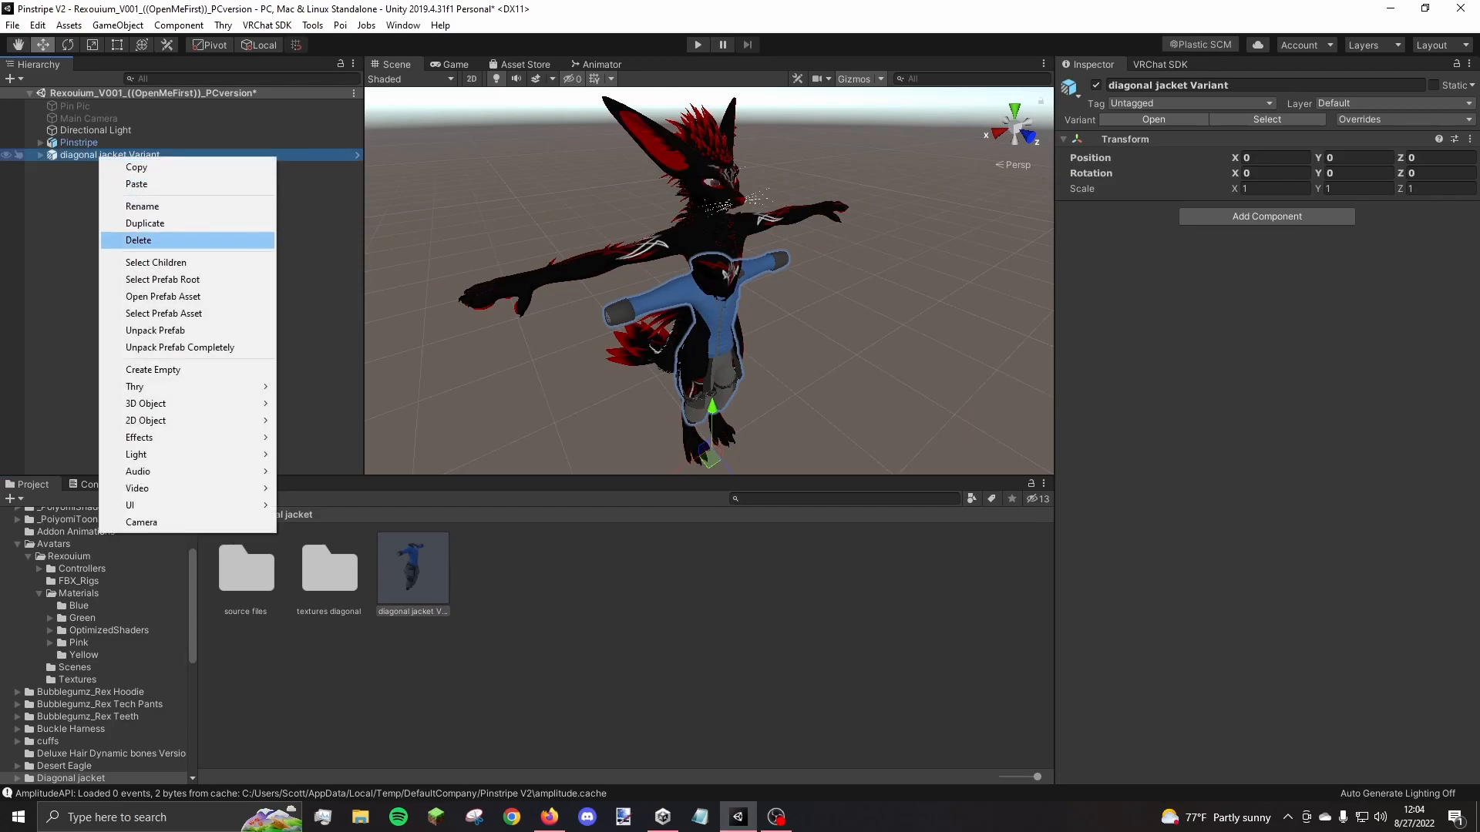
click(131, 240)
Add the diagonal jacket Variant prefab as a child of Pinstripe and unpack it completely
drag(413, 568, 81, 144)
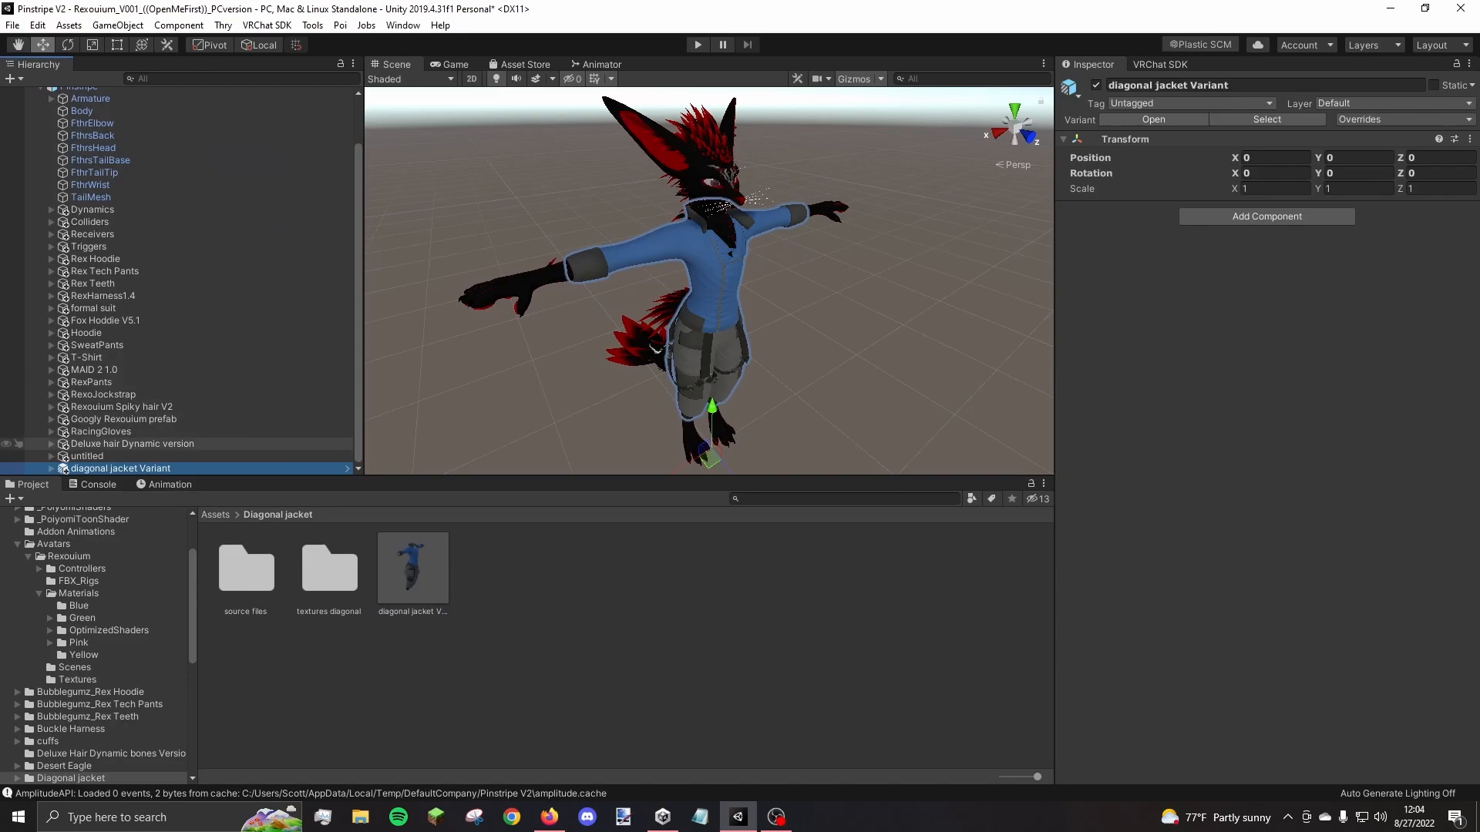
key(Right)
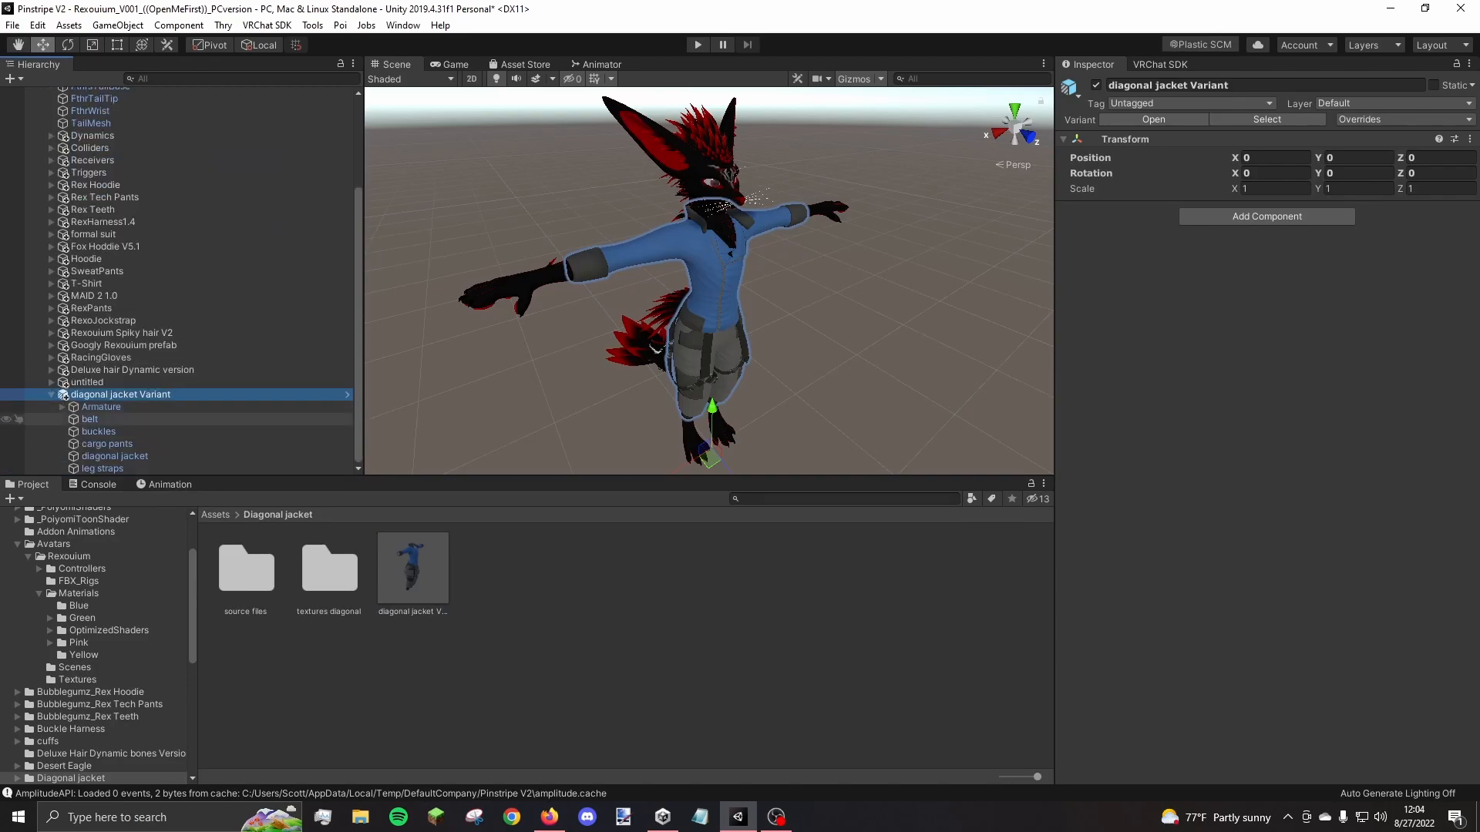
scroll(192, 111, up, 2)
drag(92, 92, 93, 156)
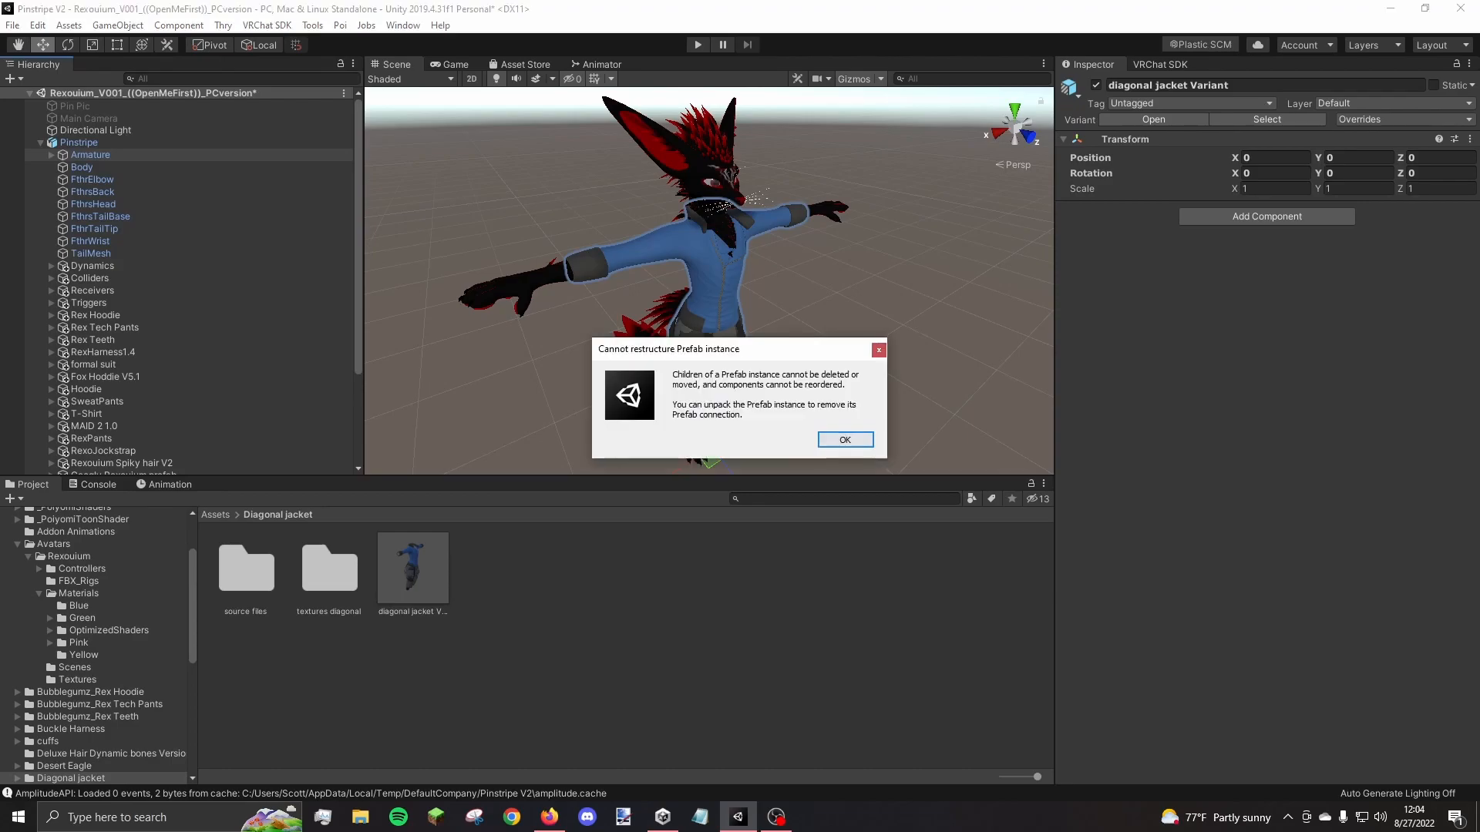
click(844, 440)
right_click(97, 397)
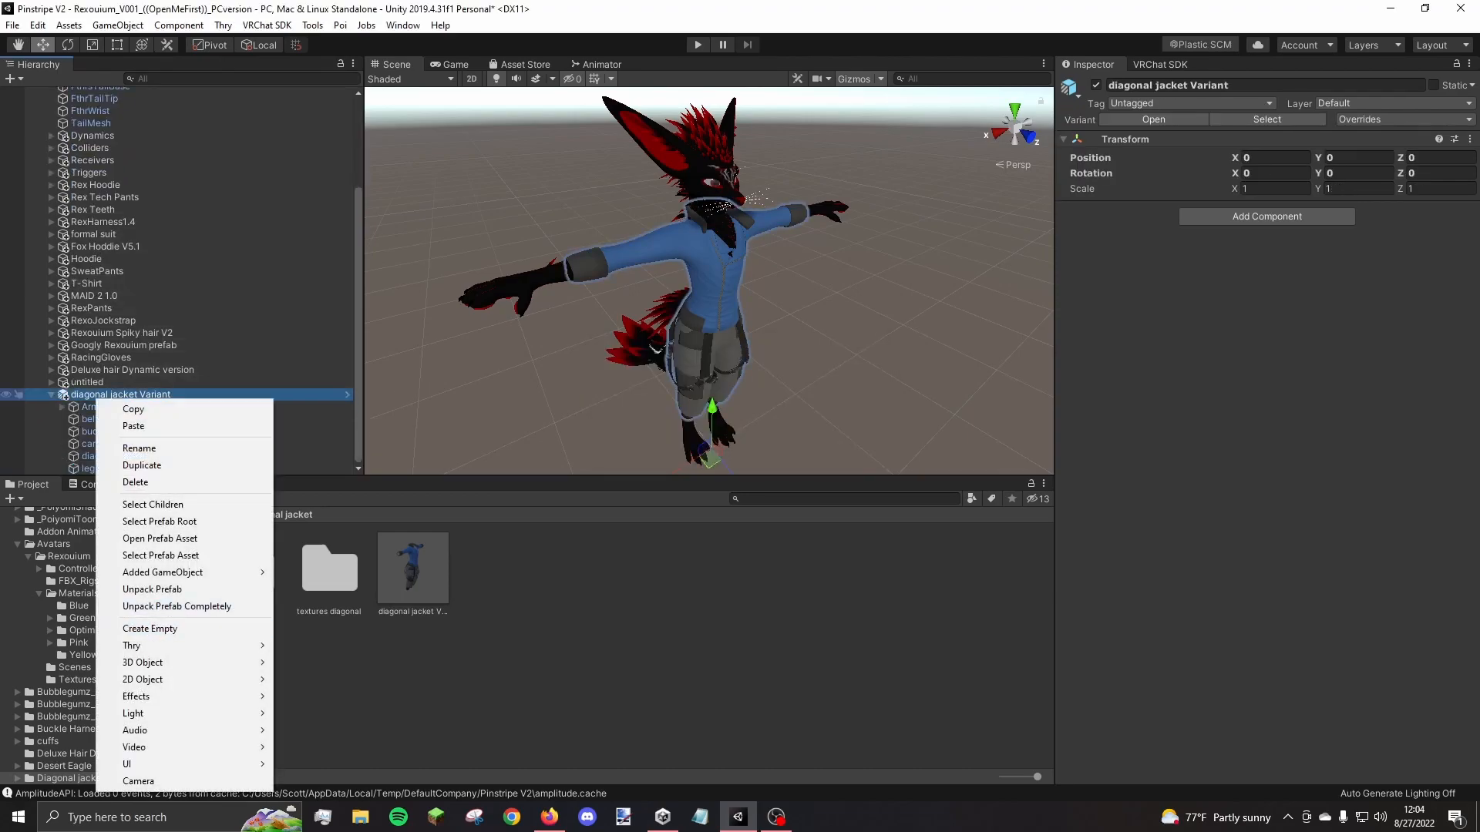
click(177, 606)
Nest the jacket's Armature, Hips and Belly bones under the matching bones of Pinstripe's armature
drag(100, 407, 100, 155)
click(62, 229)
drag(121, 242, 108, 167)
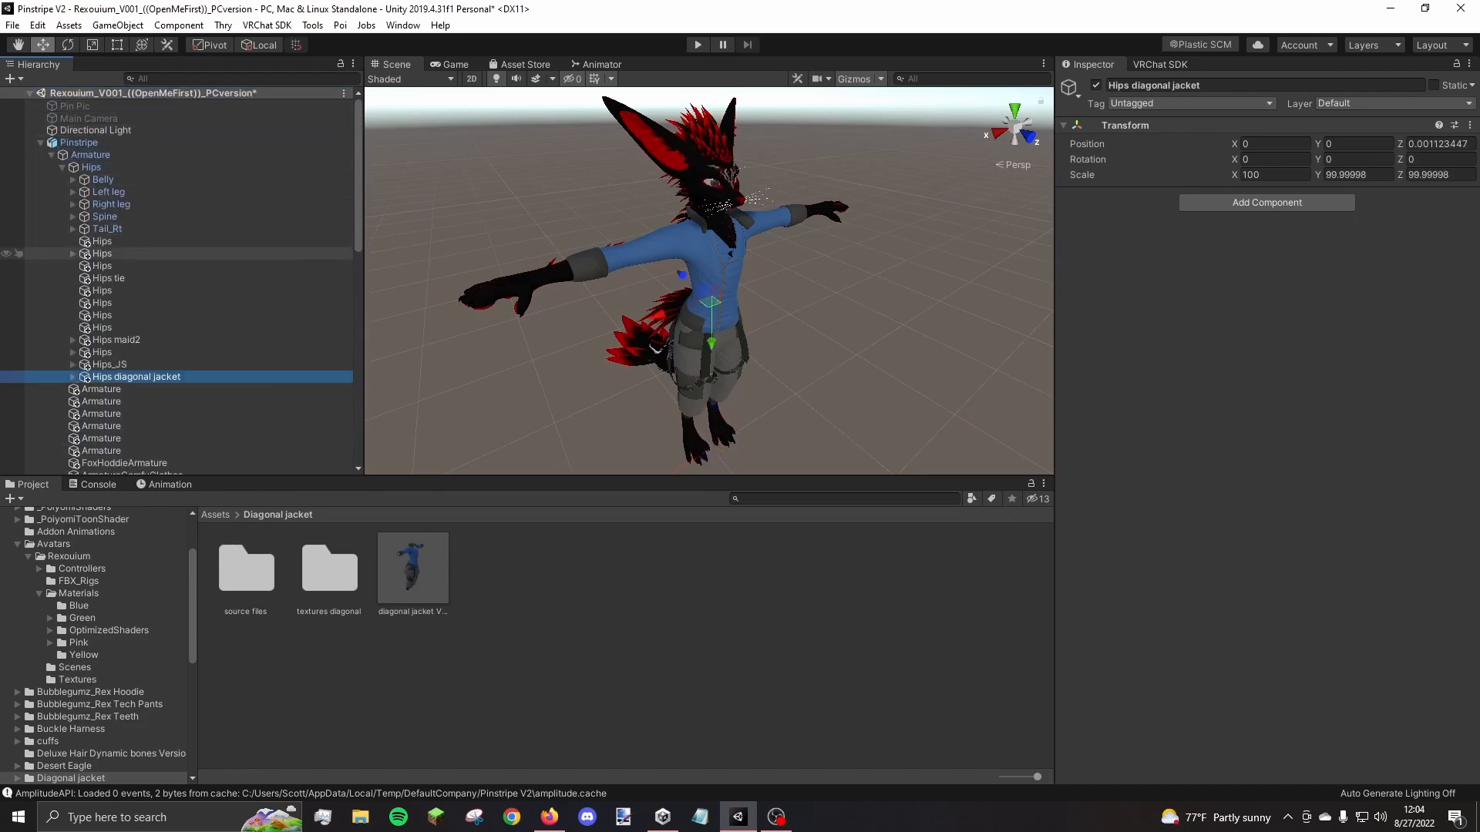
click(74, 376)
drag(146, 389, 104, 179)
click(73, 180)
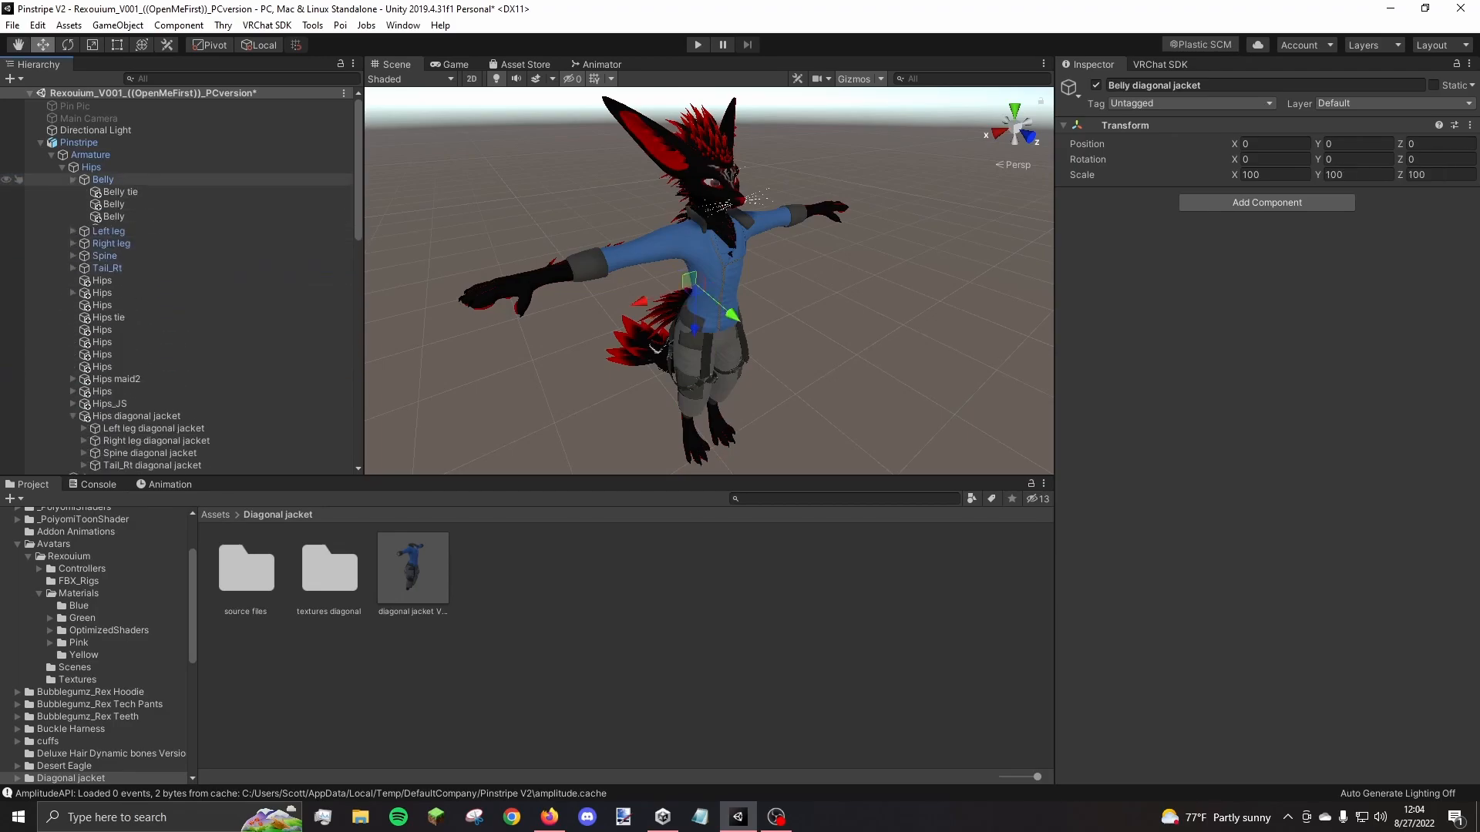
Nest the jacket's left leg and left knee bones under Pinstripe's Left leg and Left knee
drag(147, 389, 112, 191)
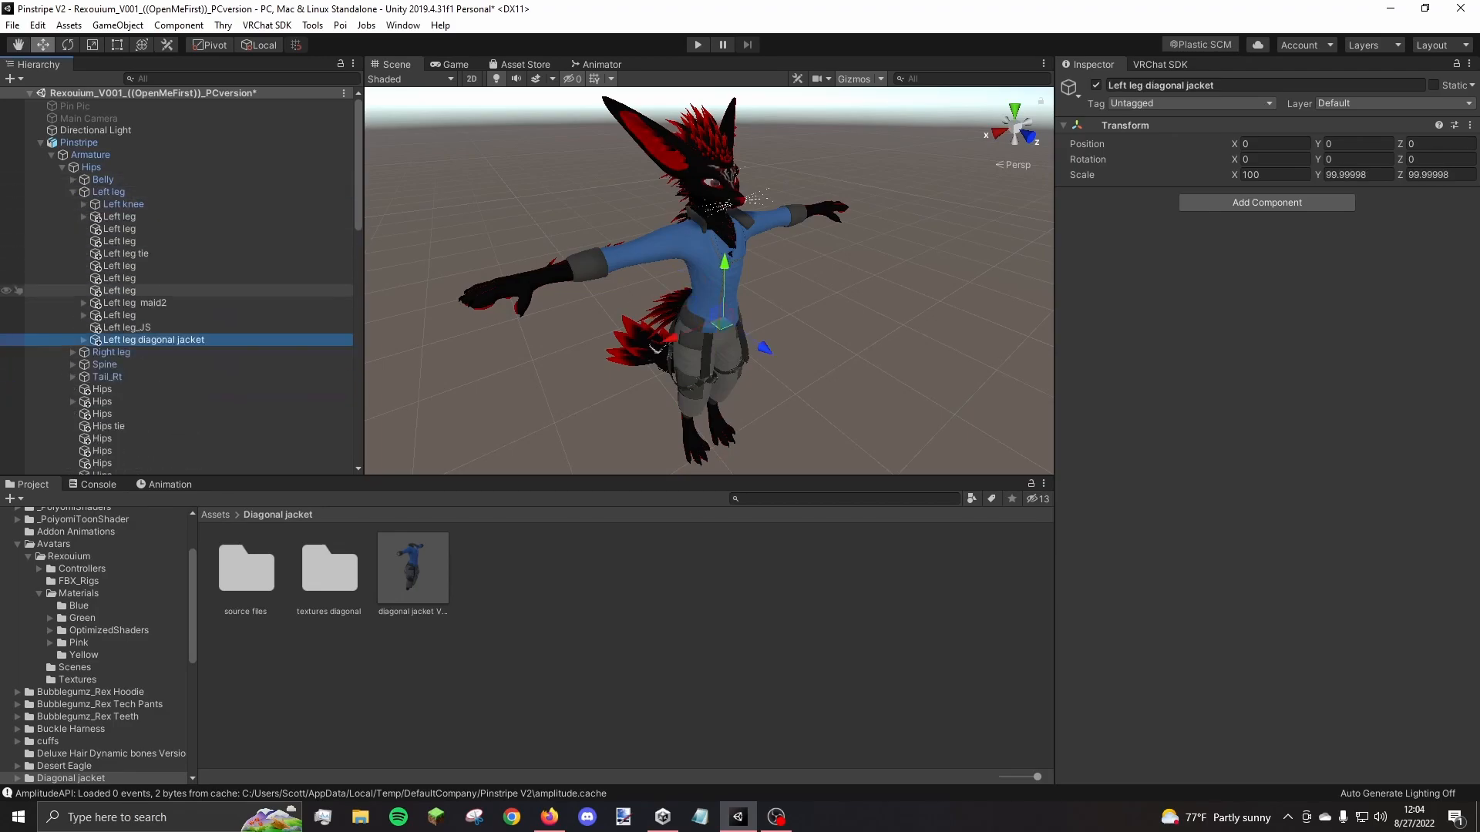
click(84, 340)
drag(154, 352, 115, 205)
click(73, 192)
Nest the jacket's right leg and tail bones, down to Tail2, under Pinstripe's matching bones
click(84, 352)
drag(151, 389, 114, 279)
click(73, 204)
click(84, 377)
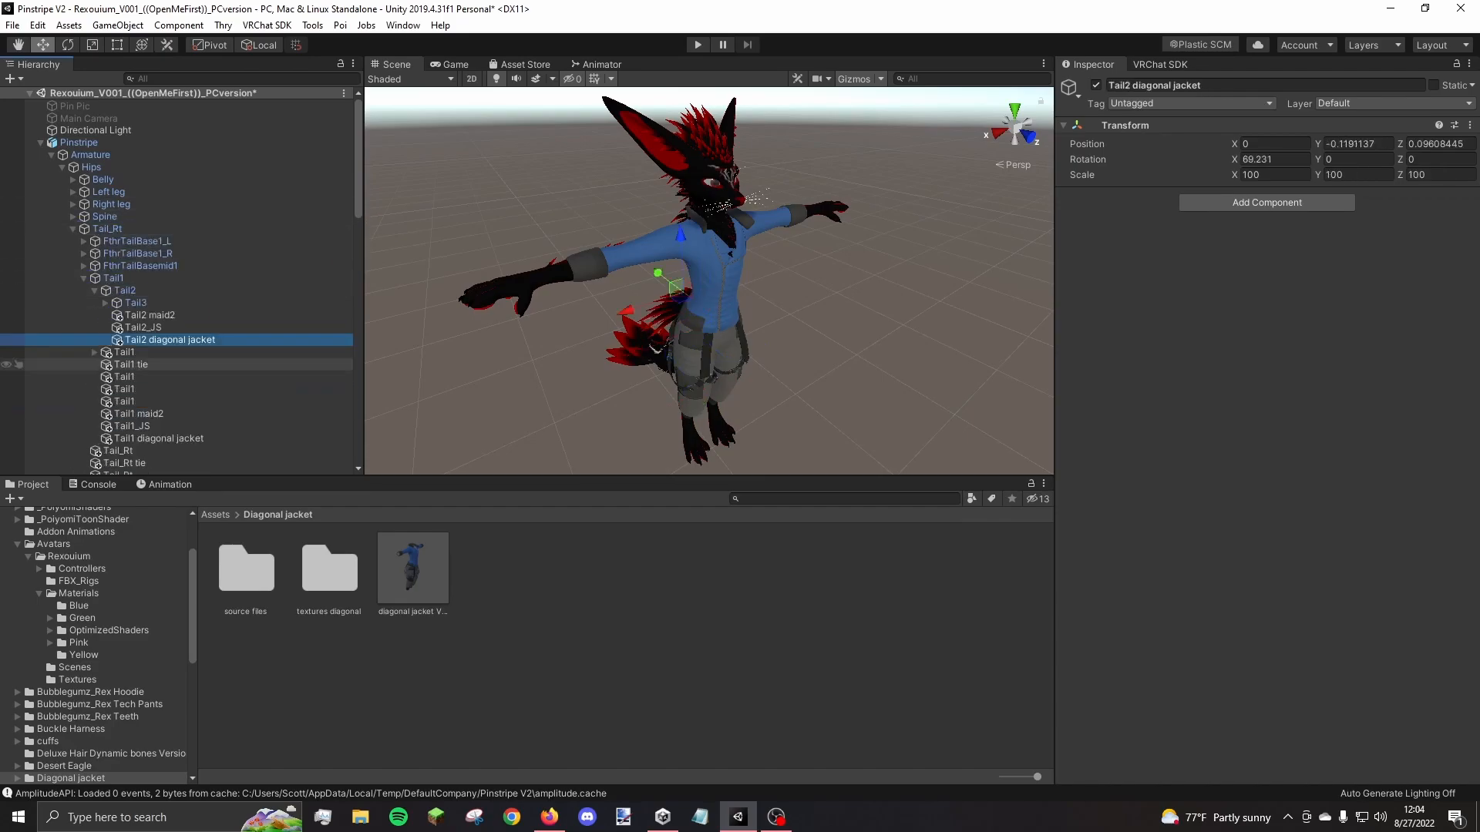
click(84, 278)
Nest the jacket's spine and chest-area bones under the matching bones of Pinstripe's armature
click(73, 201)
drag(147, 362, 106, 189)
drag(155, 350, 116, 201)
click(95, 411)
drag(173, 423, 133, 226)
Nest the jacket's left shoulder and left arm bones under Pinstripe's matching left-side bones
drag(170, 435, 142, 238)
click(95, 251)
click(106, 362)
drag(173, 374, 140, 251)
click(95, 238)
Nest the jacket's right shoulder, right arm and right elbow bones under Pinstripe's matching bones, and collapse the armature
drag(182, 423, 145, 276)
click(106, 398)
drag(177, 410, 147, 294)
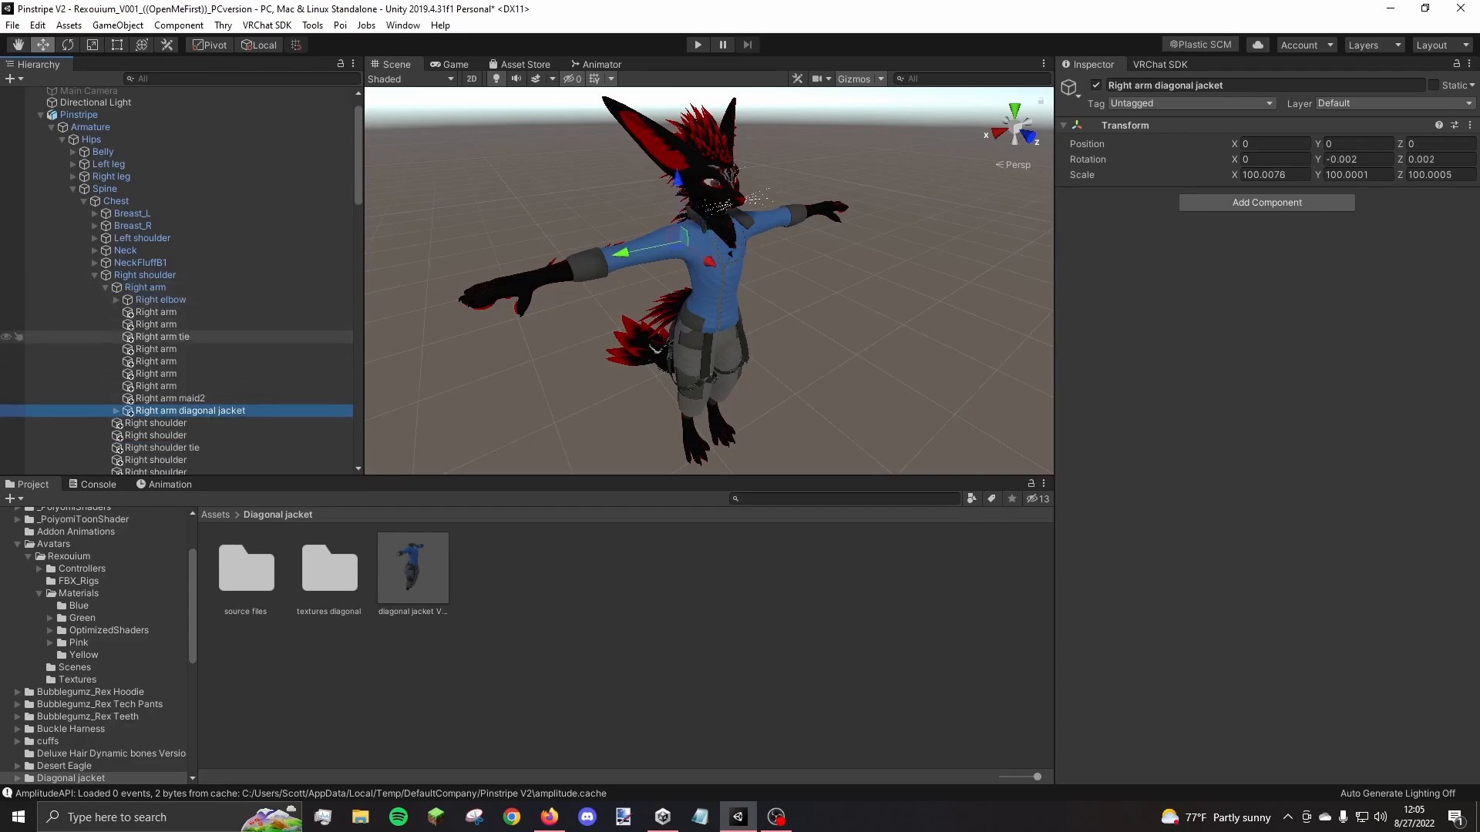
click(117, 411)
drag(201, 423, 155, 305)
click(94, 275)
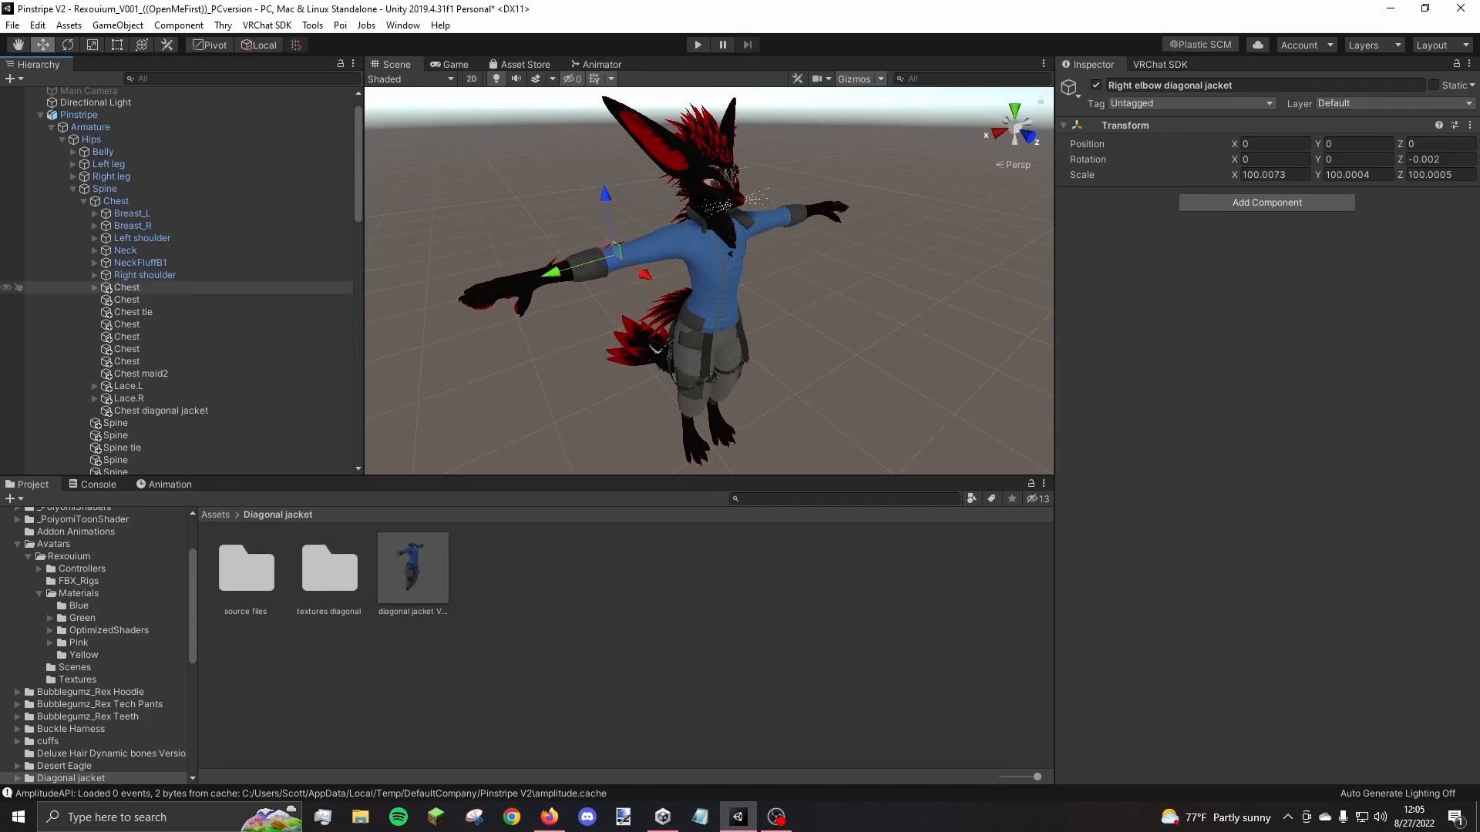
scroll(95, 281, up, 1)
alt+click(52, 155)
Examine the belt, buckles, cargo pants, diagonal jacket and leg straps meshes of the outfit and their materials
scroll(178, 309, down, 3)
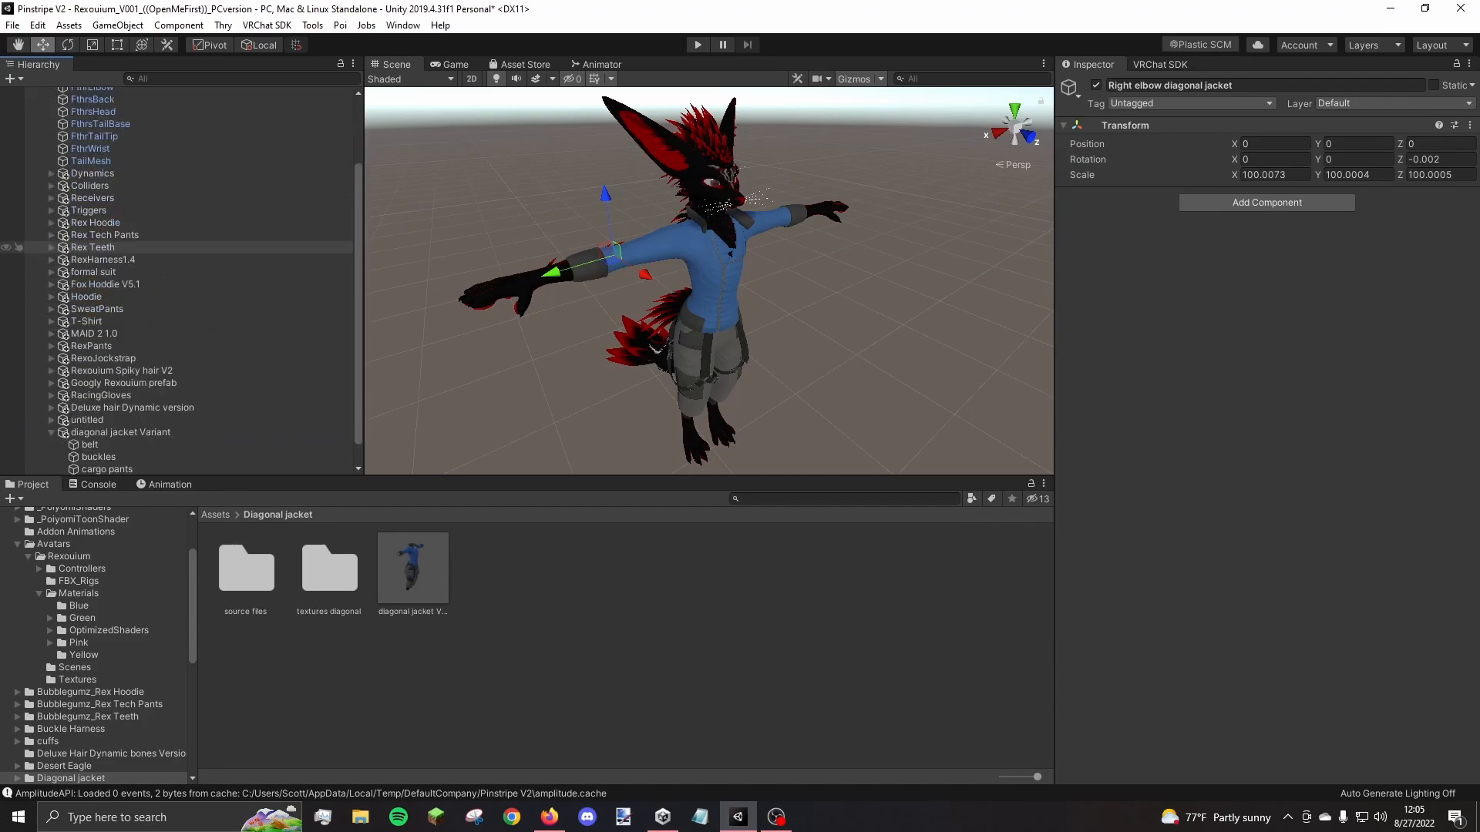
right_drag(609, 332, 624, 275)
key(q)
key(w)
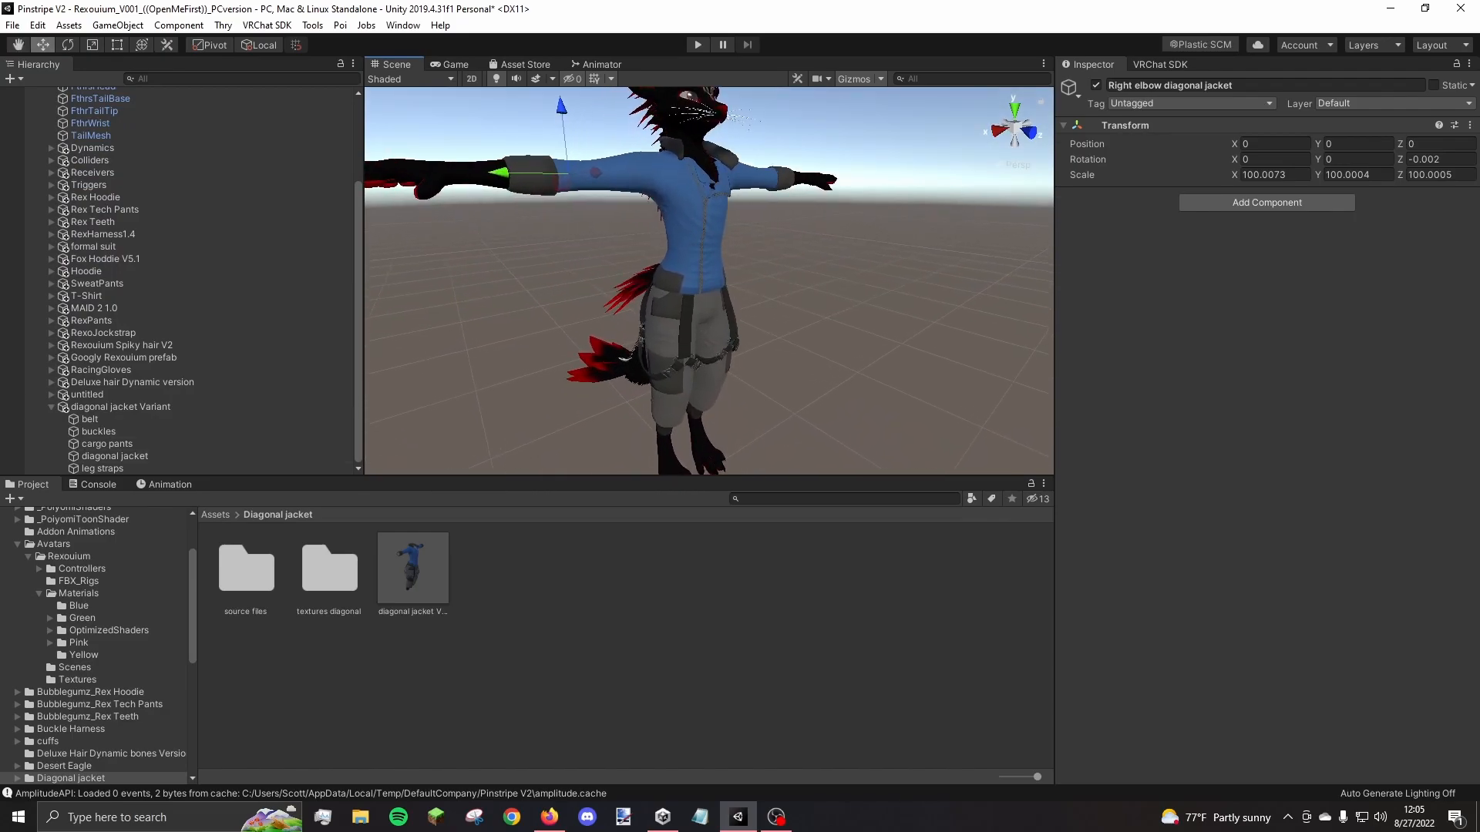
click(115, 419)
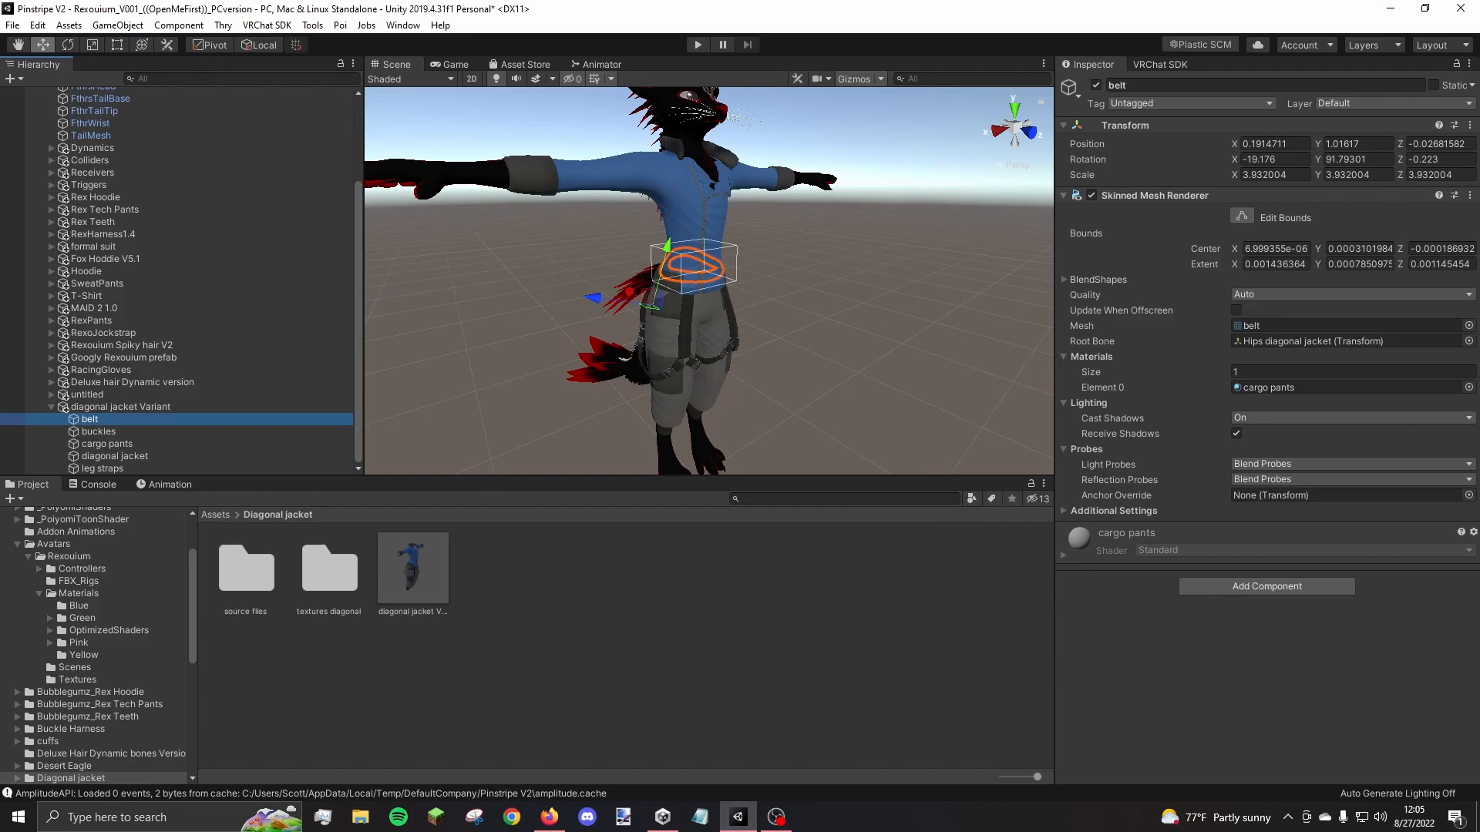
click(116, 432)
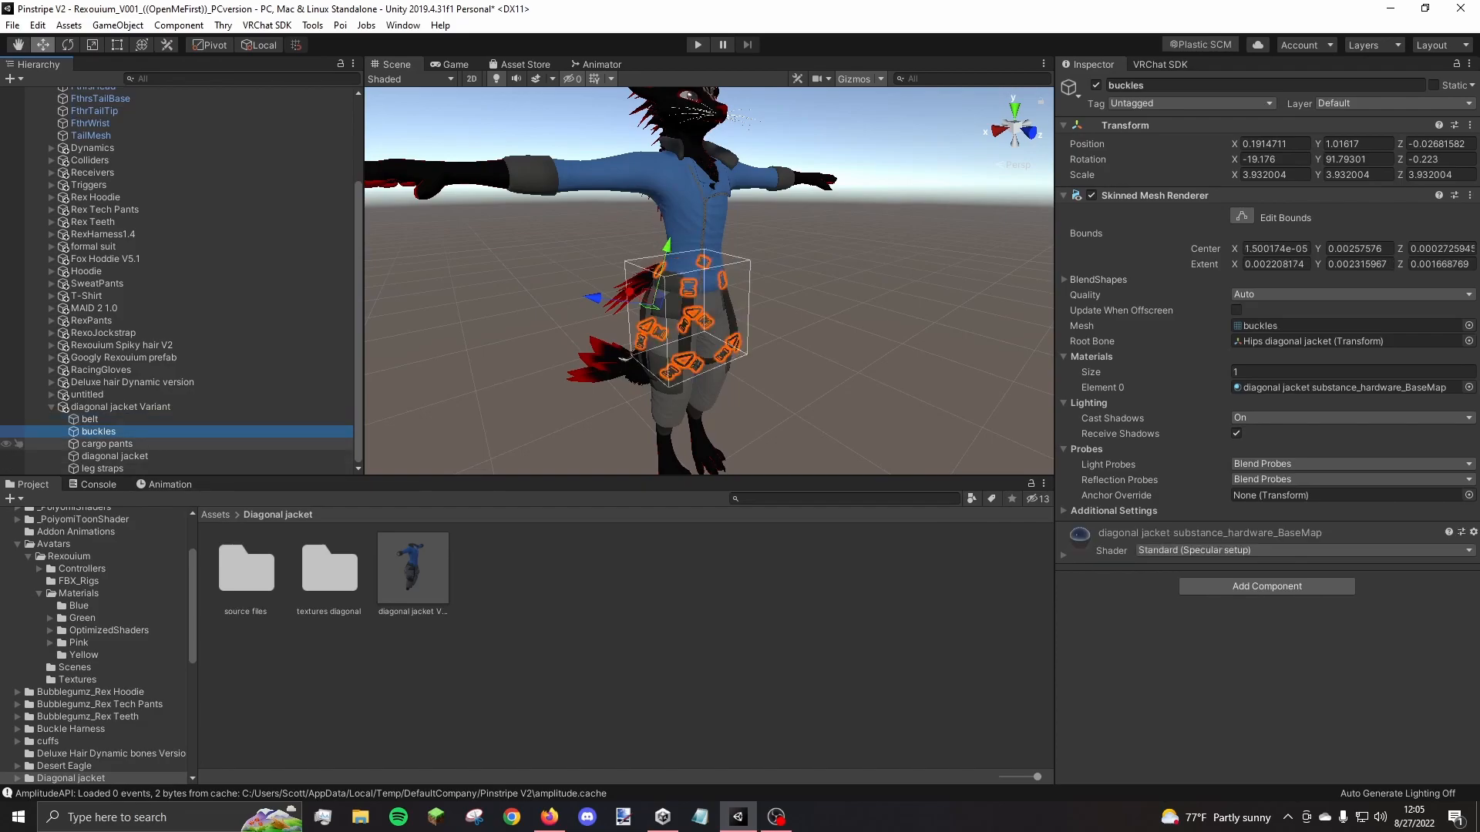
click(116, 444)
click(116, 457)
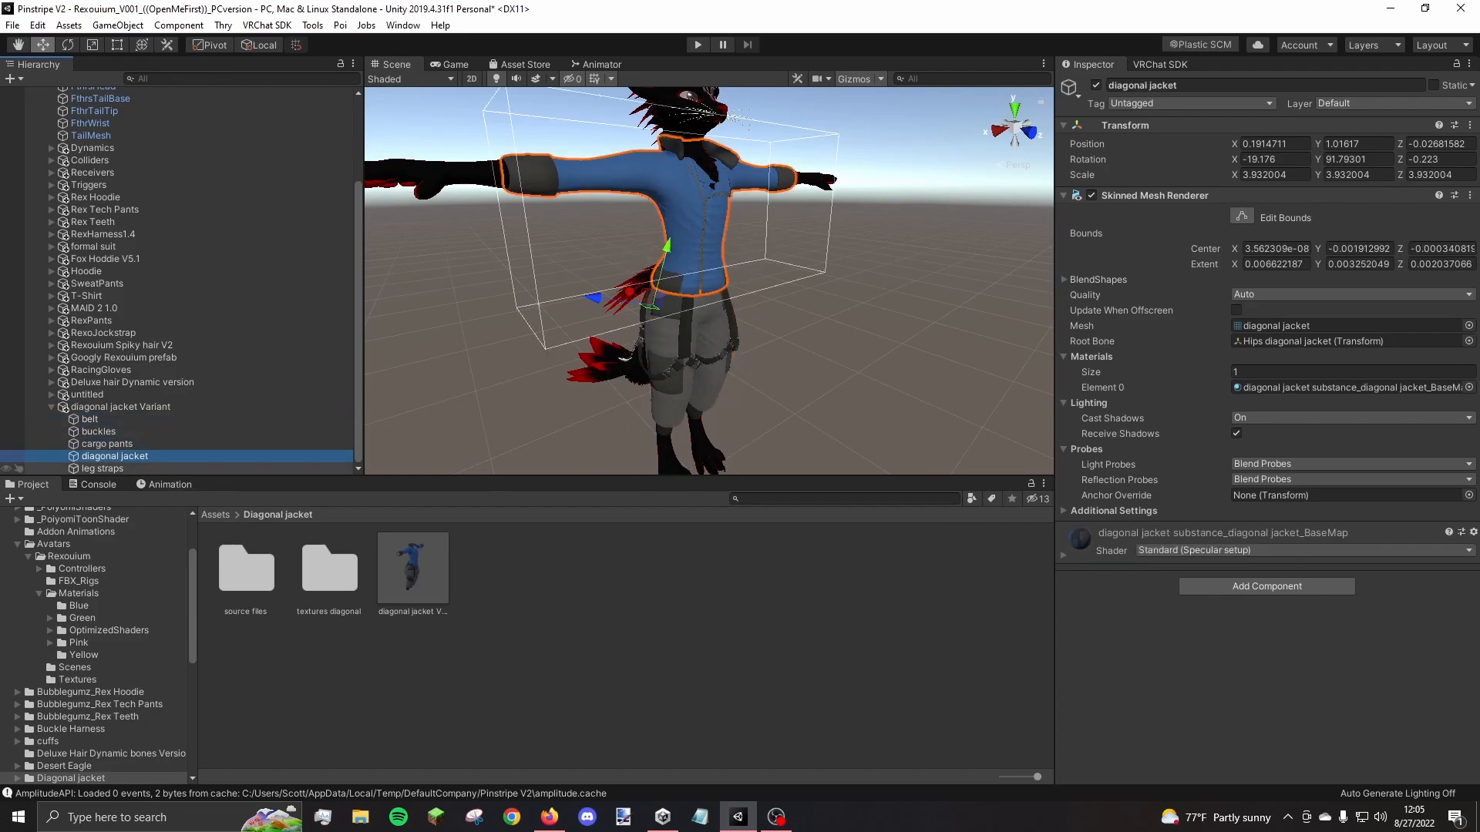
click(102, 469)
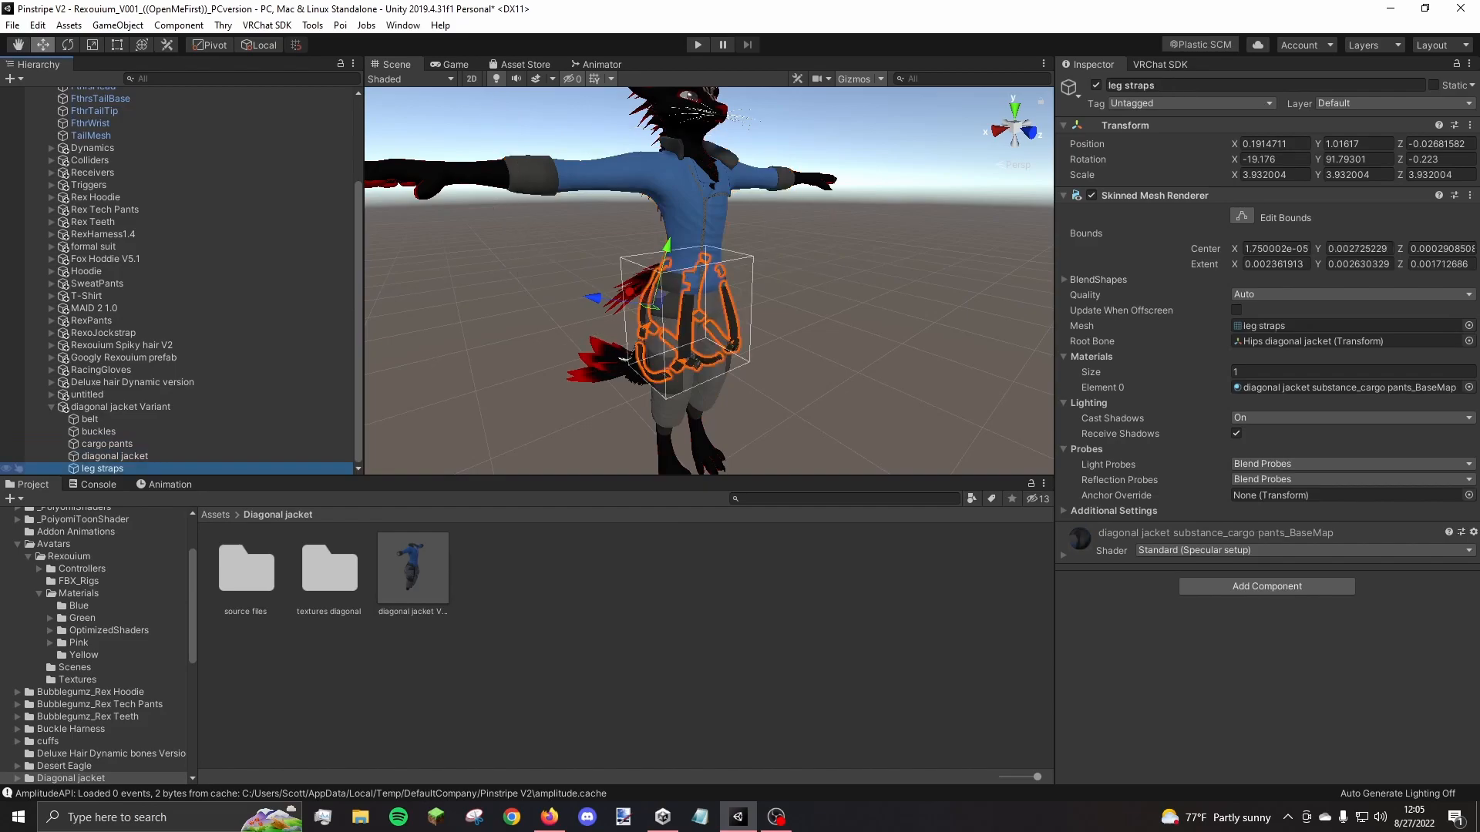
Compare the material assigned to the belt with the one on the cargo pants
click(100, 419)
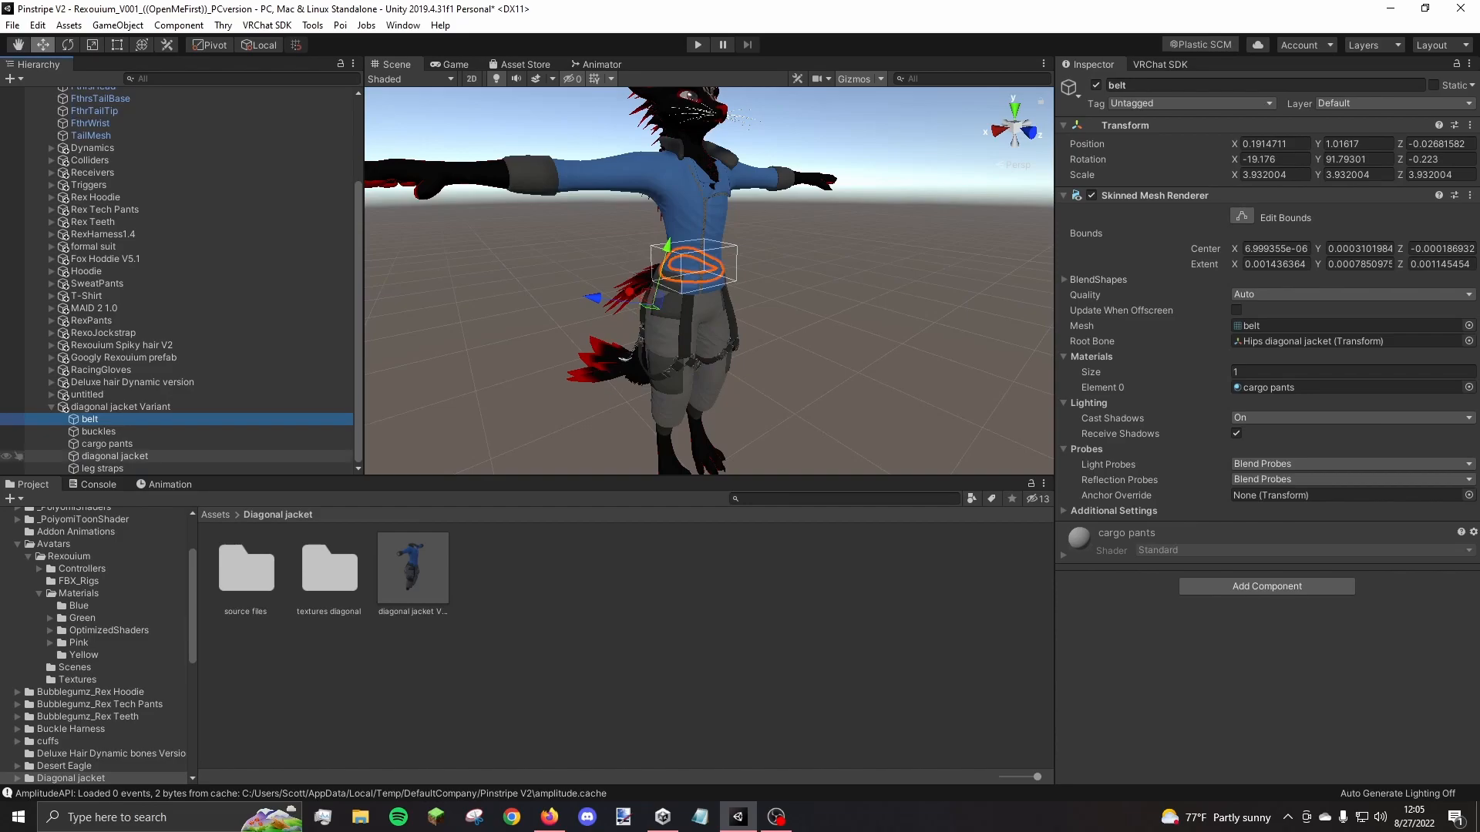
click(108, 444)
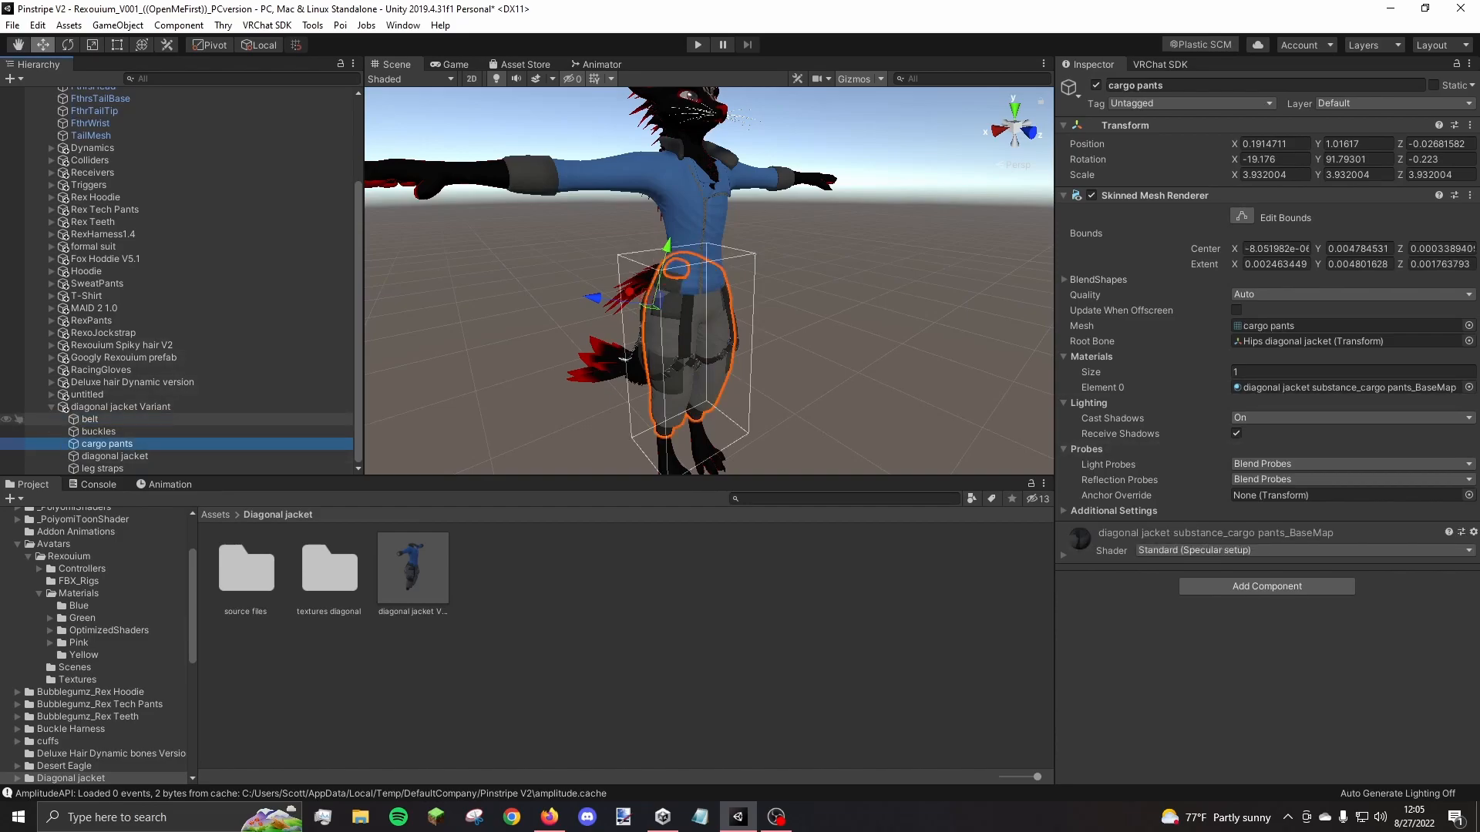
click(100, 420)
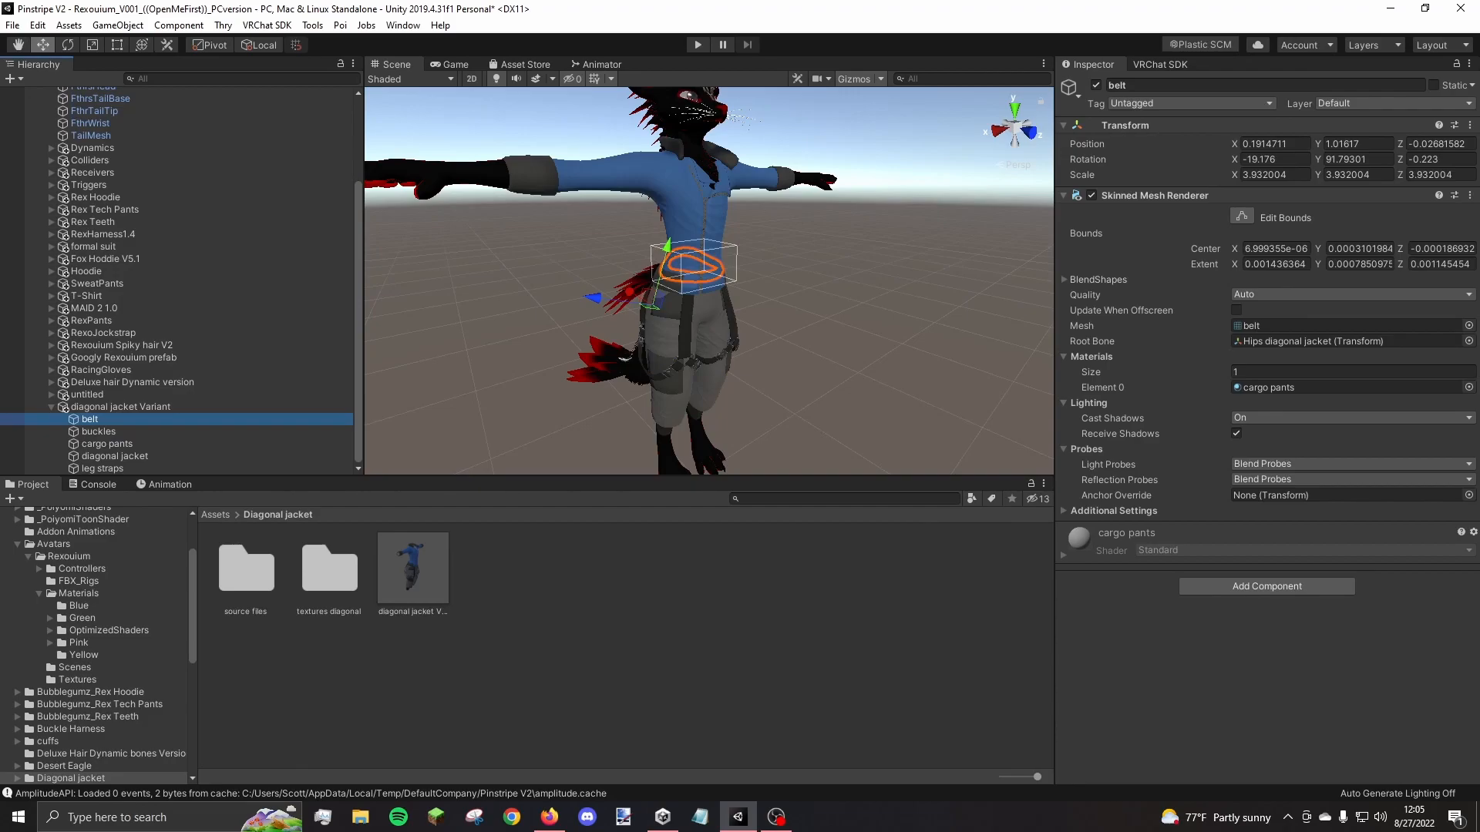
click(1064, 554)
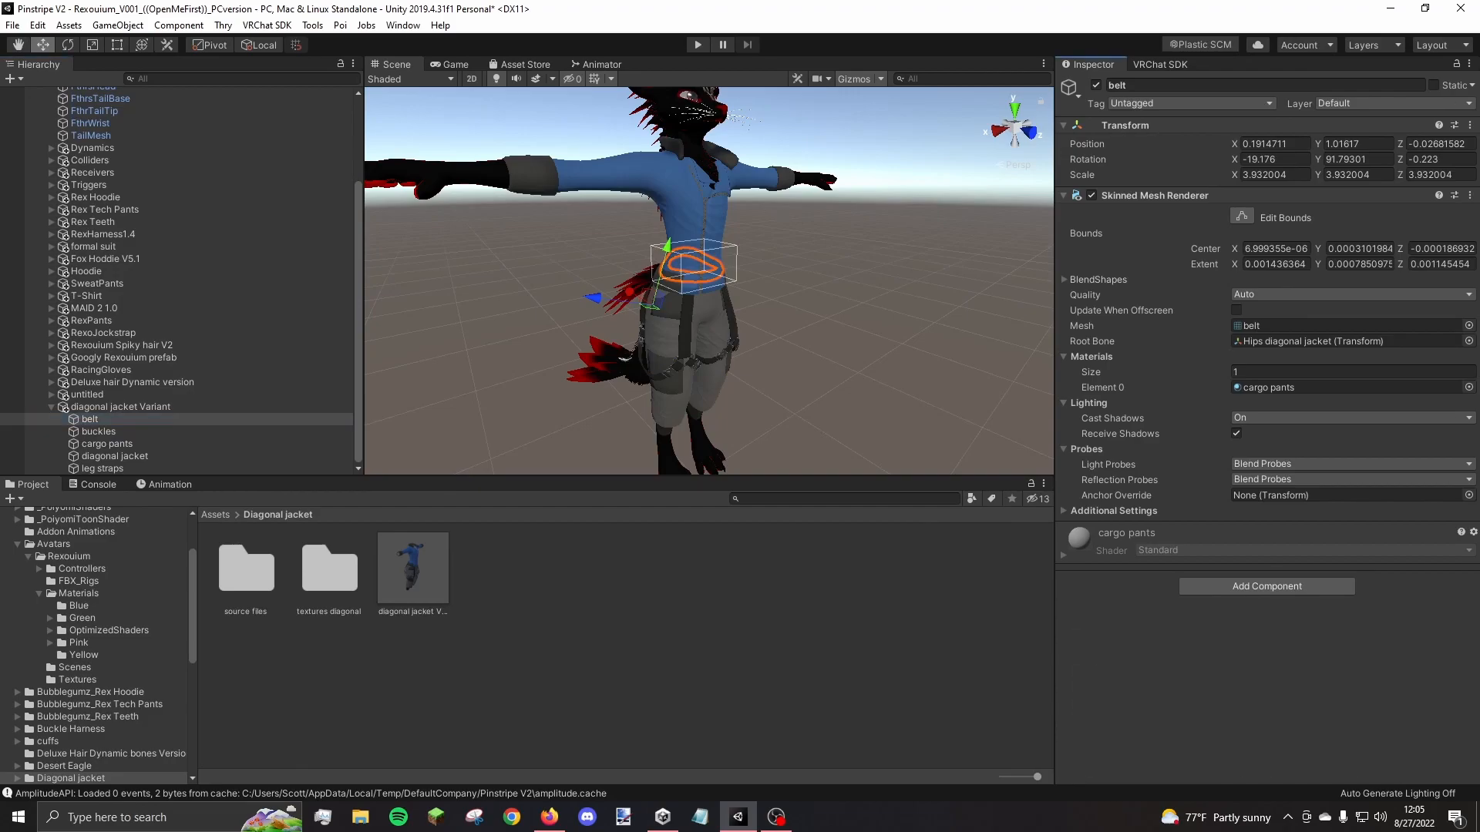
click(1063, 555)
Locate the cargo pants' material in the project and assign that diagonal jacket substance_cargo pants_BaseMap material to the belt
click(107, 443)
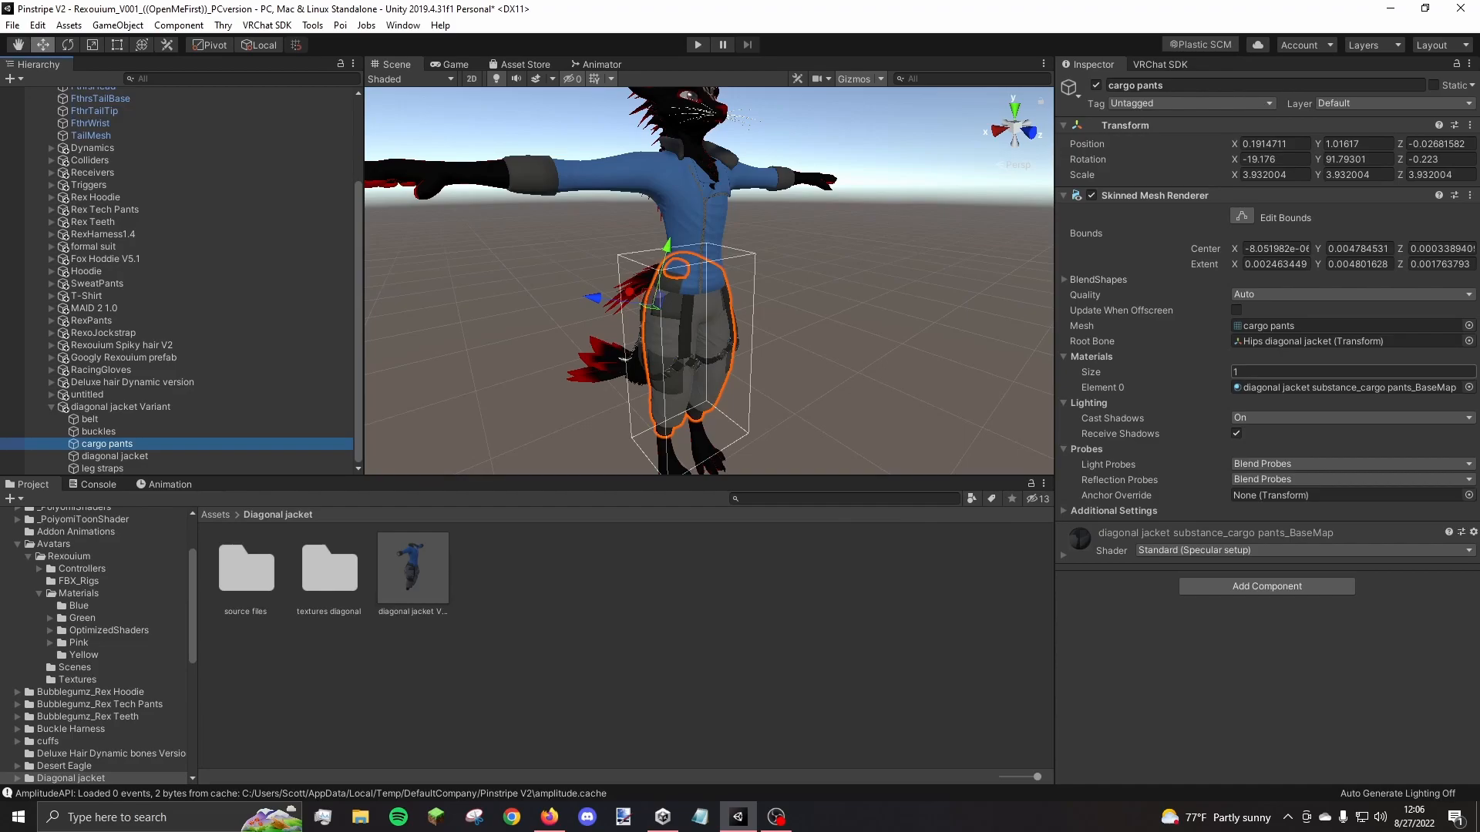
click(1348, 388)
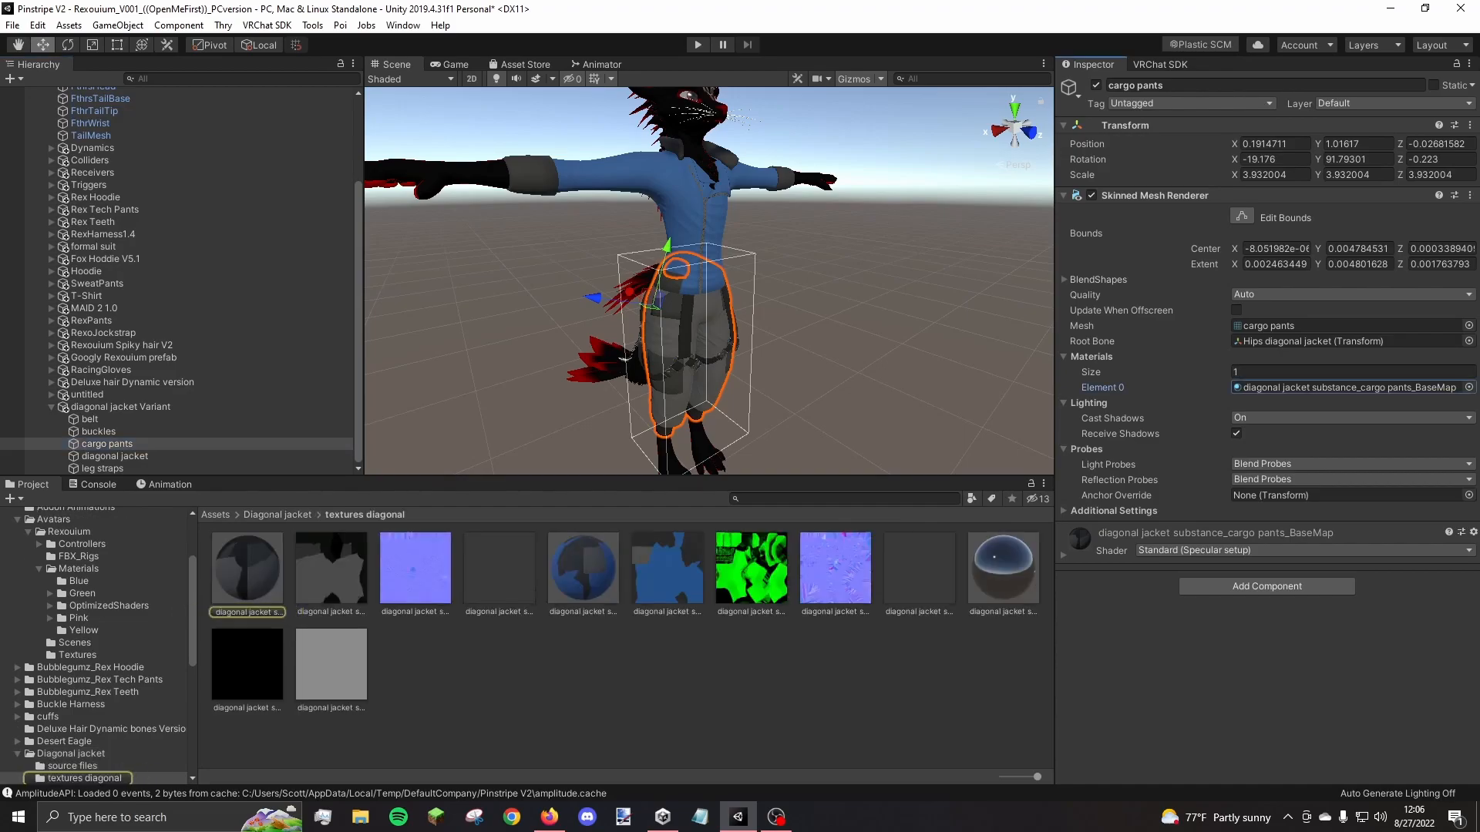
click(90, 419)
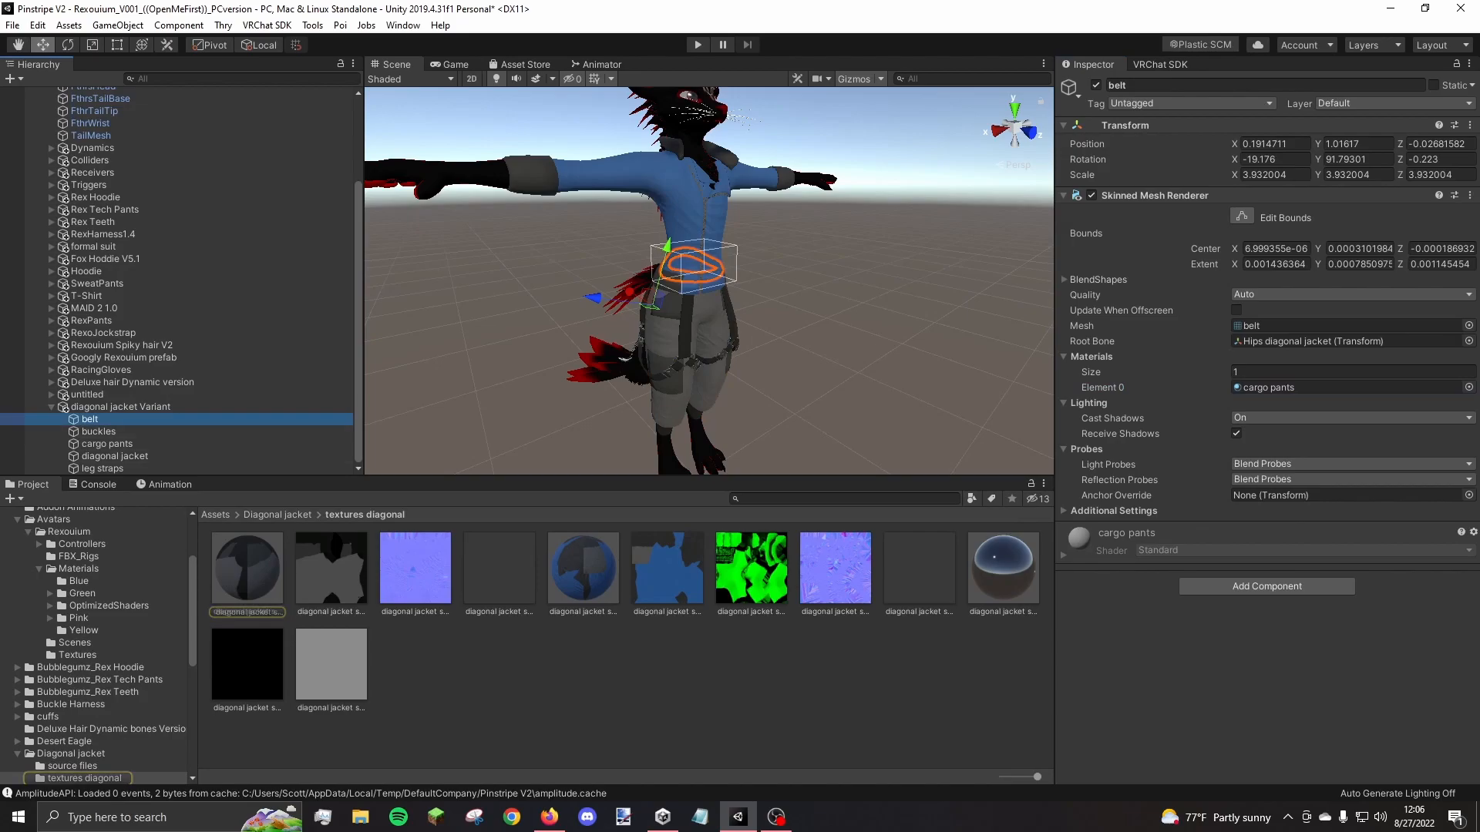
drag(247, 568, 1337, 388)
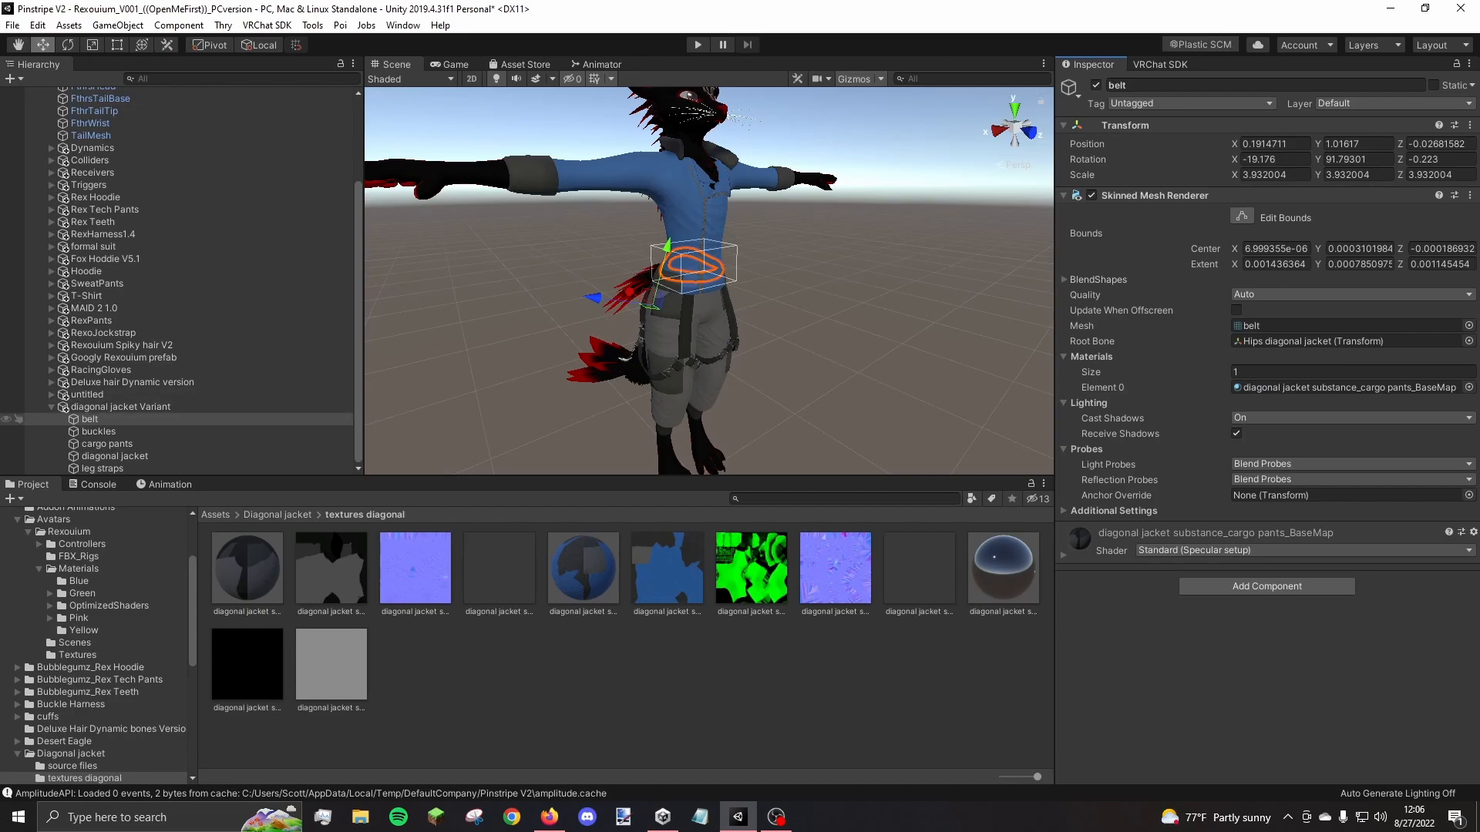
click(493, 346)
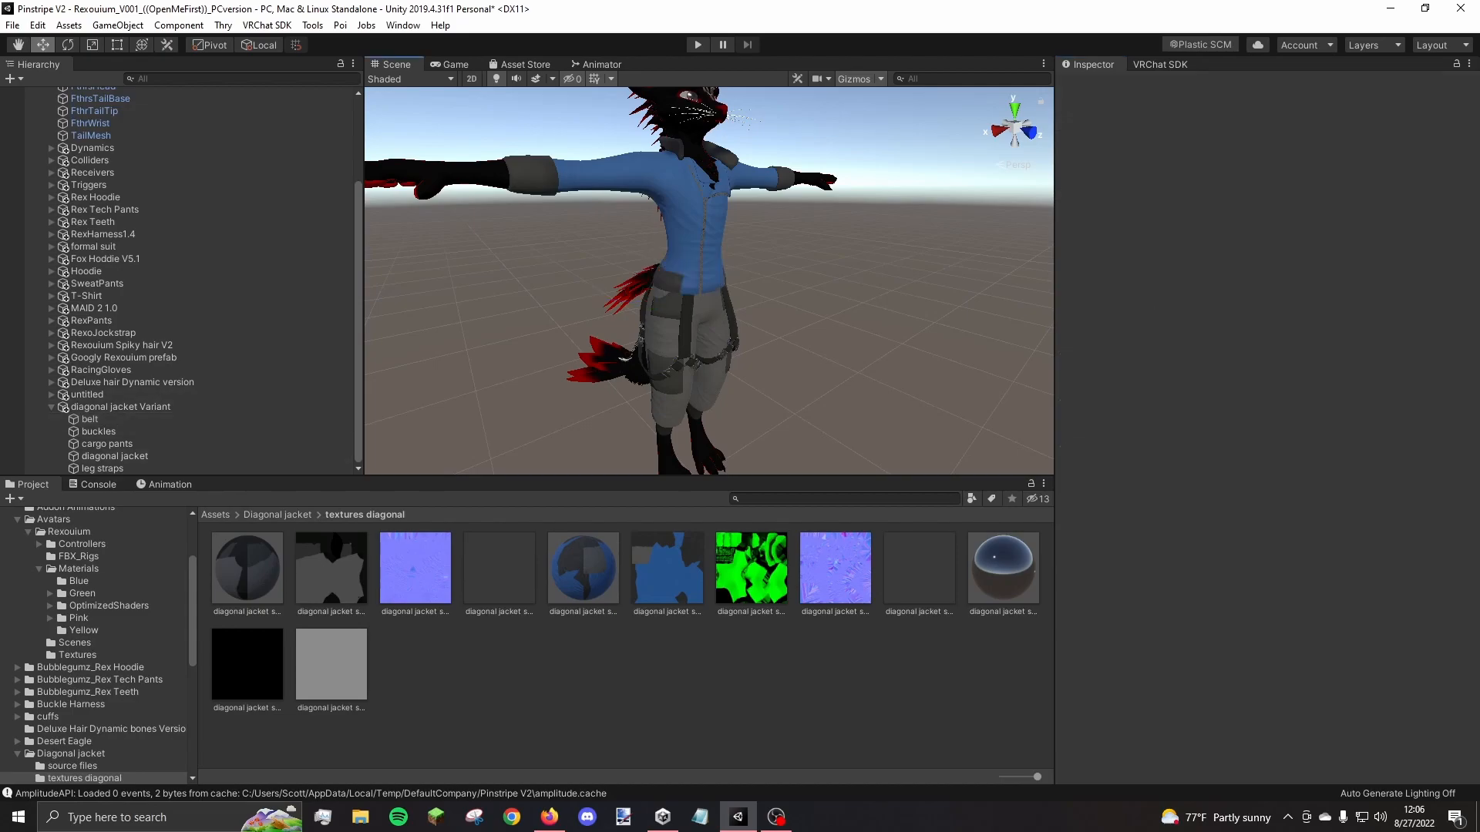
Show Pinstripe's animation clips and lock the Animation view to that avatar
click(165, 485)
scroll(139, 309, up, 4)
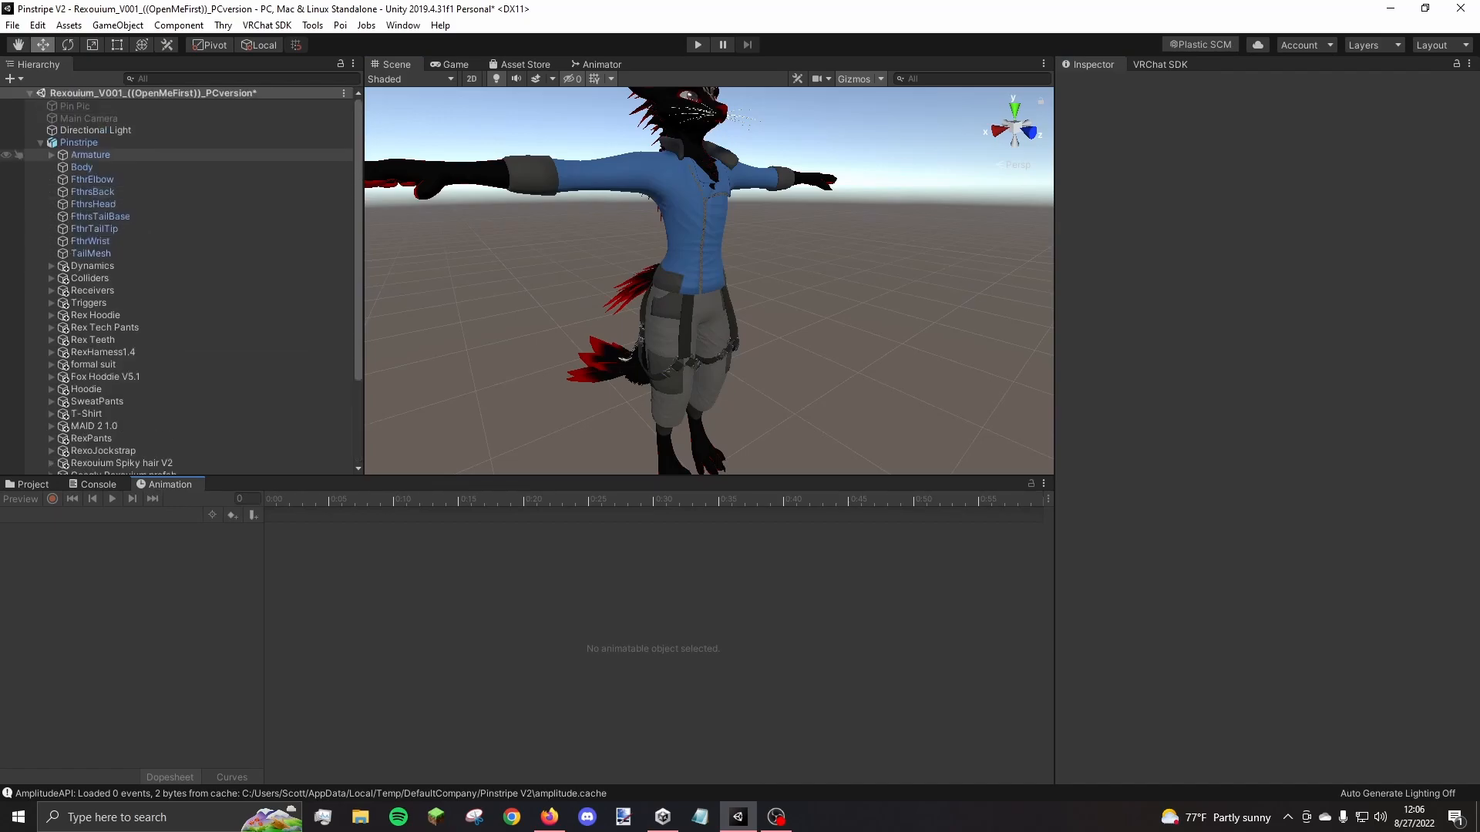
click(85, 143)
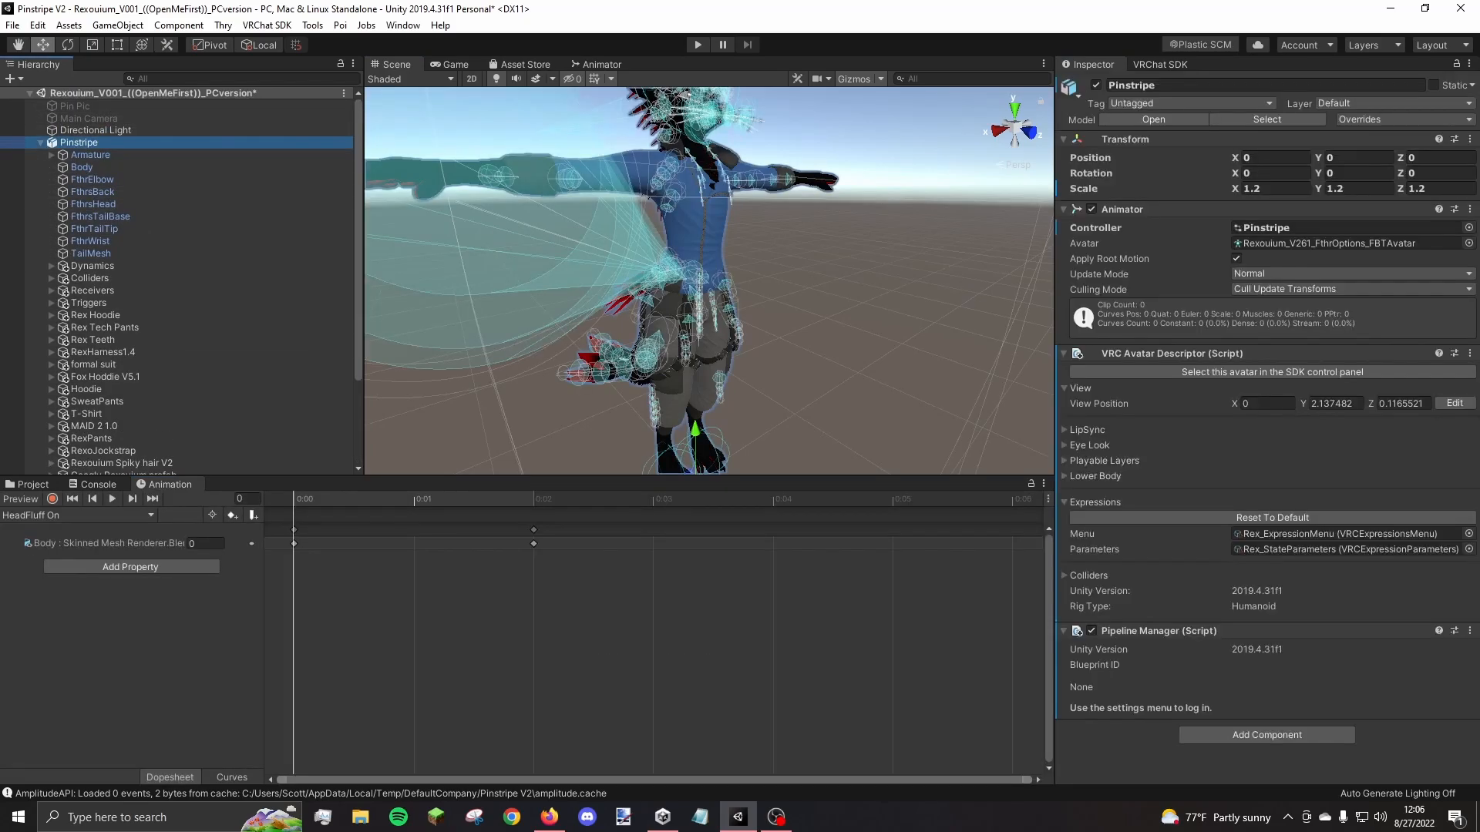
click(1031, 484)
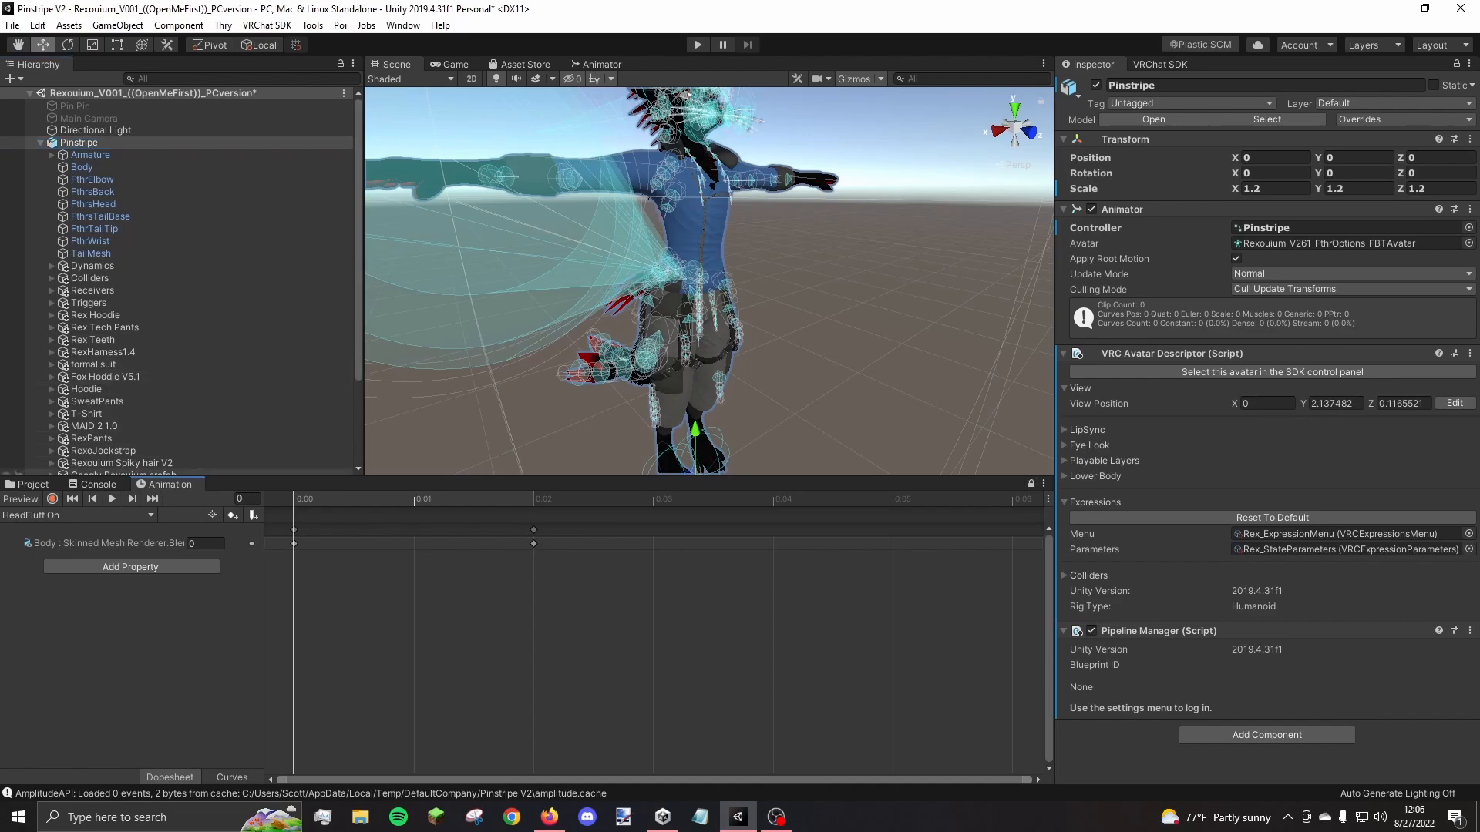
scroll(177, 308, down, 3)
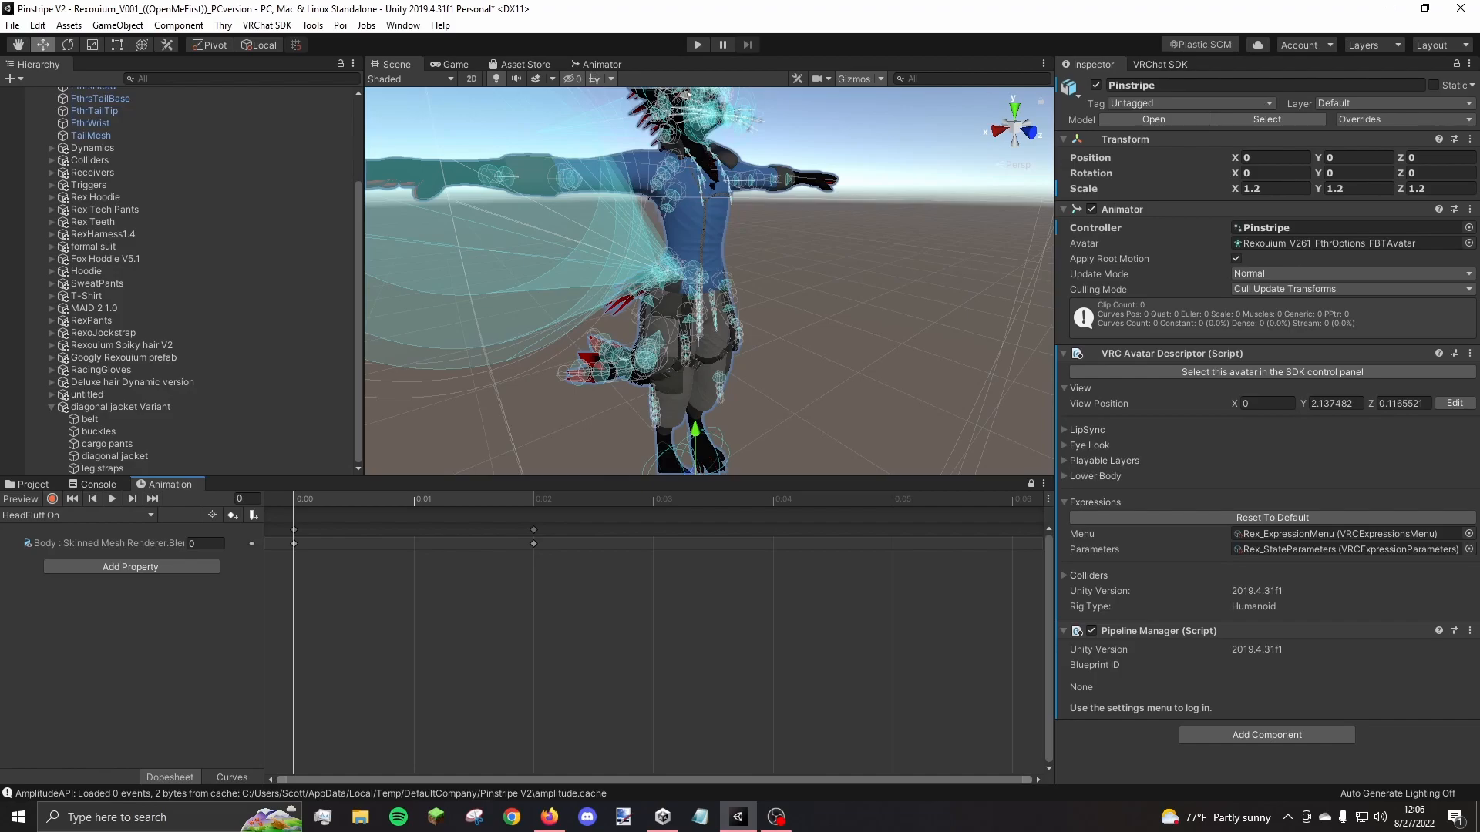
Create a new animation clip named DiagJacketOn in the Addon Animations folder under Assets
click(77, 515)
scroll(73, 416, down, 2)
click(63, 792)
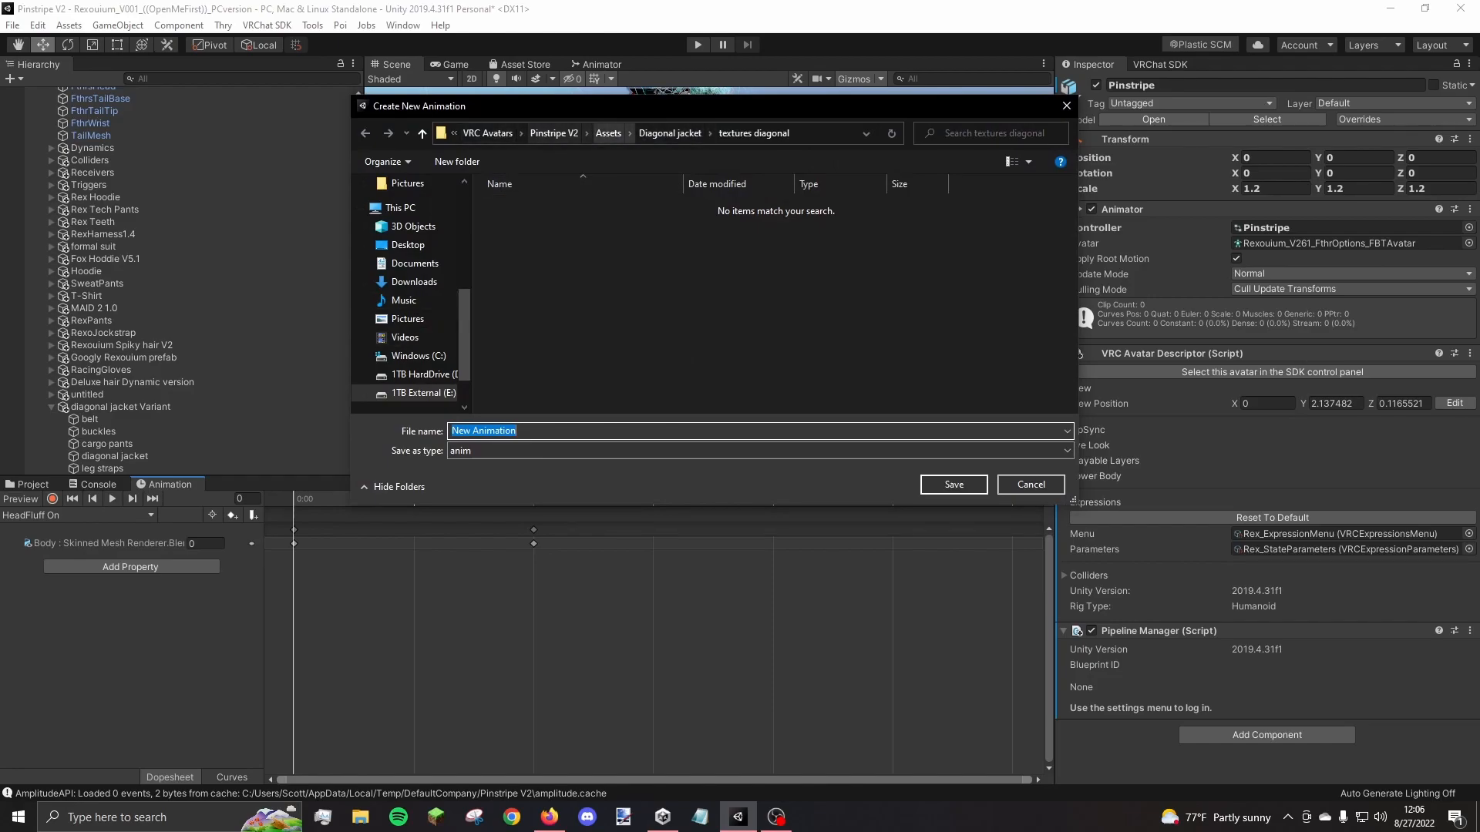
click(609, 133)
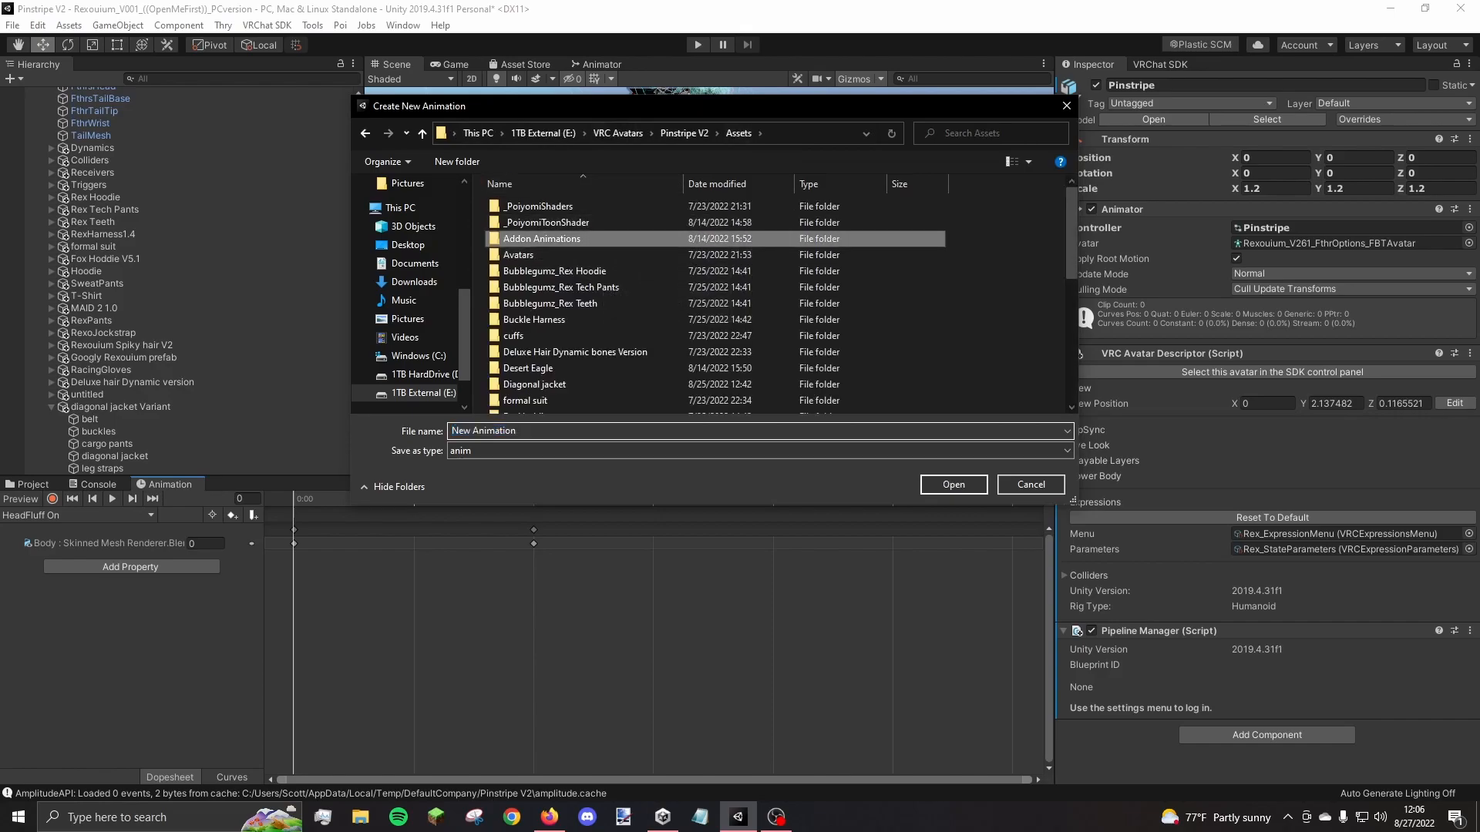
double_click(542, 238)
click(557, 431)
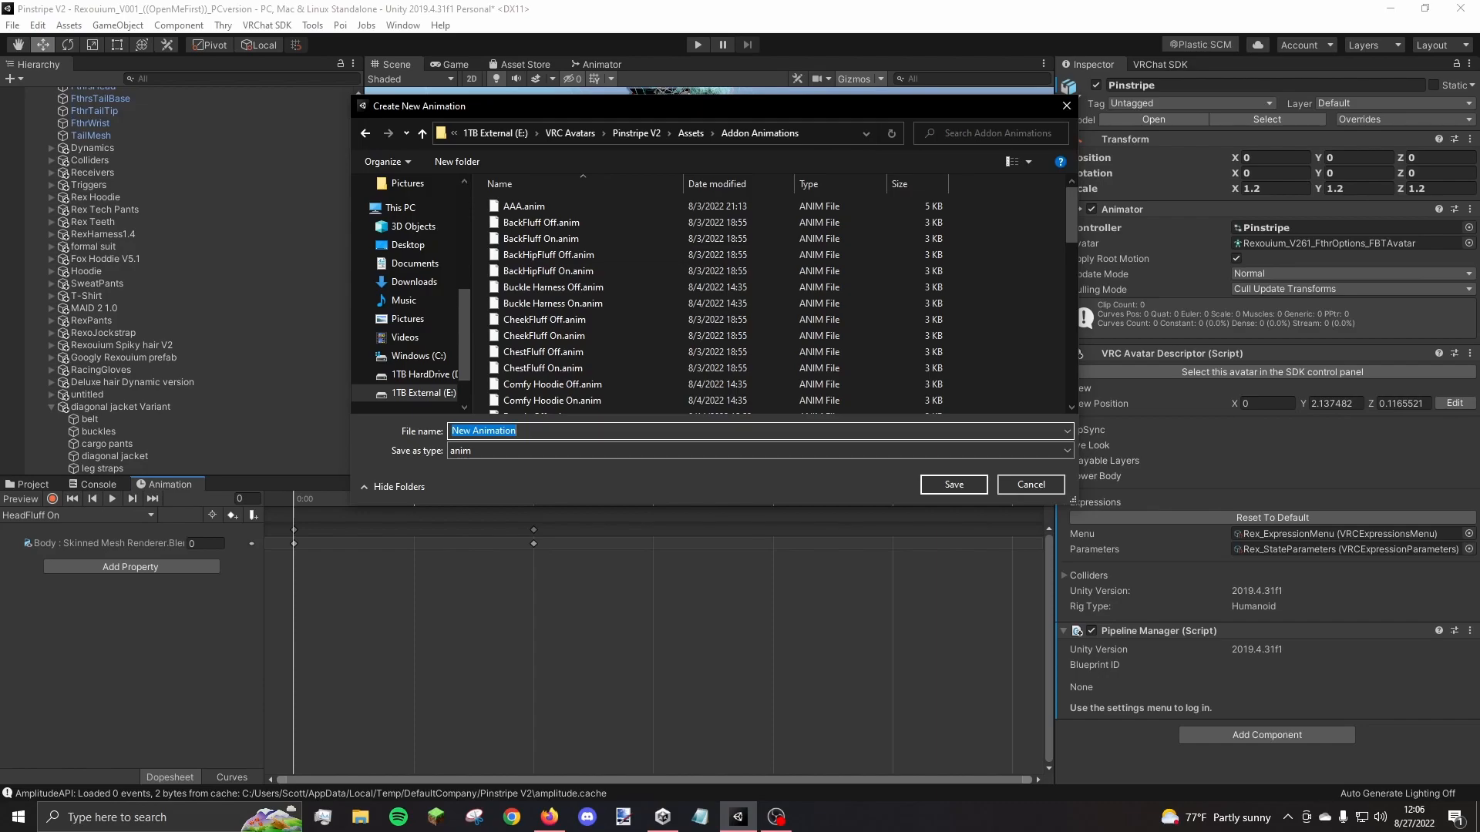
text(DiagJacketOn)
key(Return)
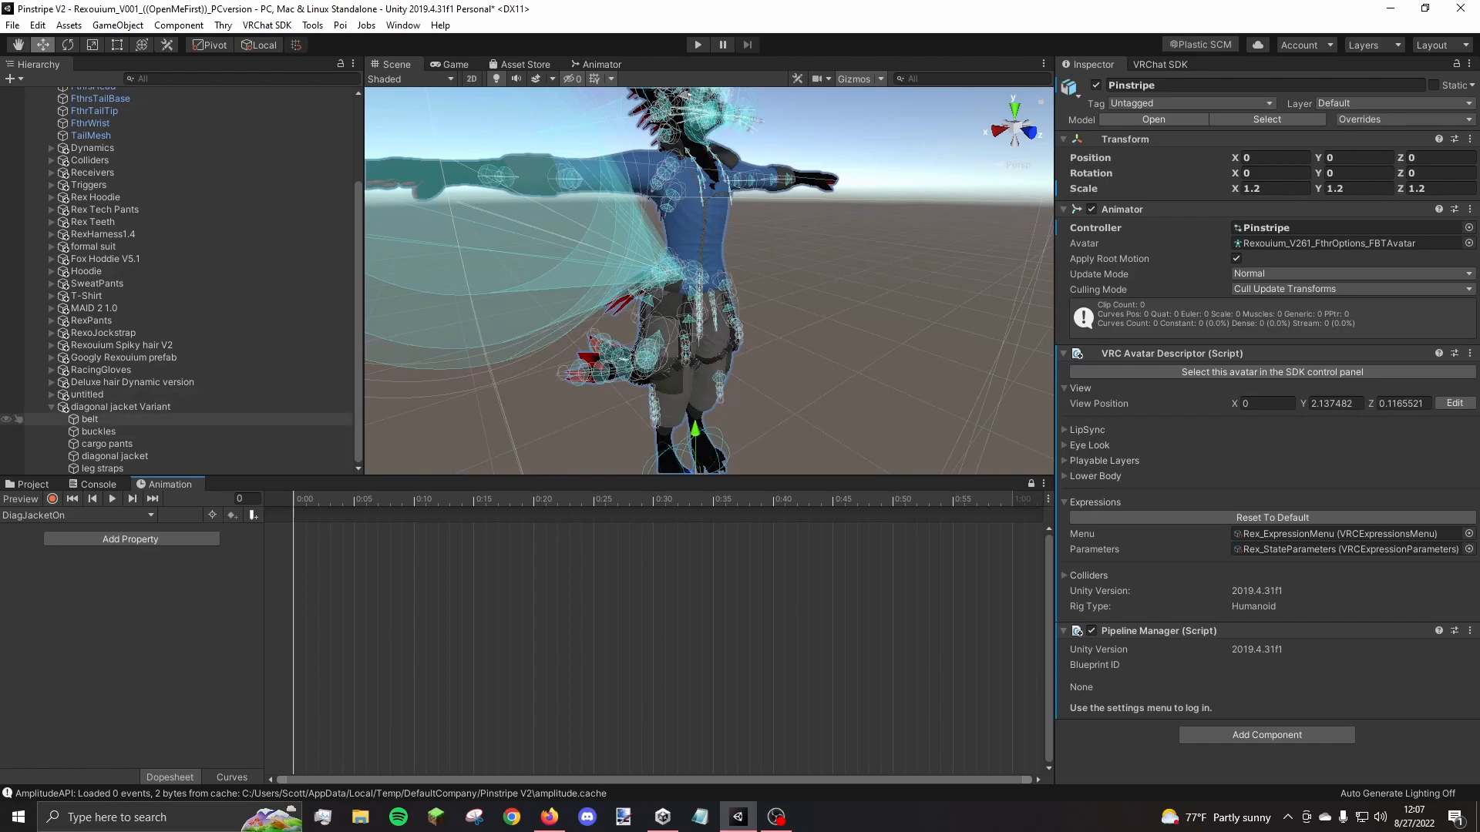
Deactivate the belt, buckles, cargo pants, diagonal jacket and leg straps objects under diagonal jacket Variant together
click(90, 419)
ctrl+click(98, 432)
ctrl+click(106, 444)
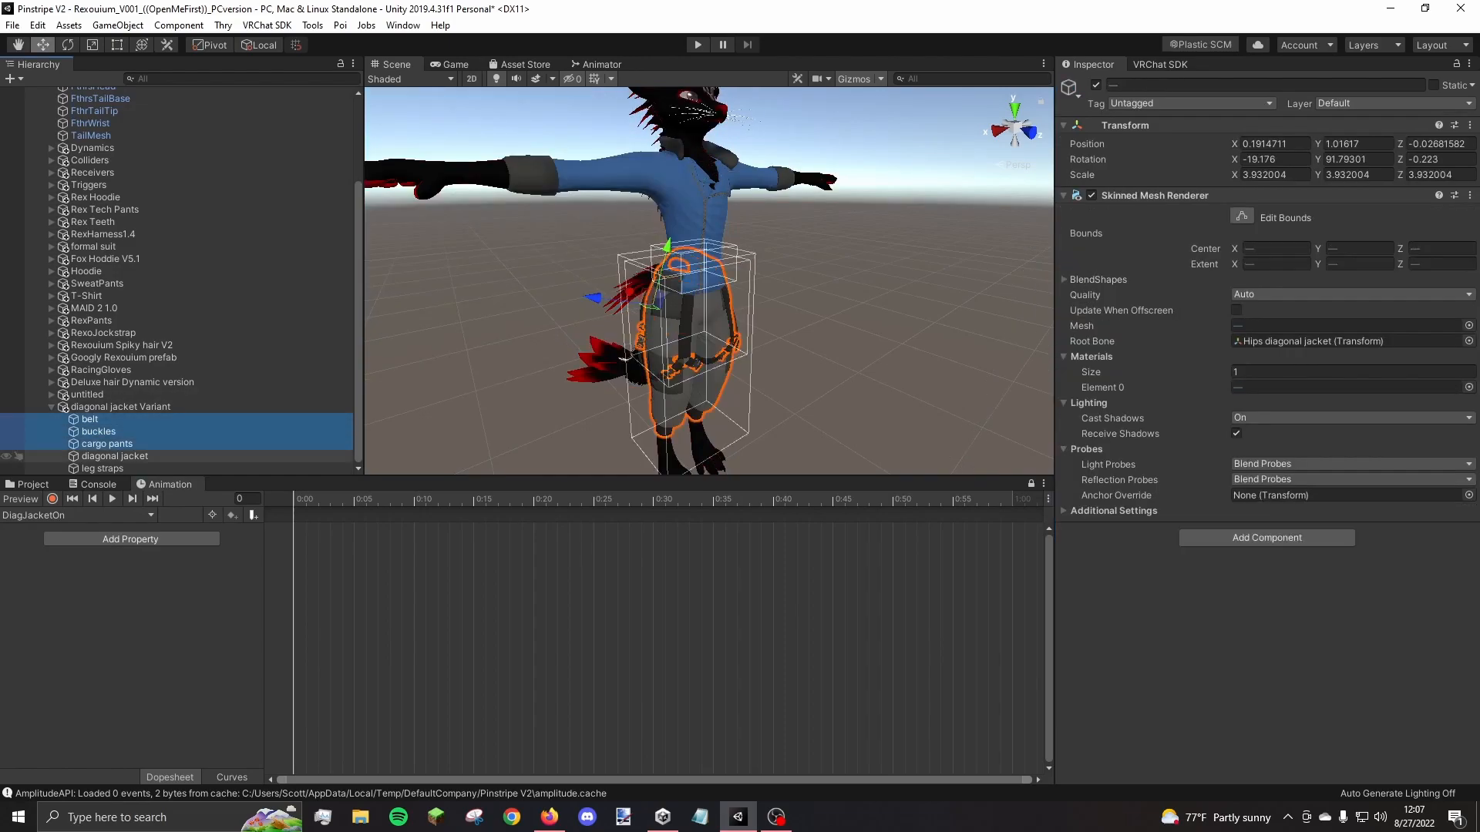
ctrl+click(114, 456)
ctrl+click(102, 469)
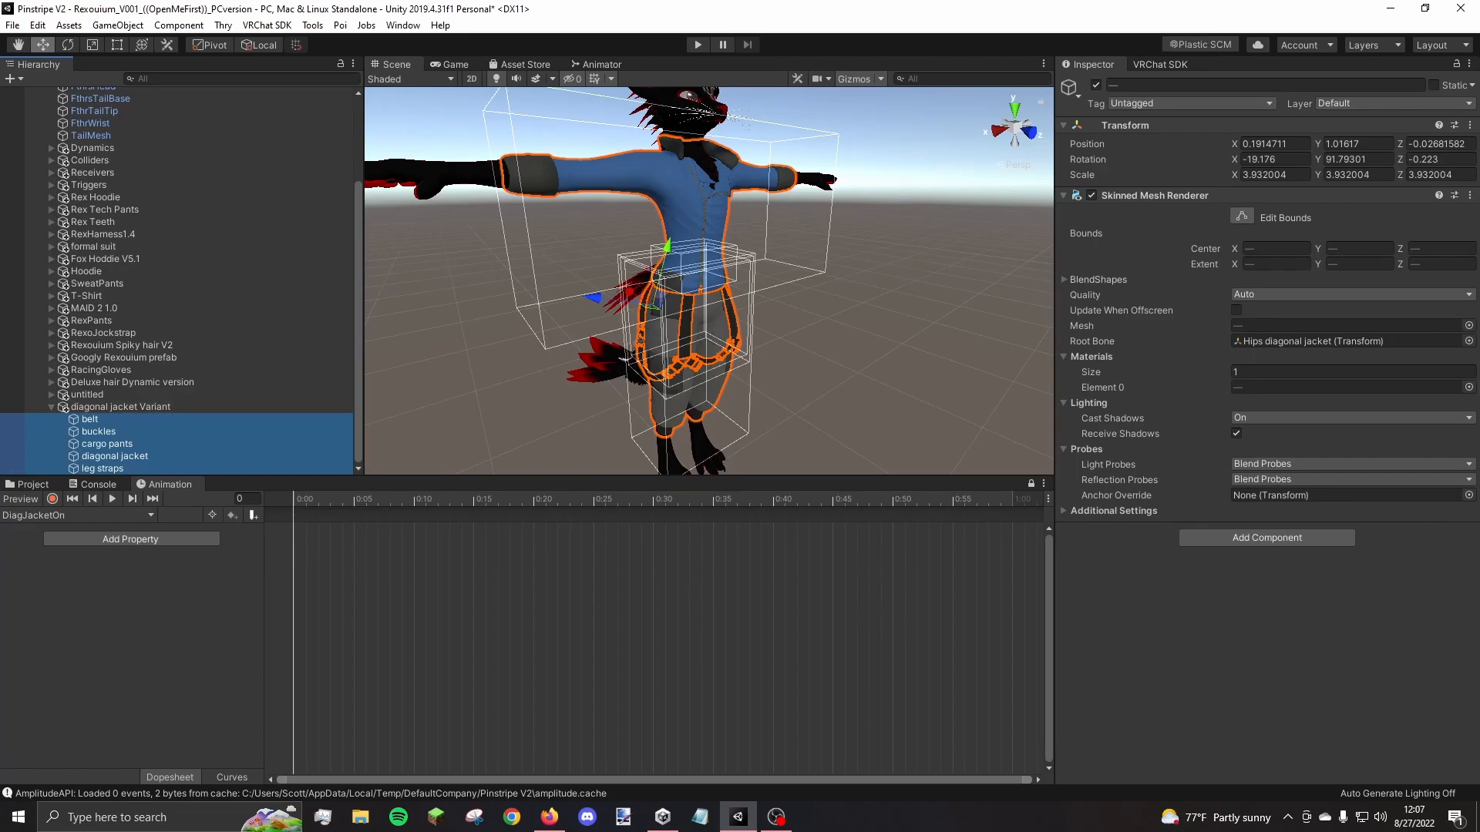
click(1095, 85)
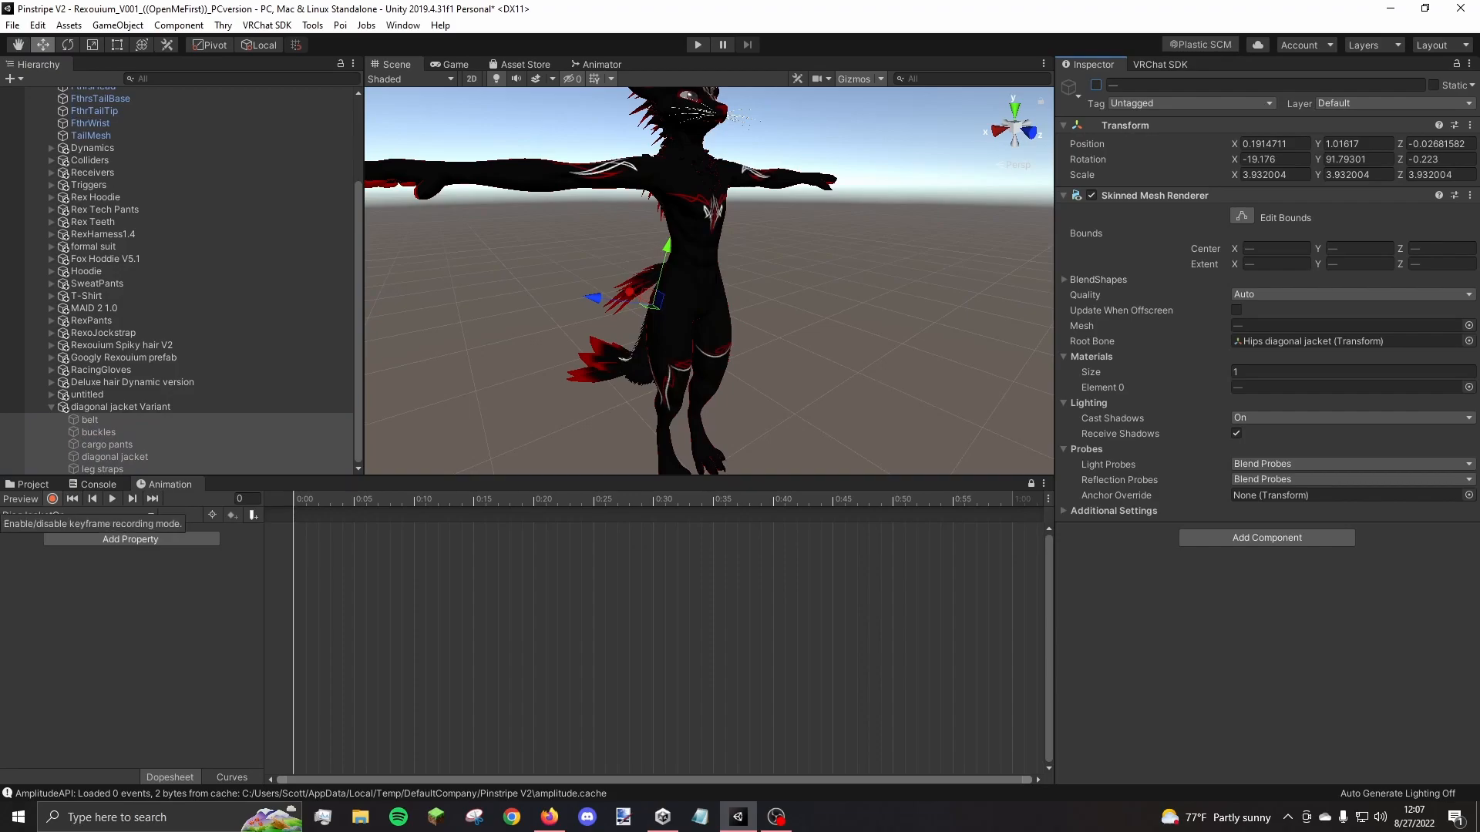
Record the five outfit pieces as active in the DiagJacketOn clip, end recording and preview, and reactivate the pieces in the scene
click(53, 498)
right_drag(678, 270, 684, 344)
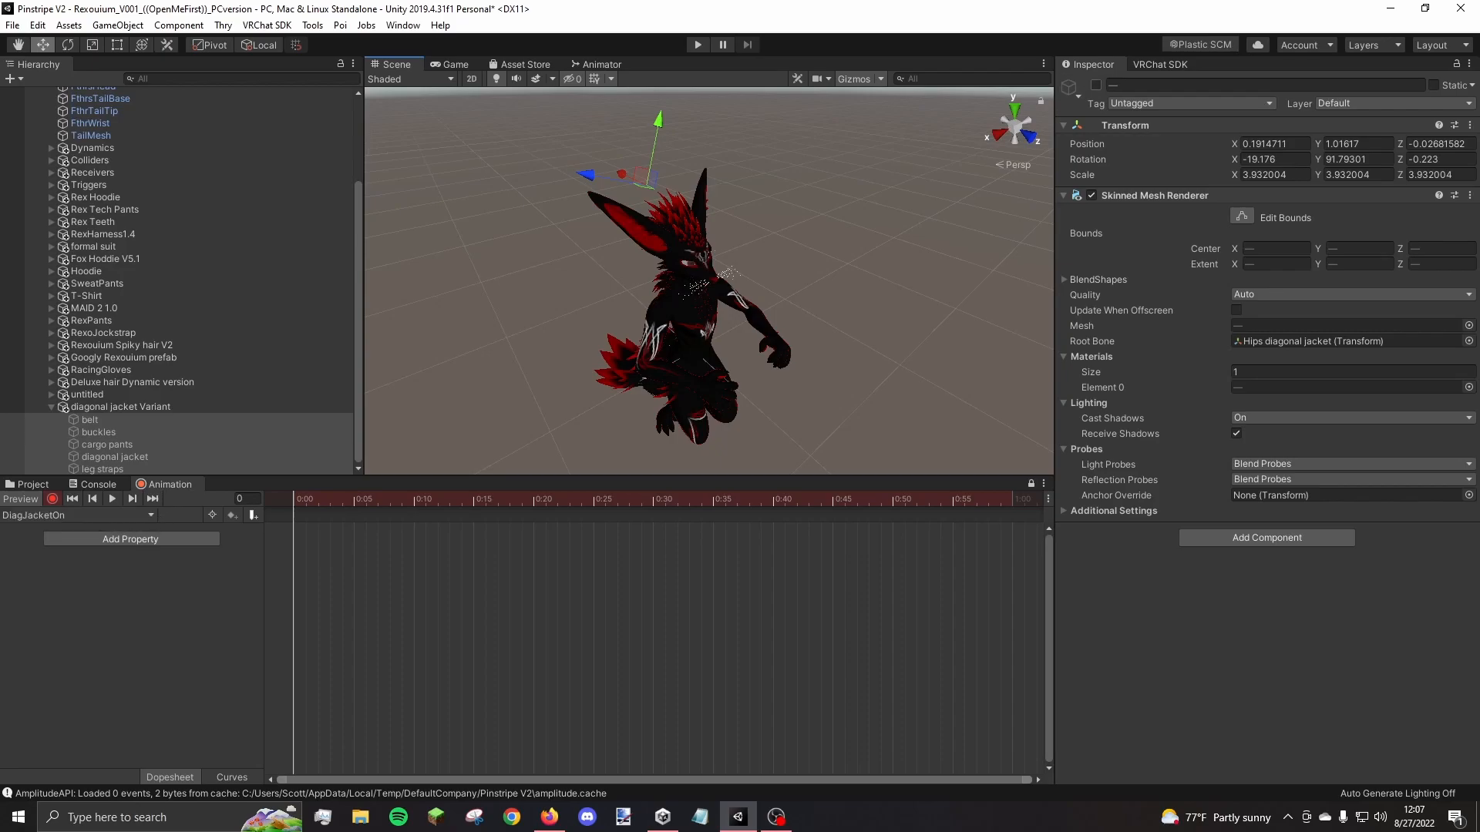
click(1095, 85)
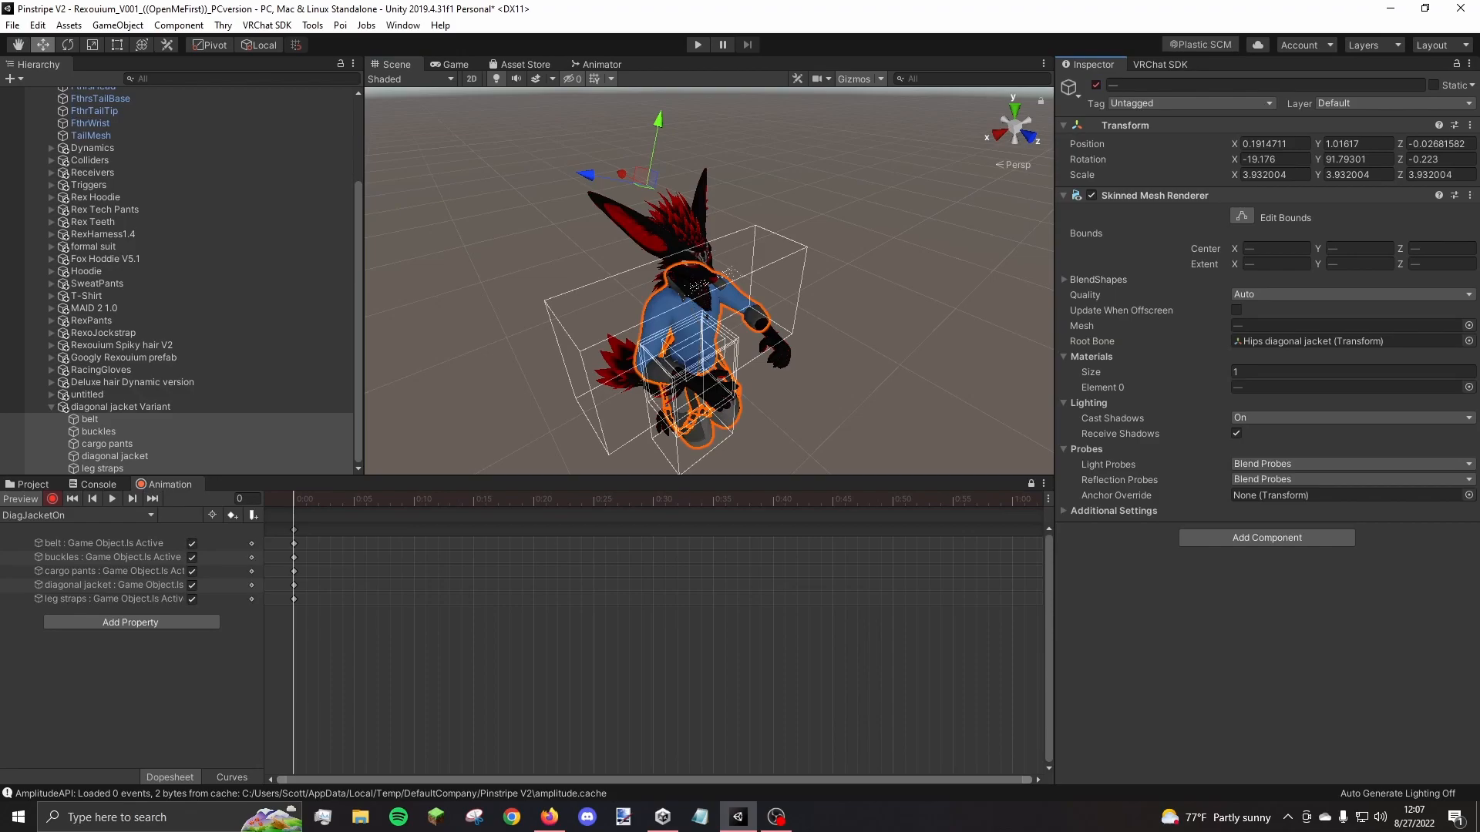
click(53, 498)
click(21, 499)
right_drag(663, 324, 678, 231)
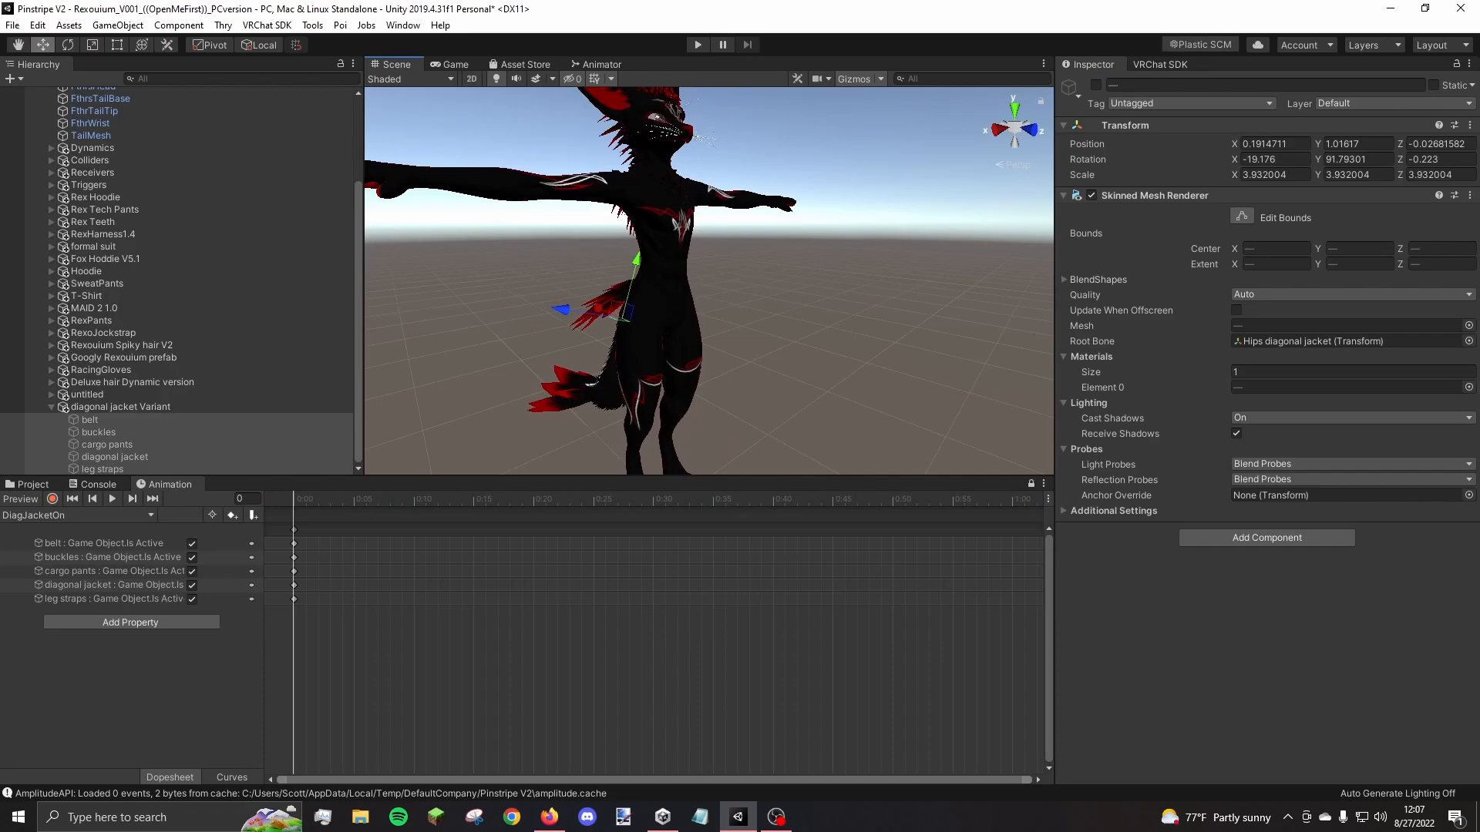
click(1096, 85)
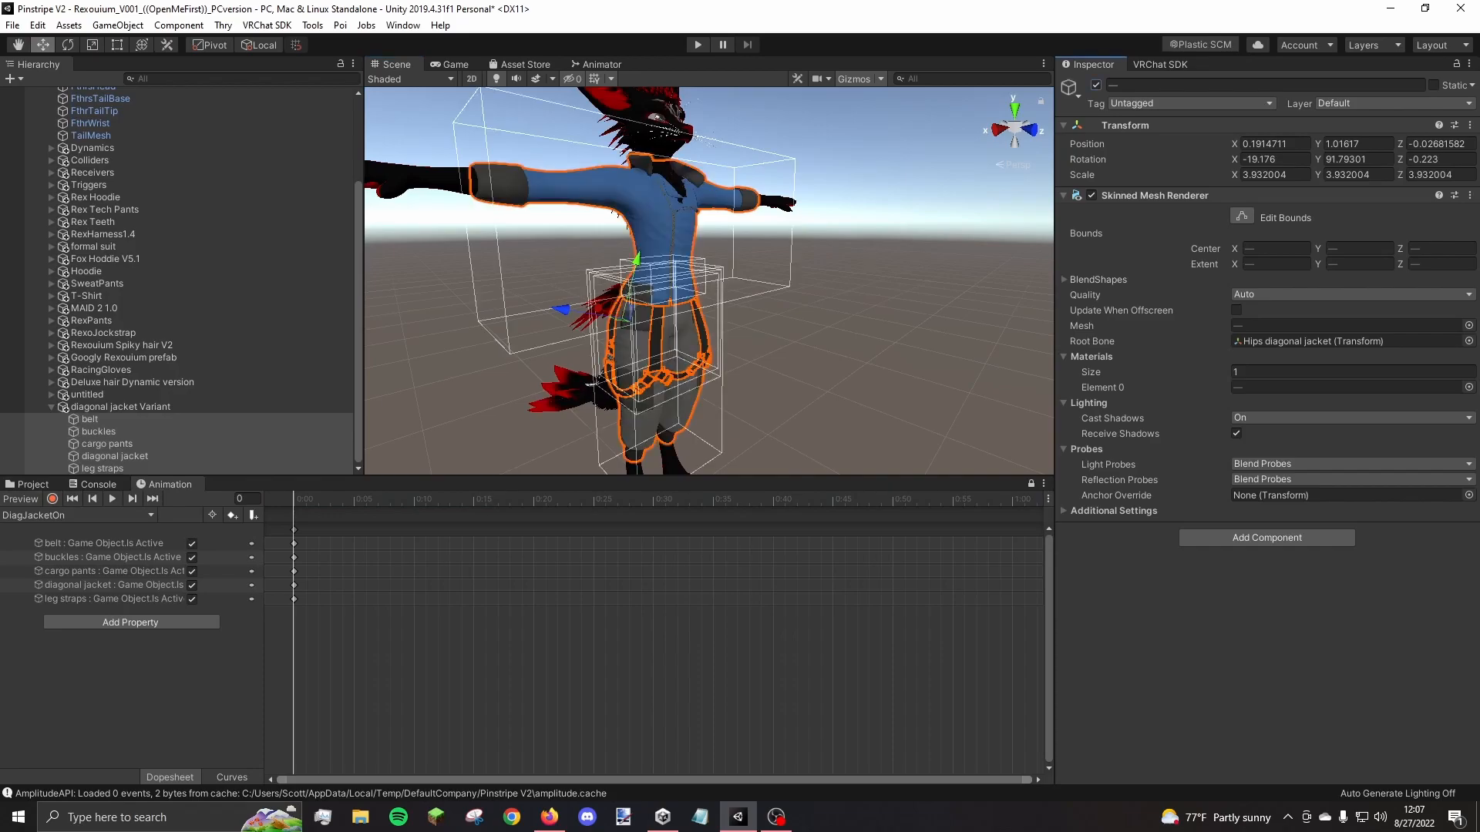
Create a new animation clip named DiagJacketOff in the Addon Animations folder
click(79, 515)
click(79, 516)
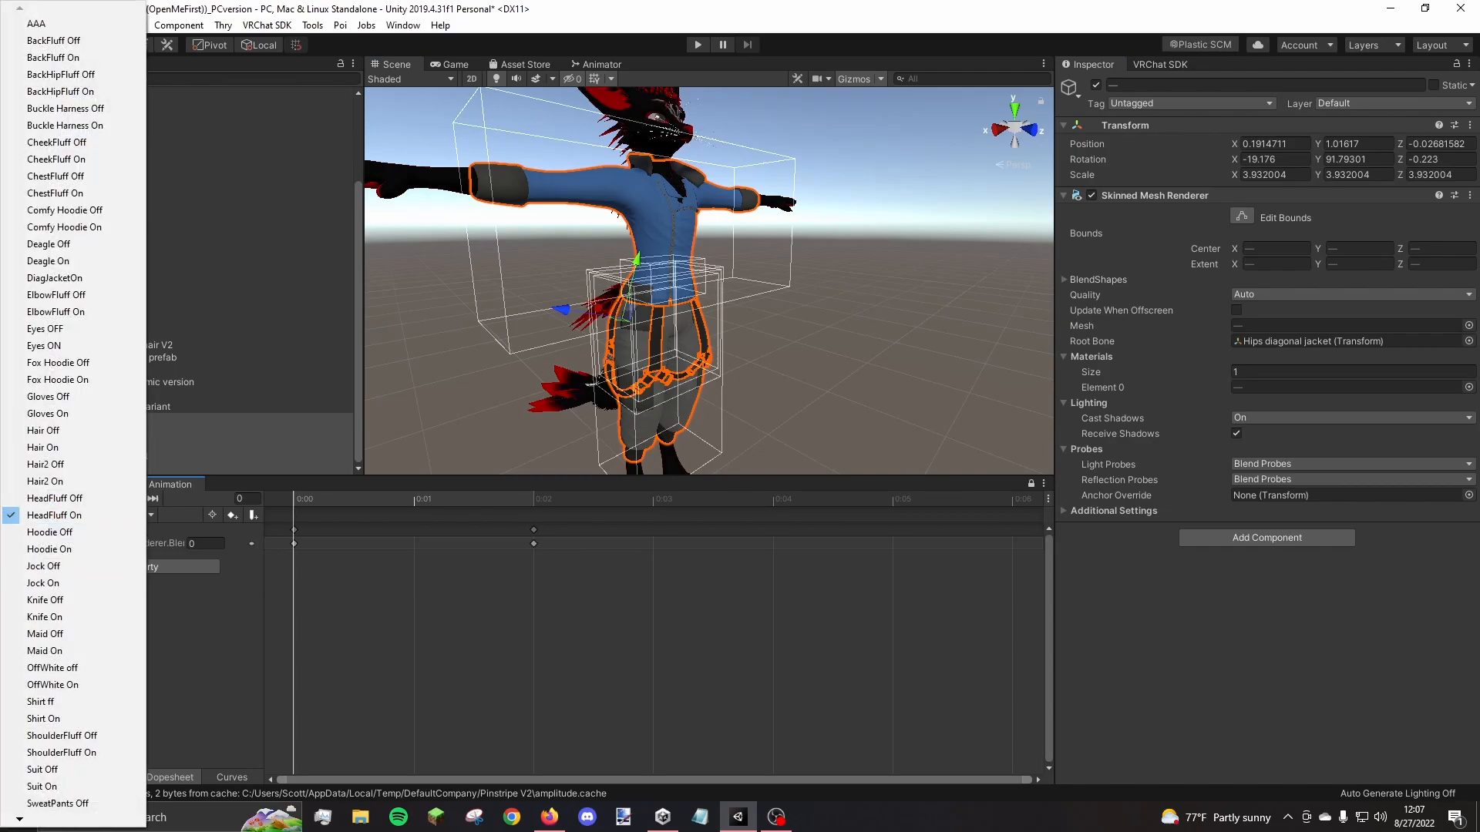
scroll(73, 416, down, 5)
click(58, 793)
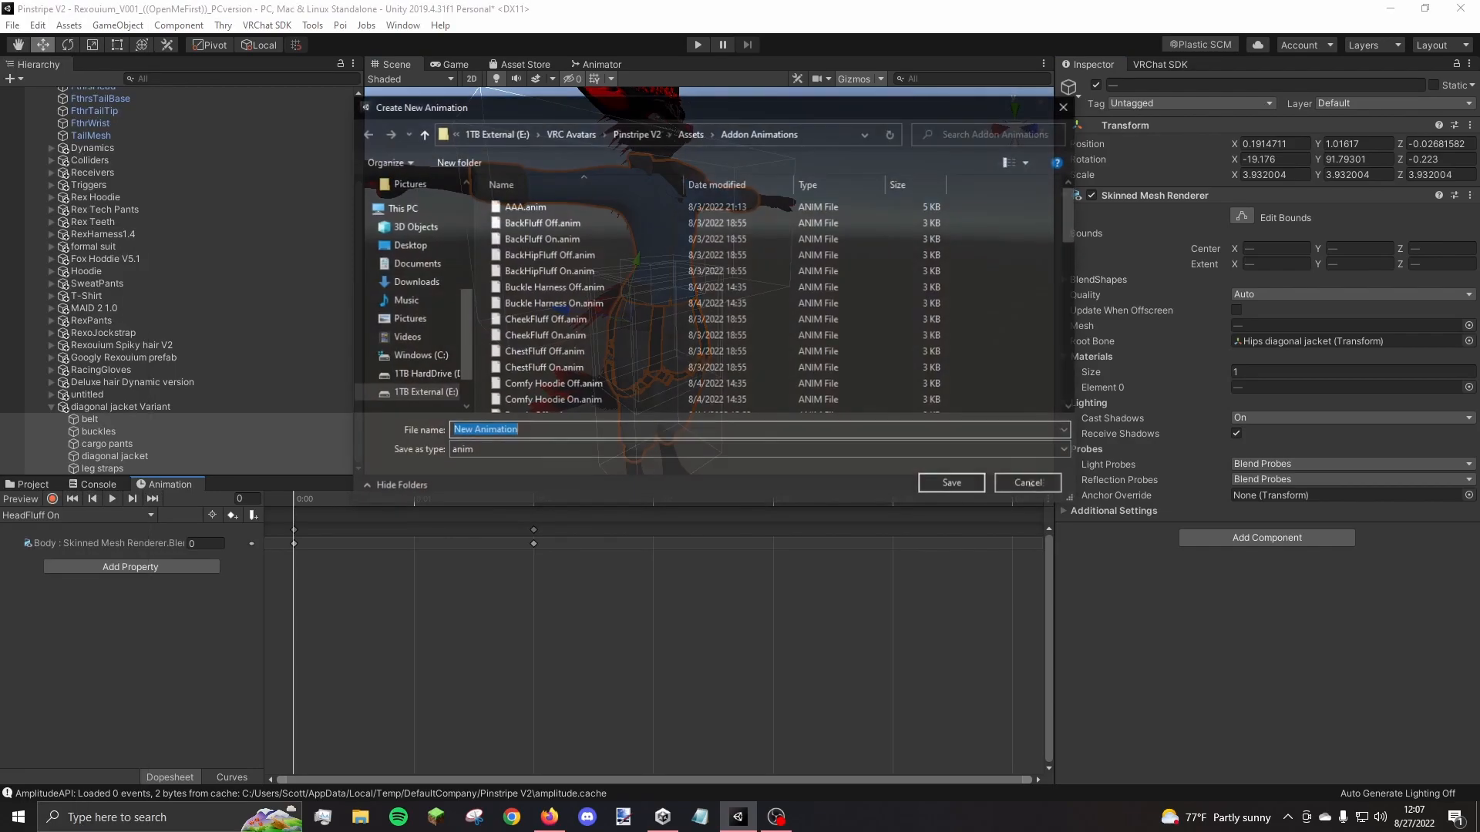
text(Diag)
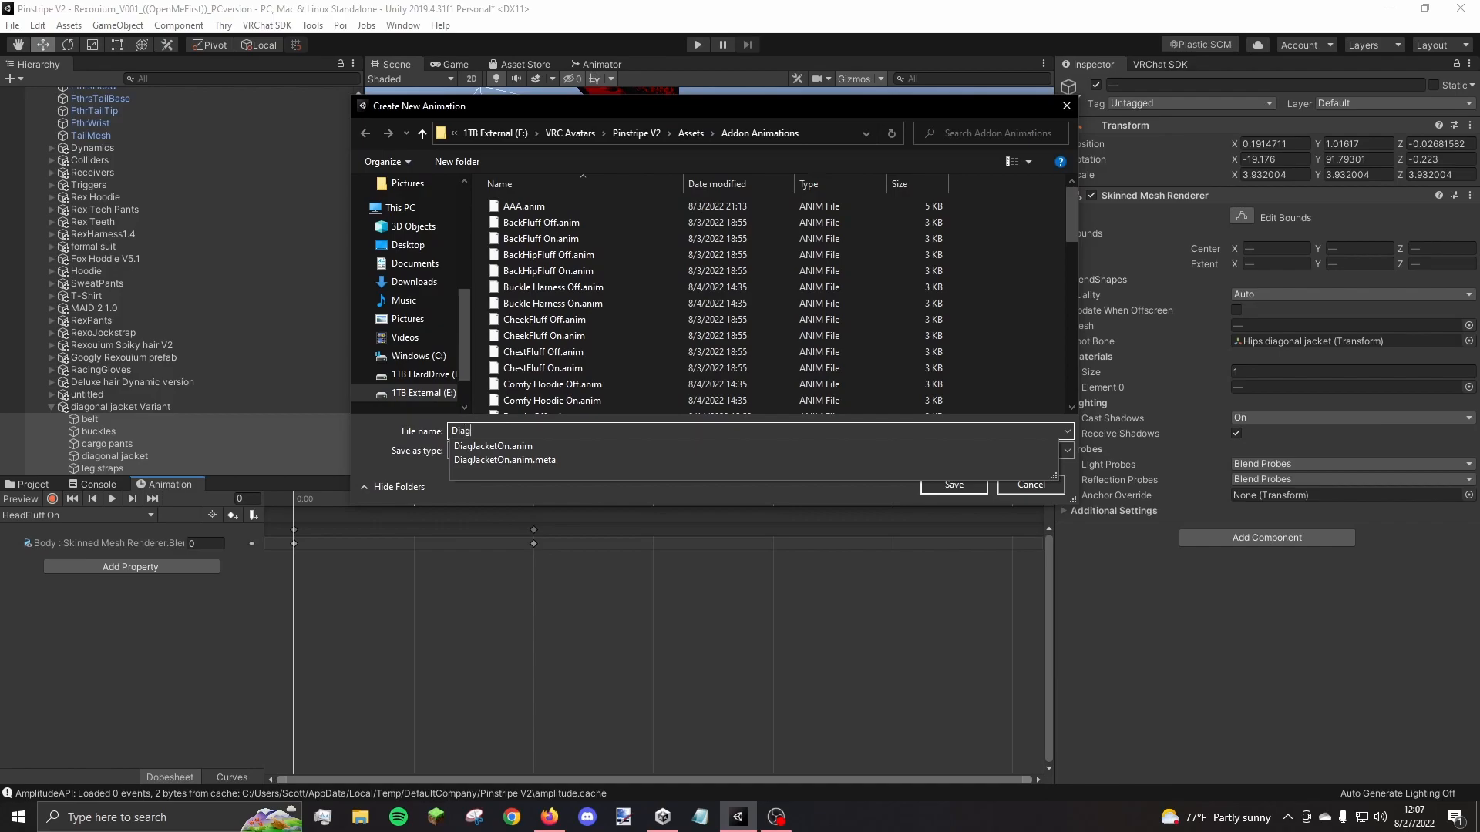
text(JacketOff)
key(Return)
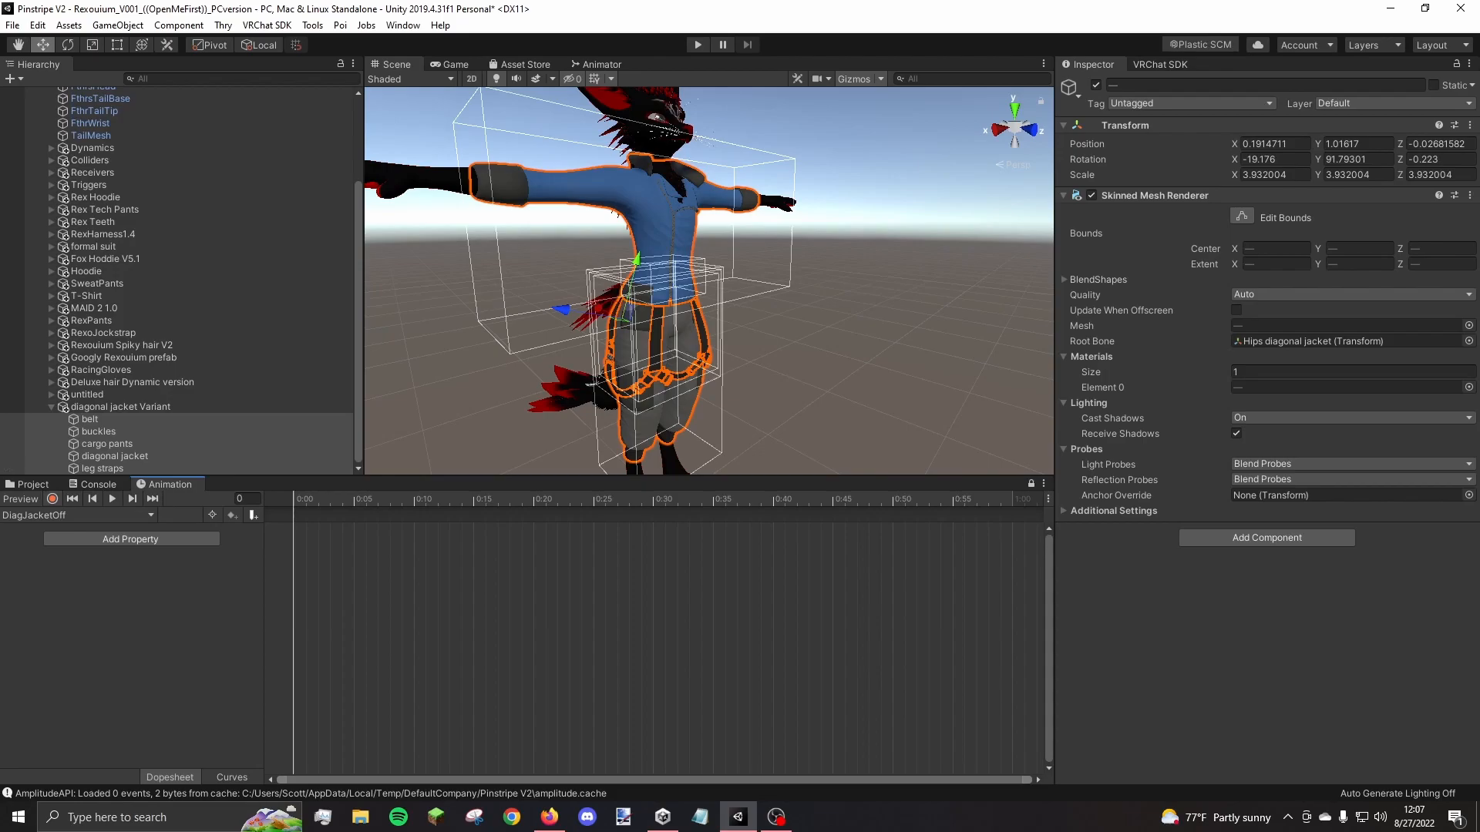
Record the five outfit pieces as inactive at frame 0 of the DiagJacketOff clip and end the recording
click(51, 499)
right_drag(709, 254, 704, 369)
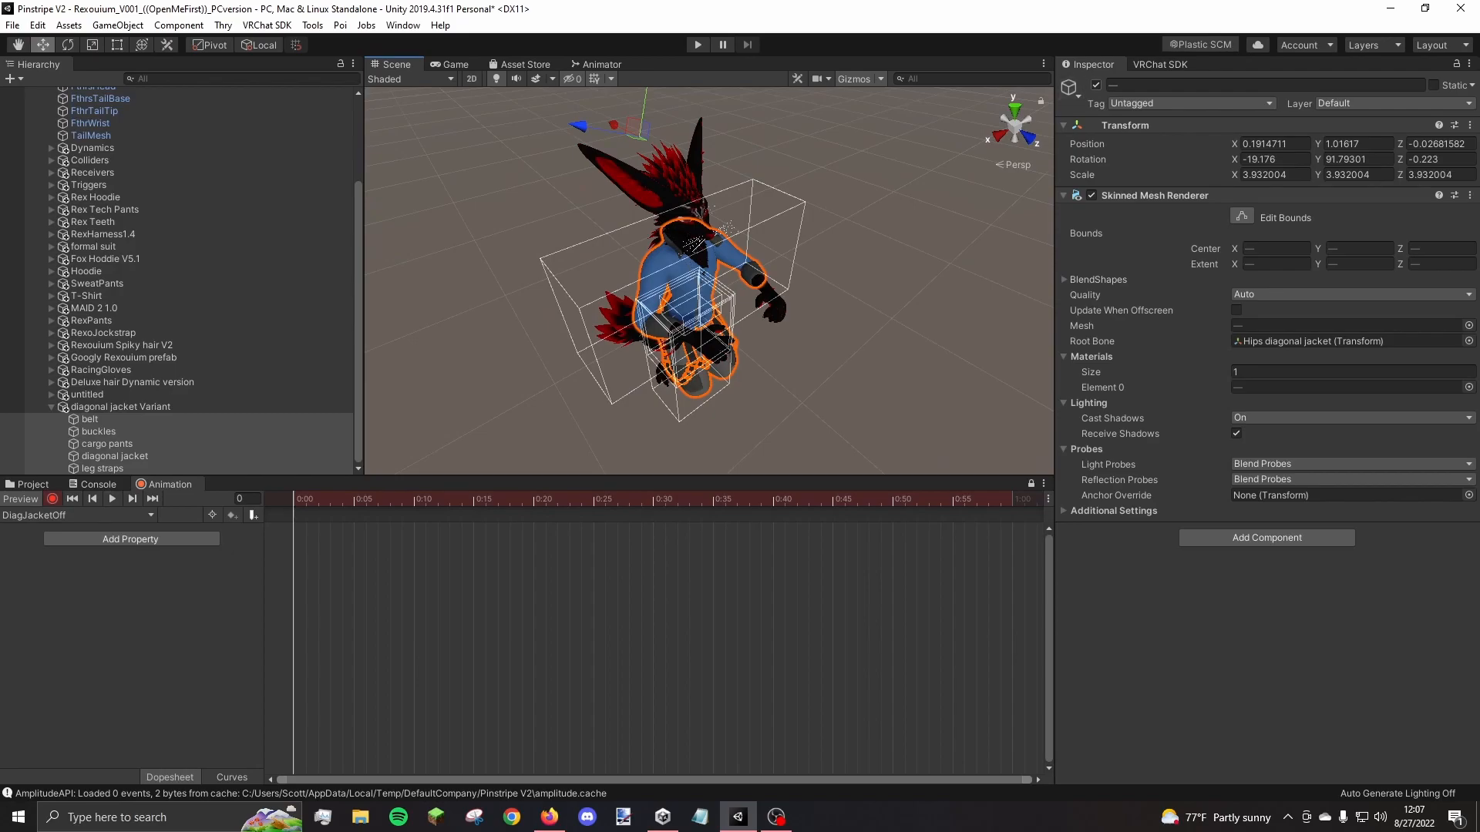
click(1096, 85)
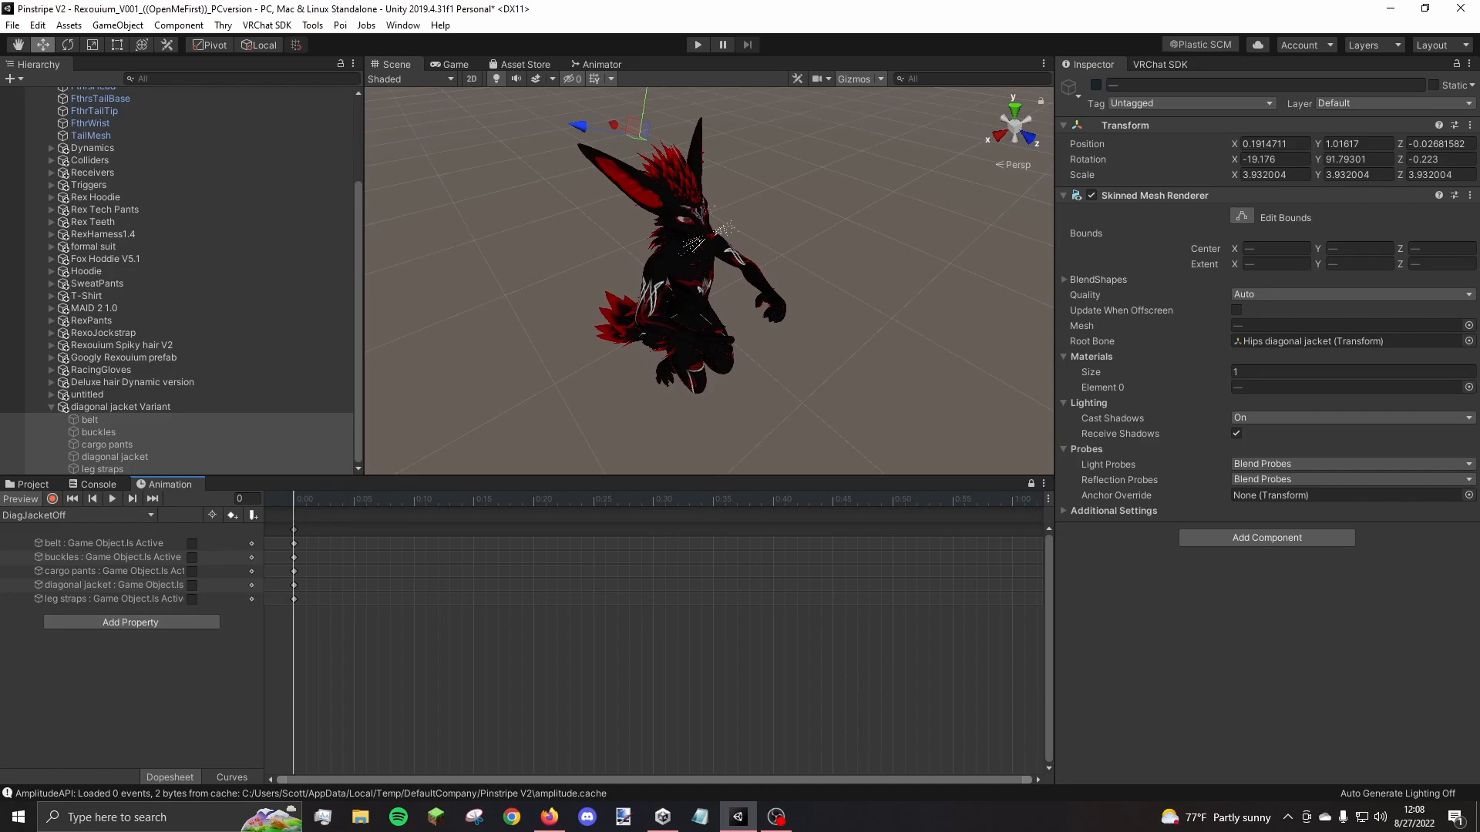
key(alt+shift+a)
right_drag(709, 281, 689, 374)
key(s)
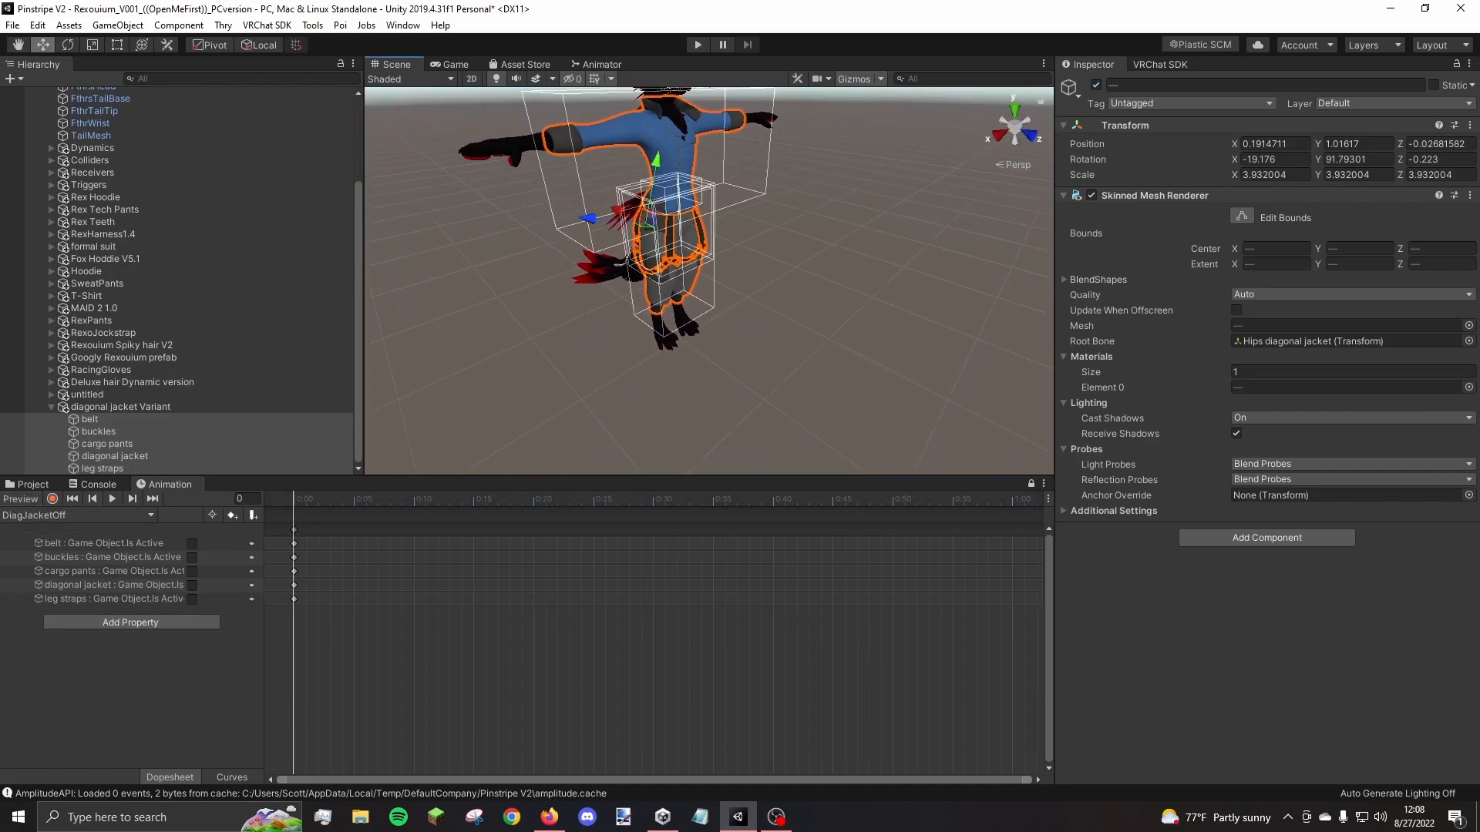
Switch the DiagJacketOff clip's preview on and off repeatedly to check that it hides the outfit
click(21, 499)
click(21, 499)
click(21, 500)
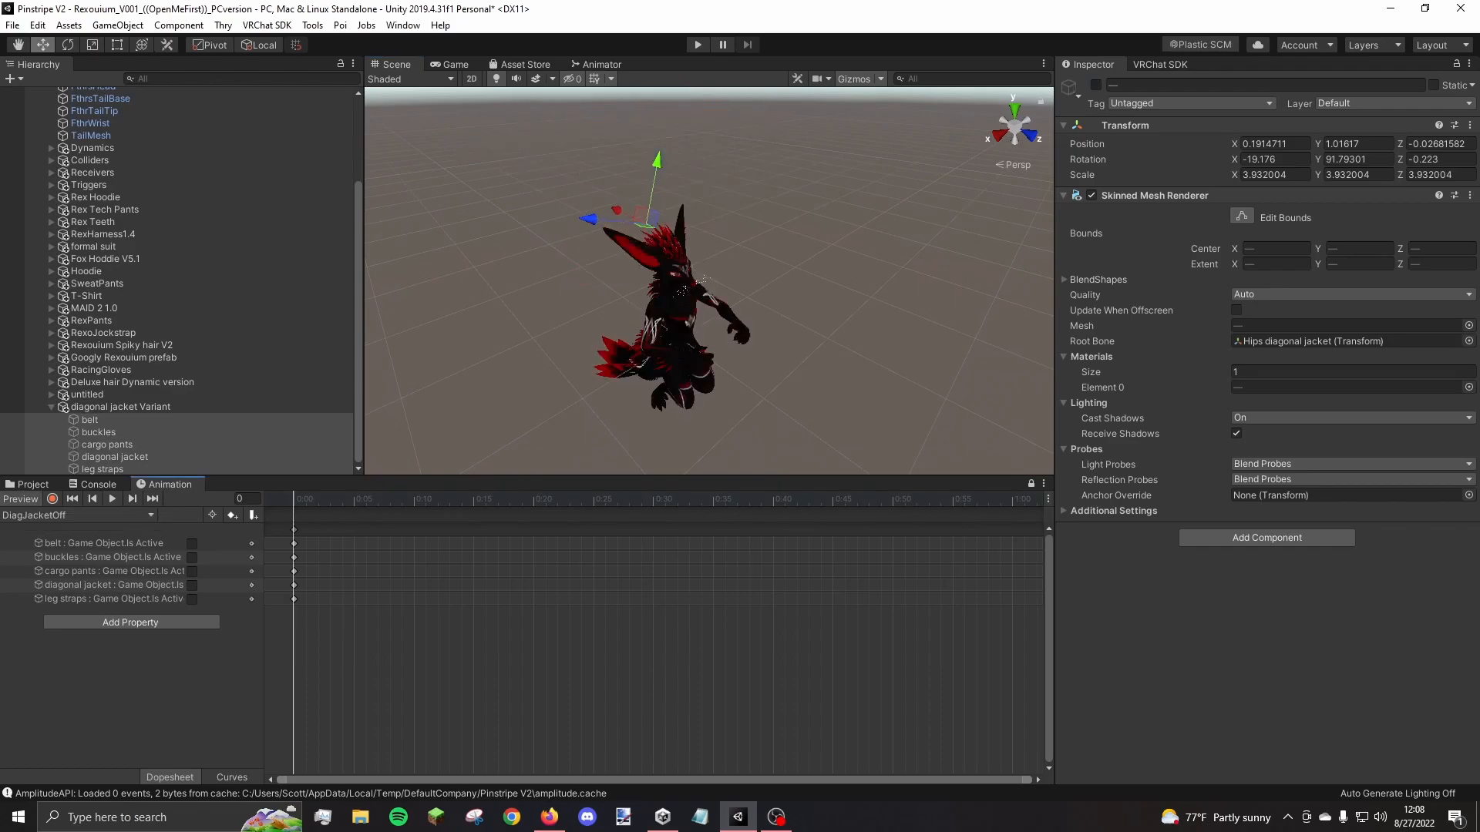
click(20, 499)
click(21, 500)
click(21, 499)
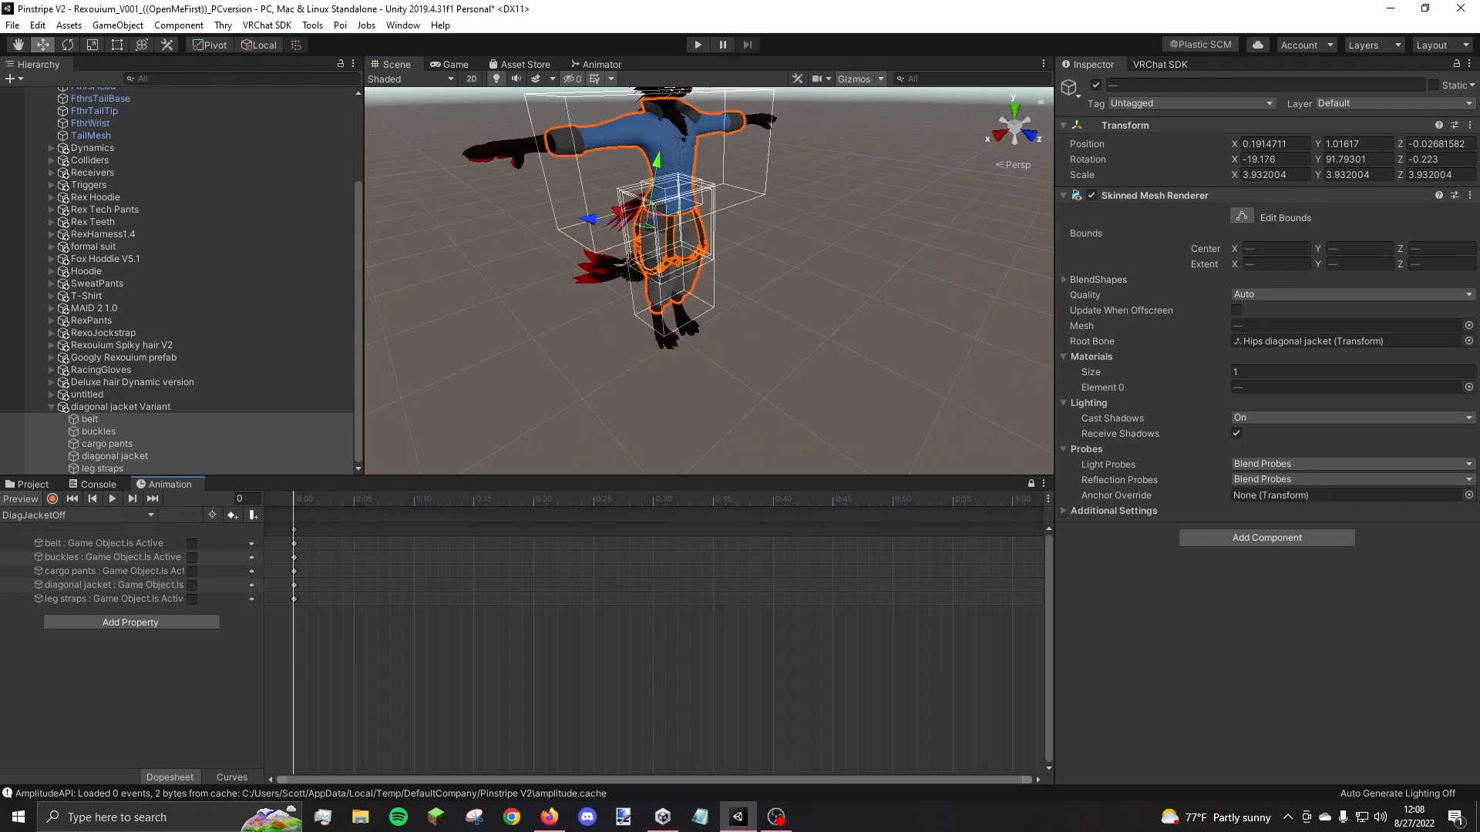
click(20, 500)
click(21, 499)
click(21, 499)
click(21, 500)
Deactivate the five outfit pieces in the scene and clear the selection
click(1095, 86)
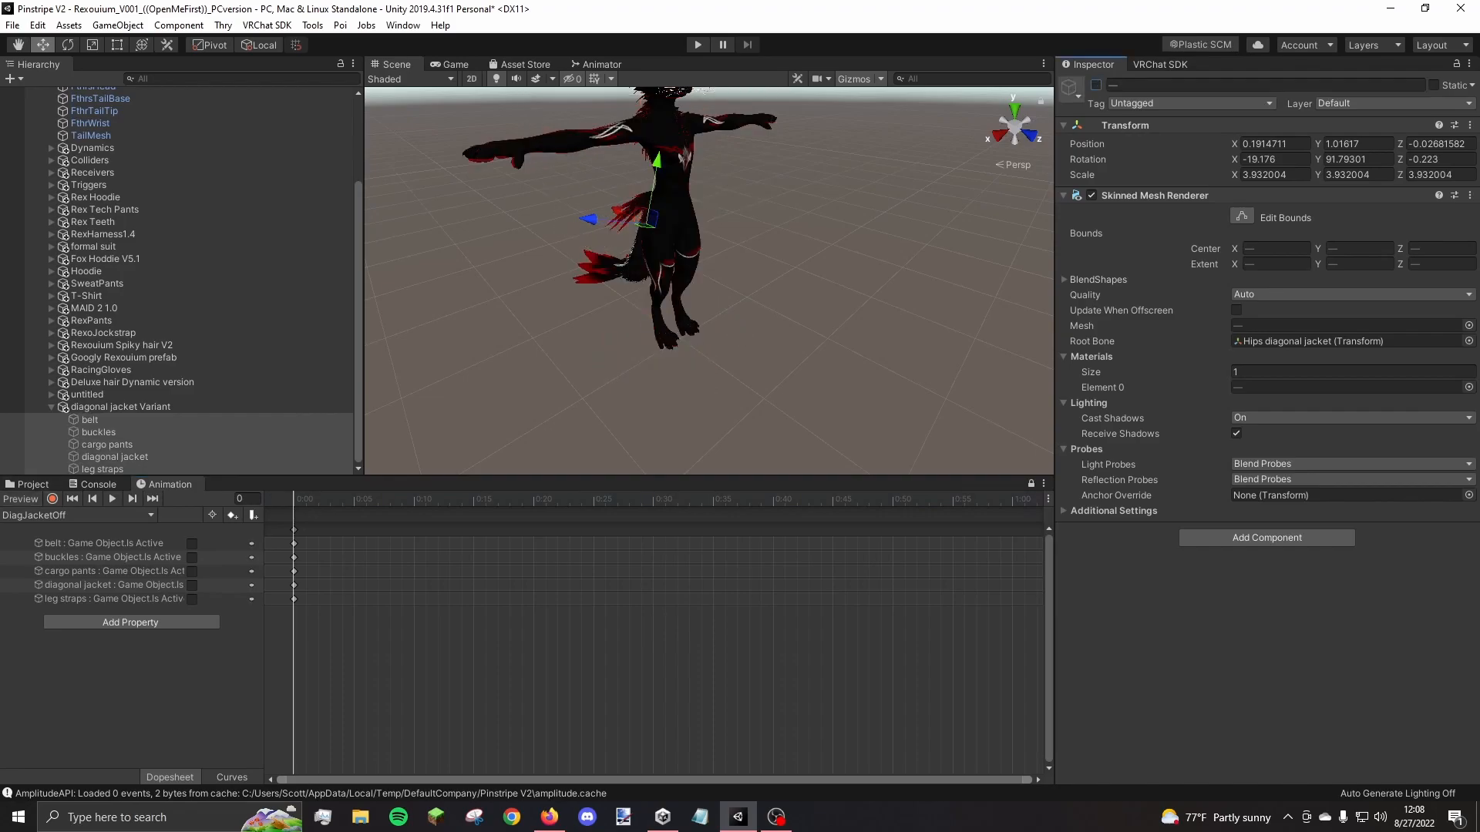
click(871, 309)
right_drag(871, 308, 850, 210)
key(q)
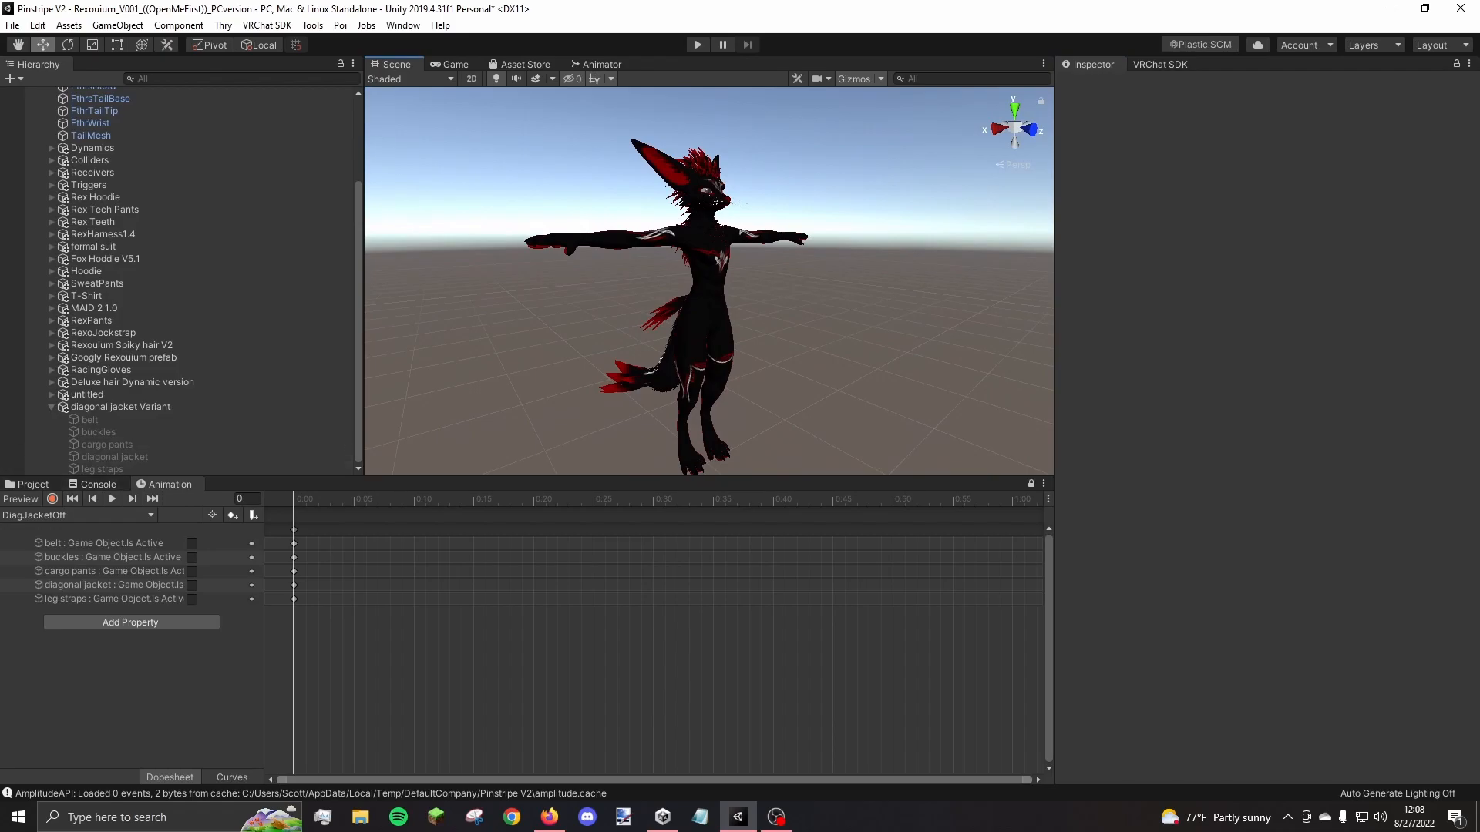
Open the FX_Overriders controller assigned to the FX playable layer of the Pinstripe avatar in the Animator
click(707, 308)
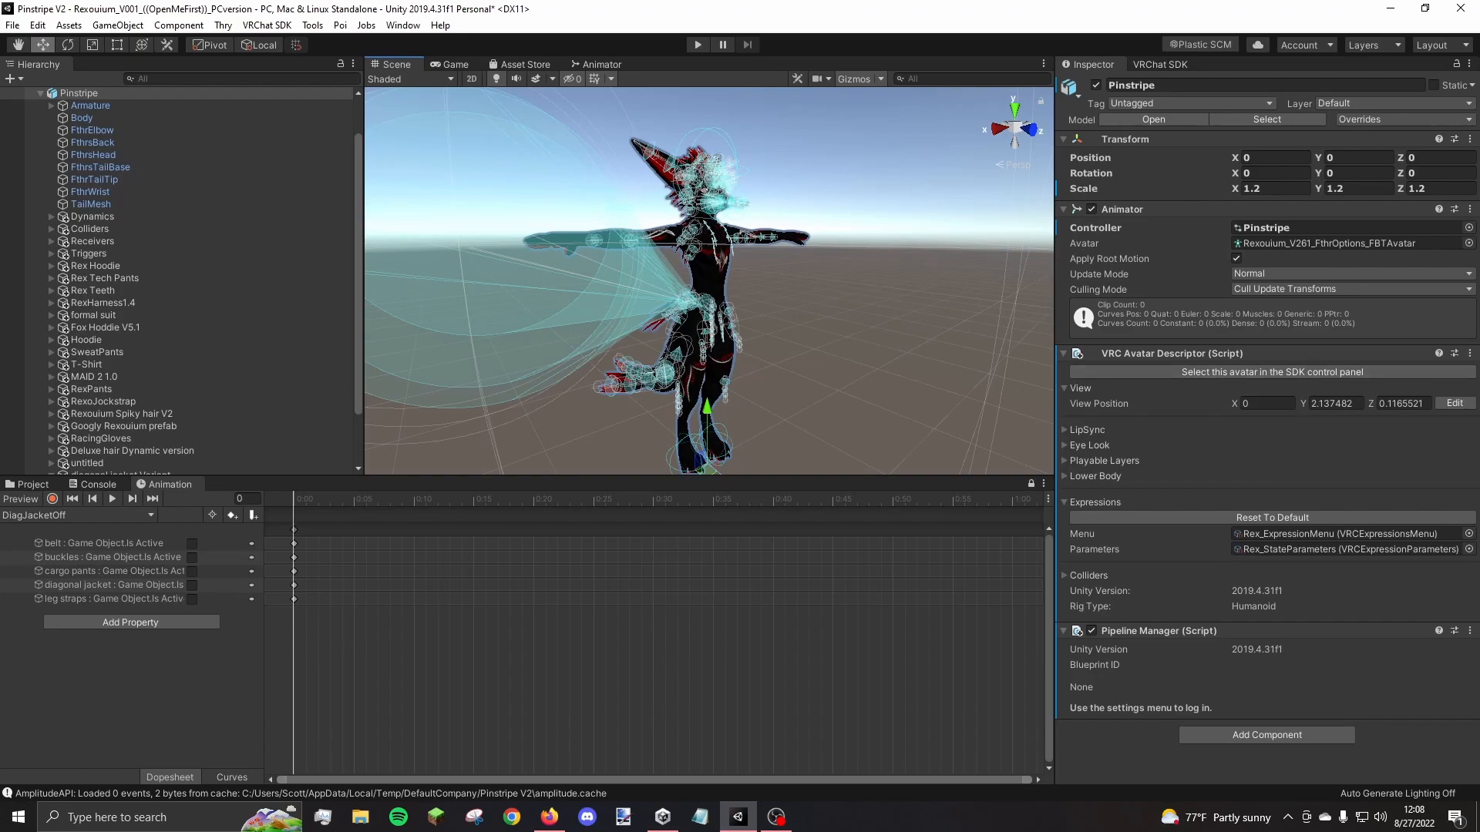
click(1104, 461)
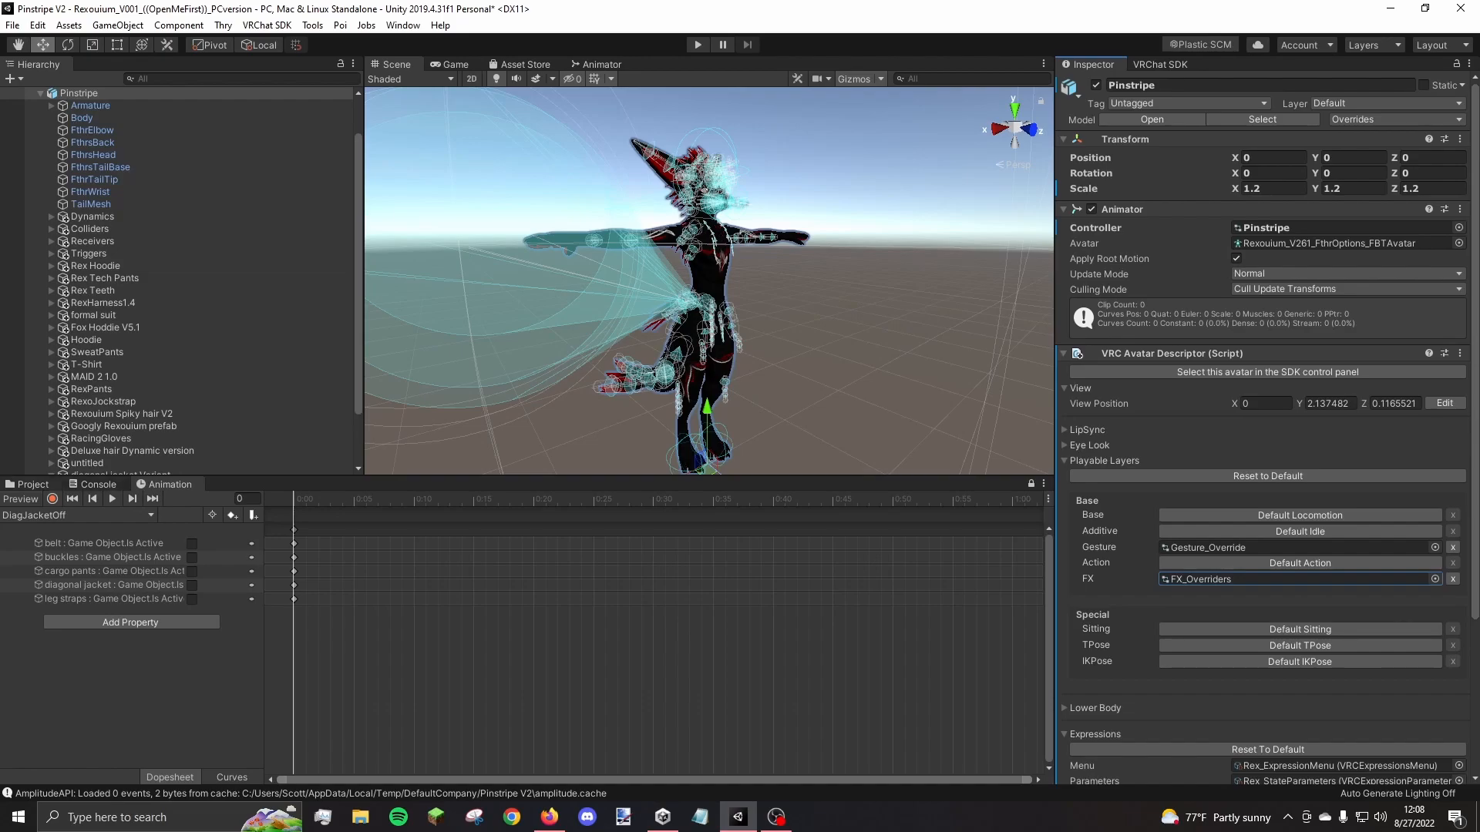
click(1294, 579)
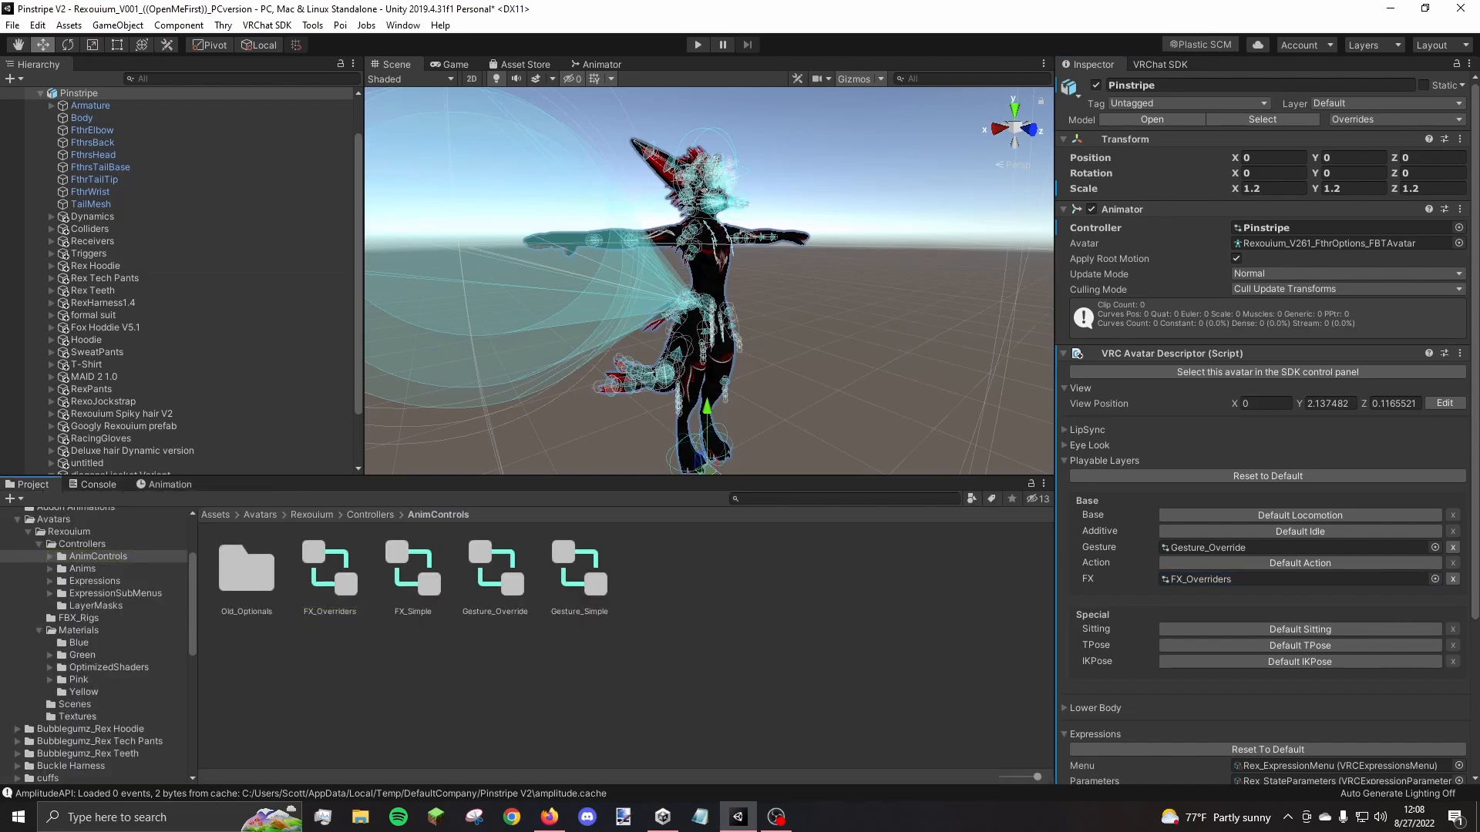
click(1295, 579)
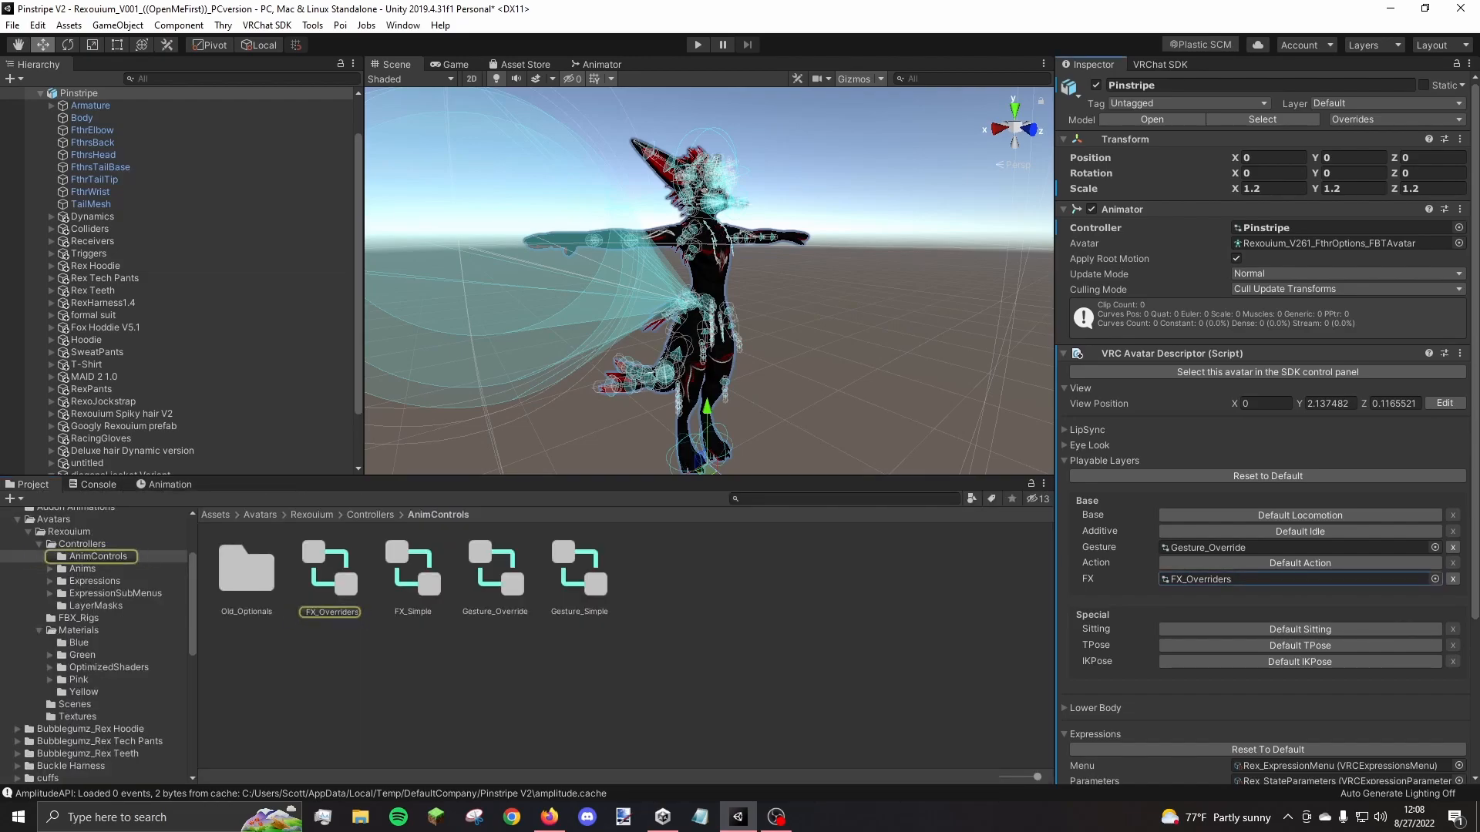
click(330, 571)
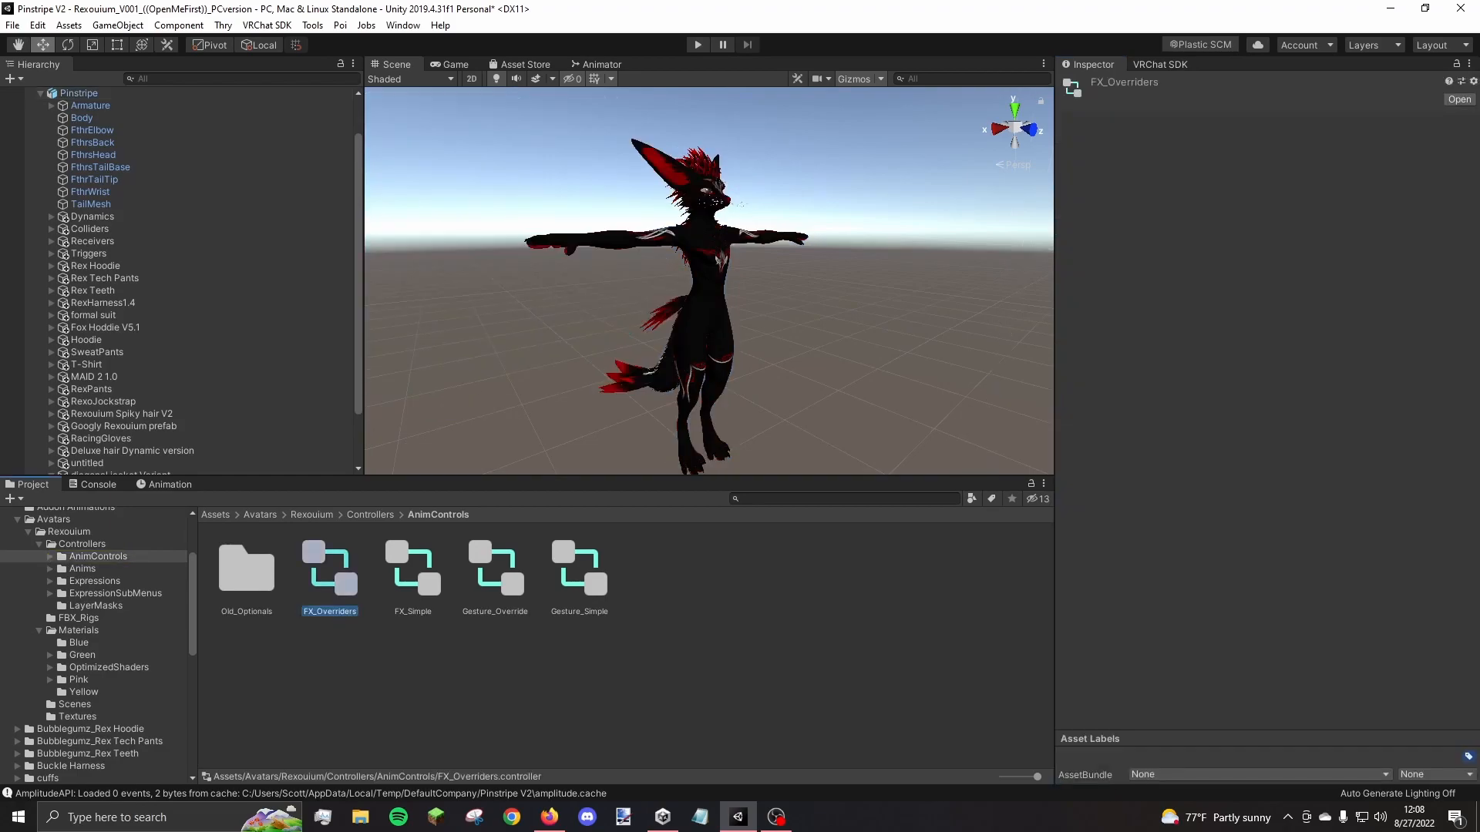
click(600, 64)
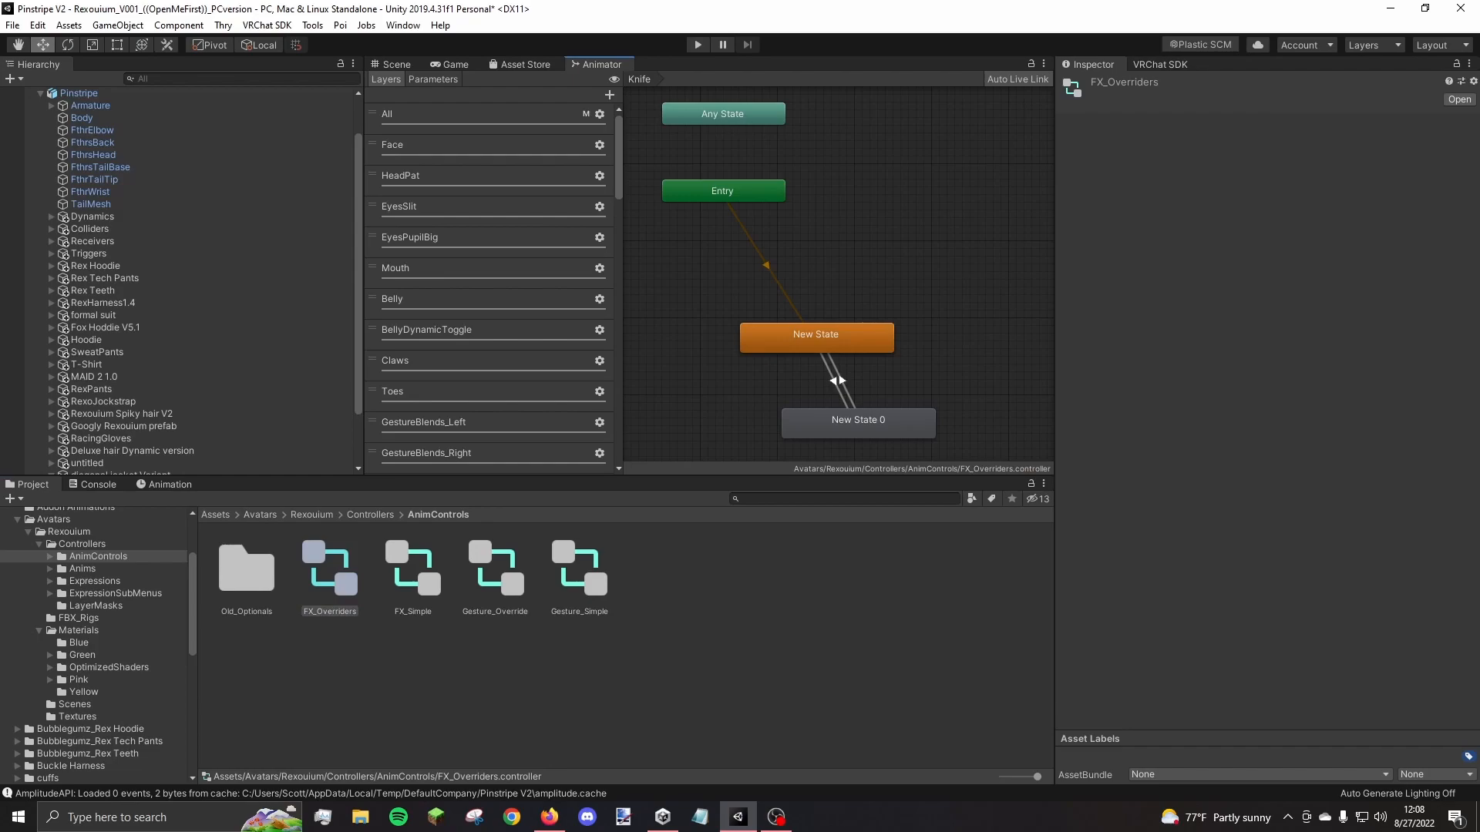
Look through the FX_Overriders controller's layers and parameters to examine how the existing clothing toggles are set up
scroll(489, 289, down, 15)
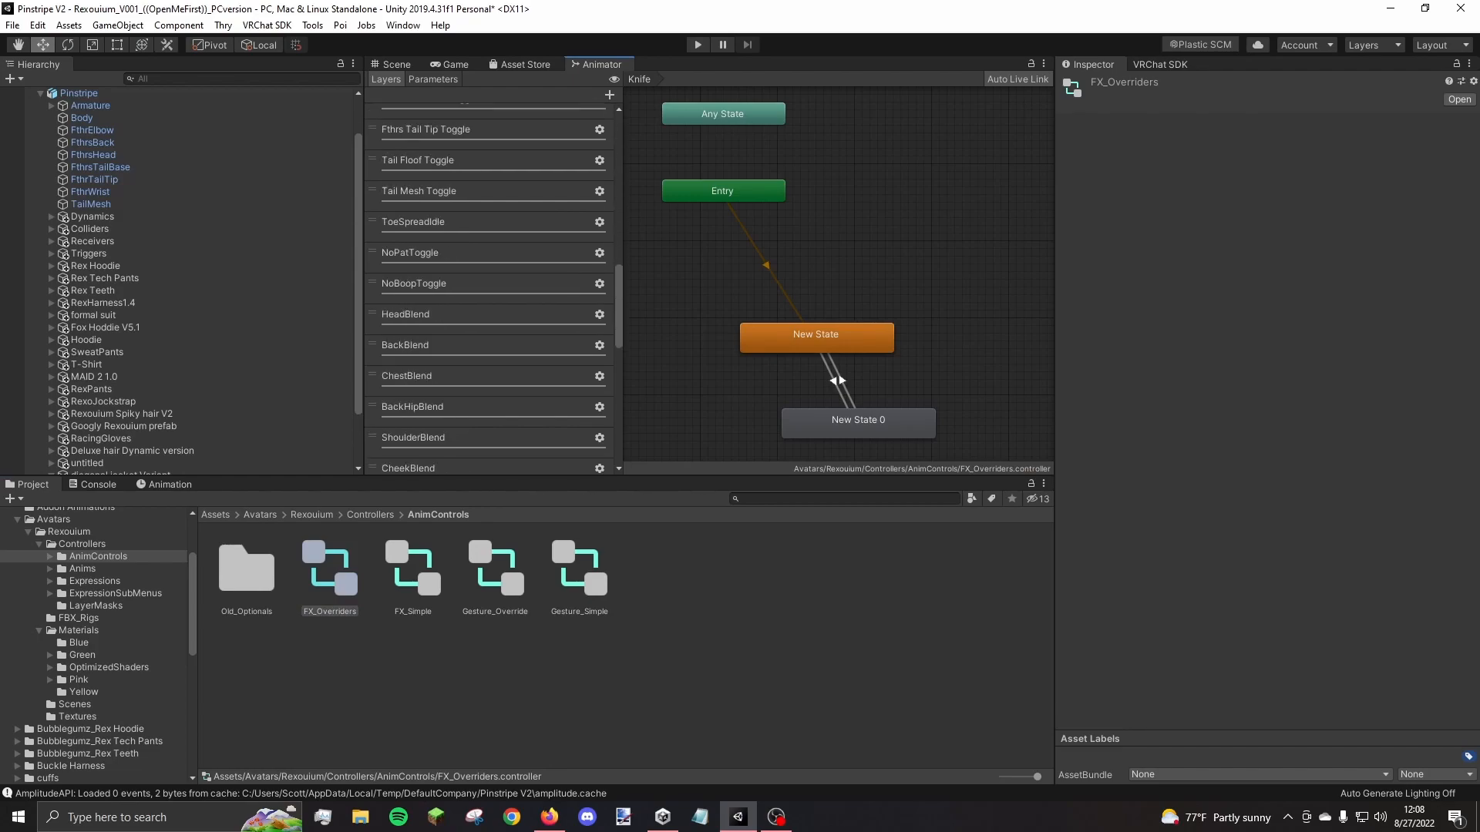
scroll(489, 289, up, 8)
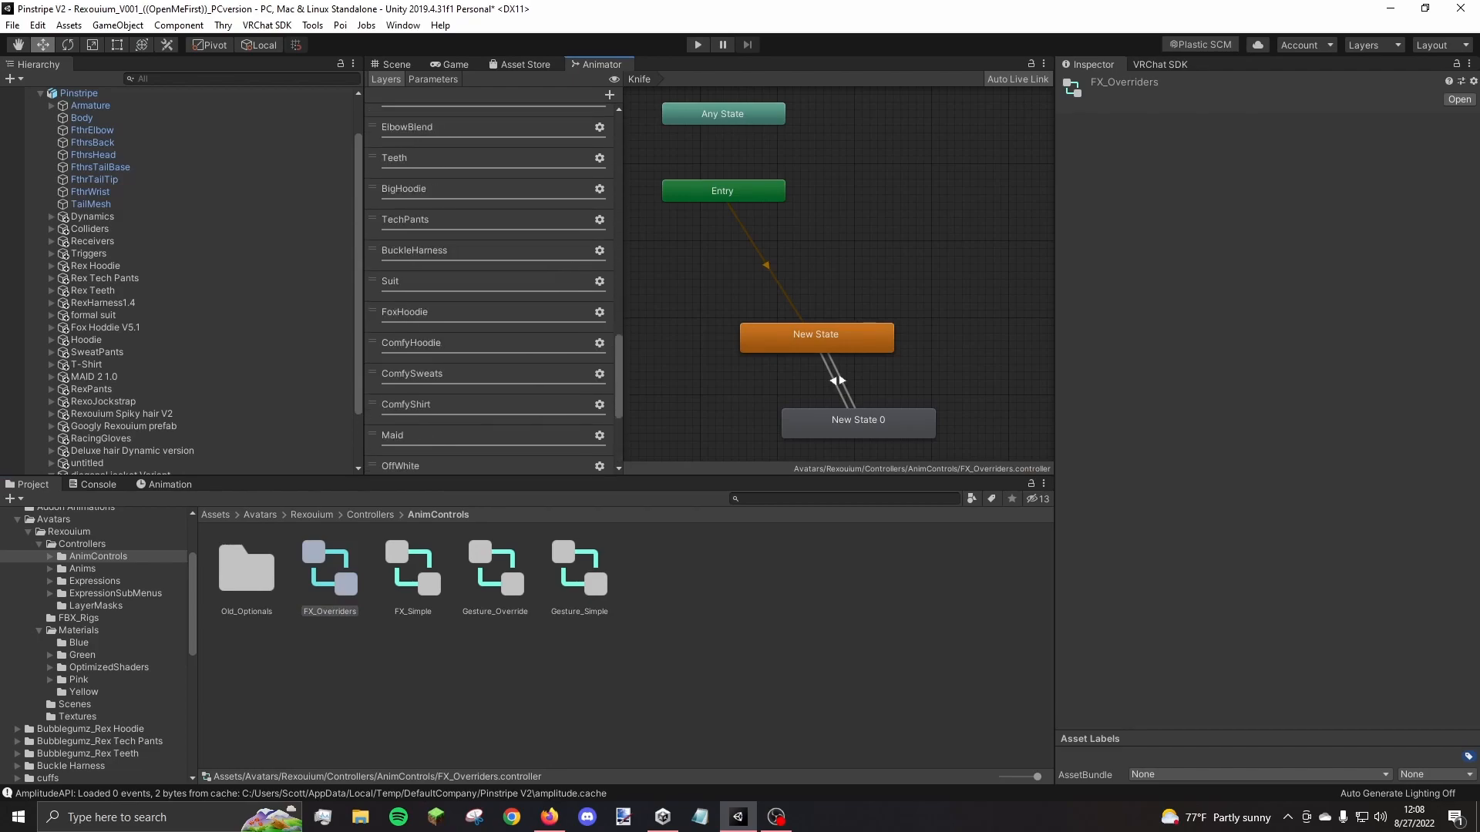
scroll(489, 289, down, 8)
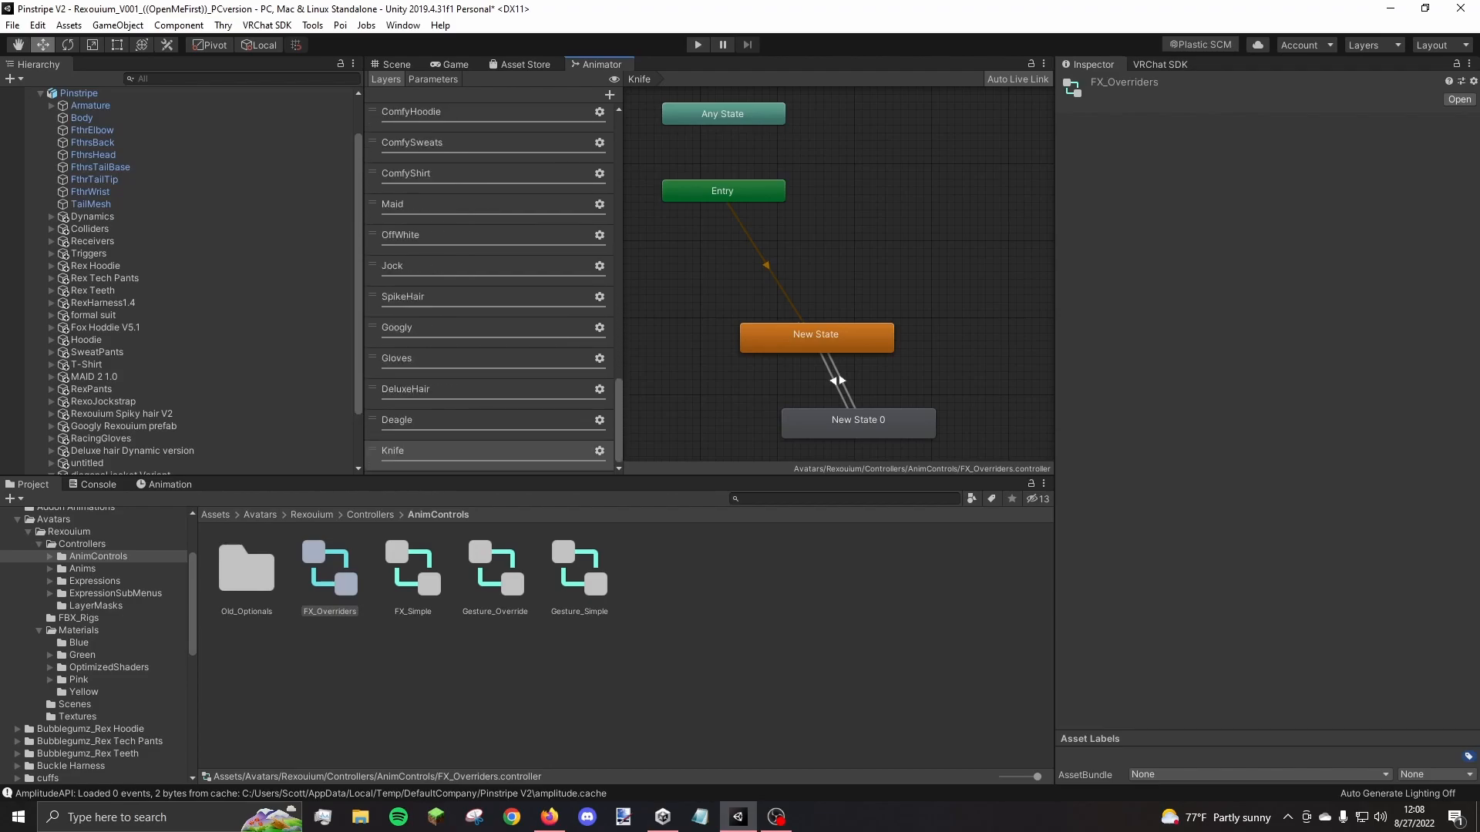
key(Up)
key(Up)
key(Up)
key(Up)
key(Up)
key(Up)
key(Up)
key(Up)
key(Up)
key(Up)
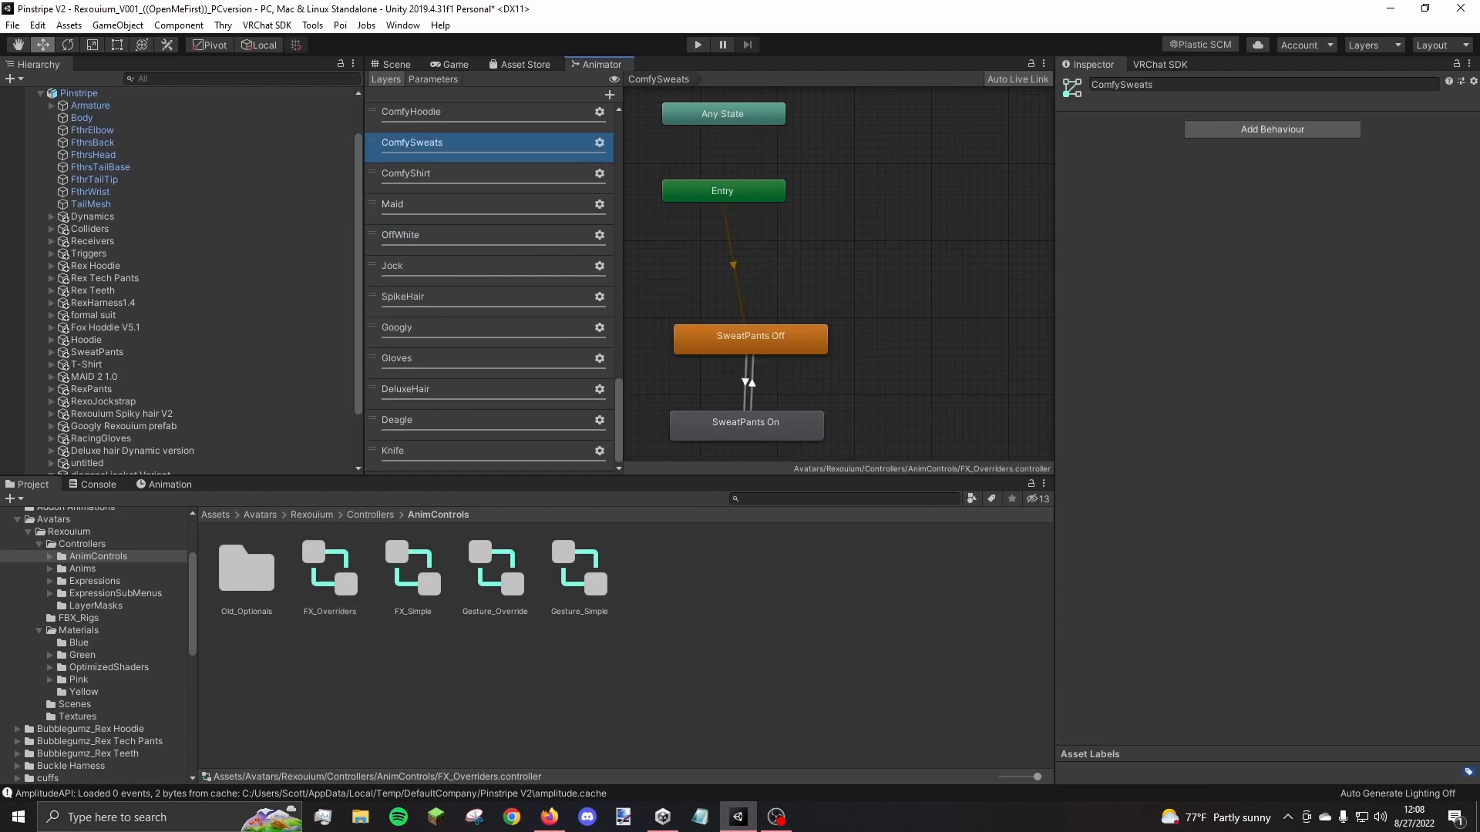
click(433, 80)
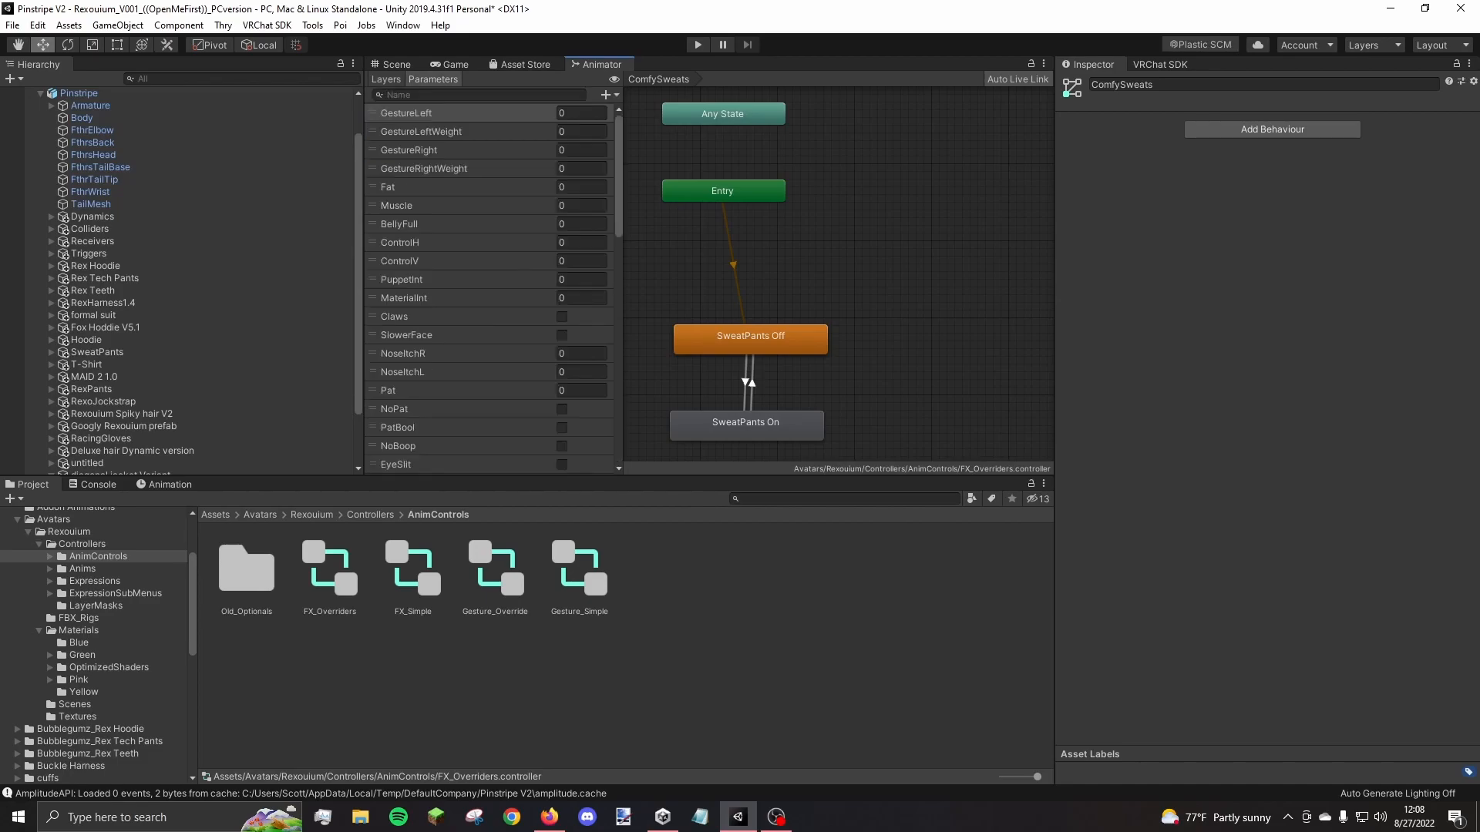
scroll(490, 289, down, 15)
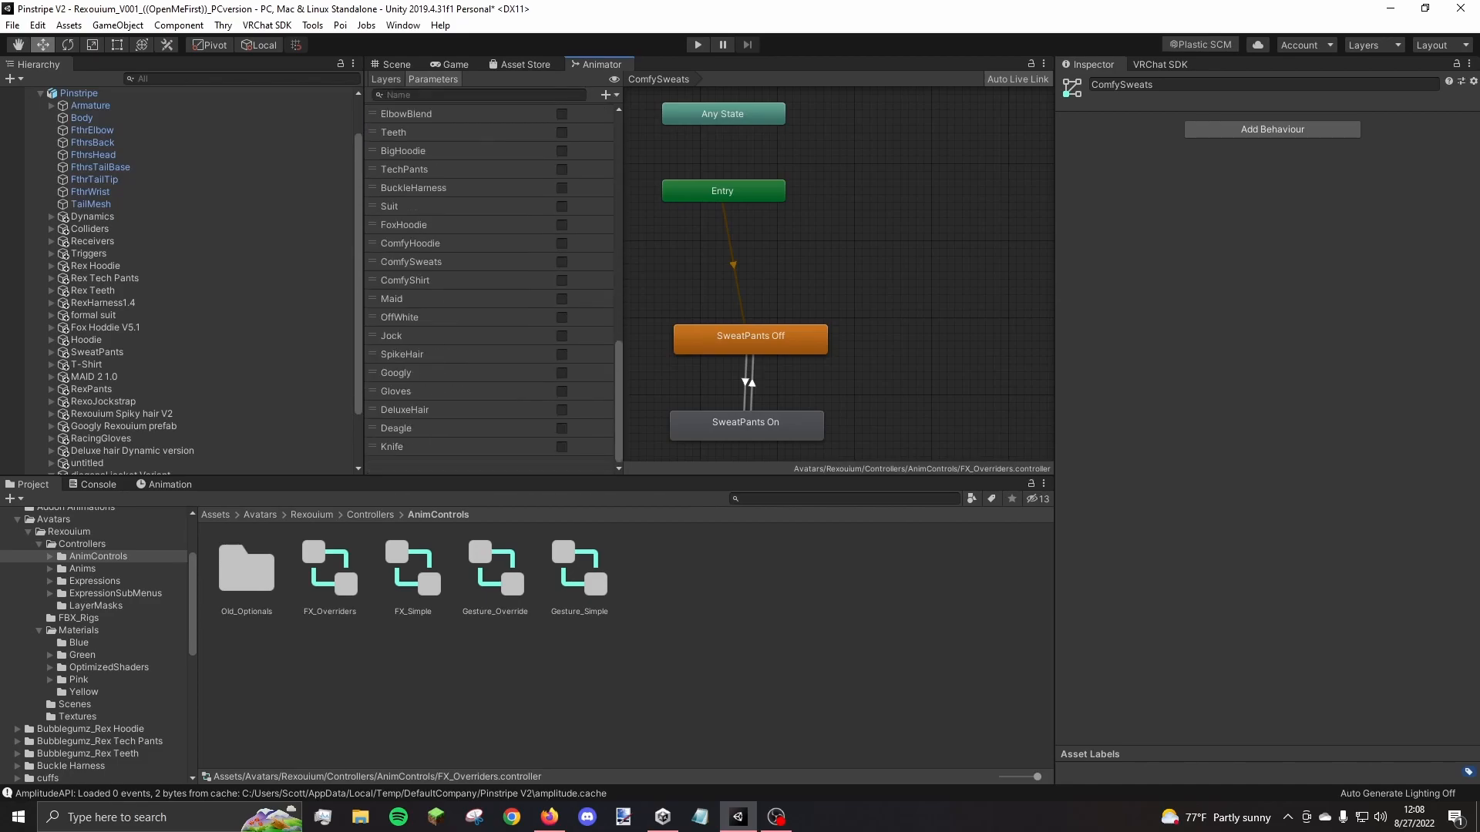
Inspect the Rex_StateParameters expression parameters asset assigned to Pinstripe and go back up to the Controllers folder
click(78, 93)
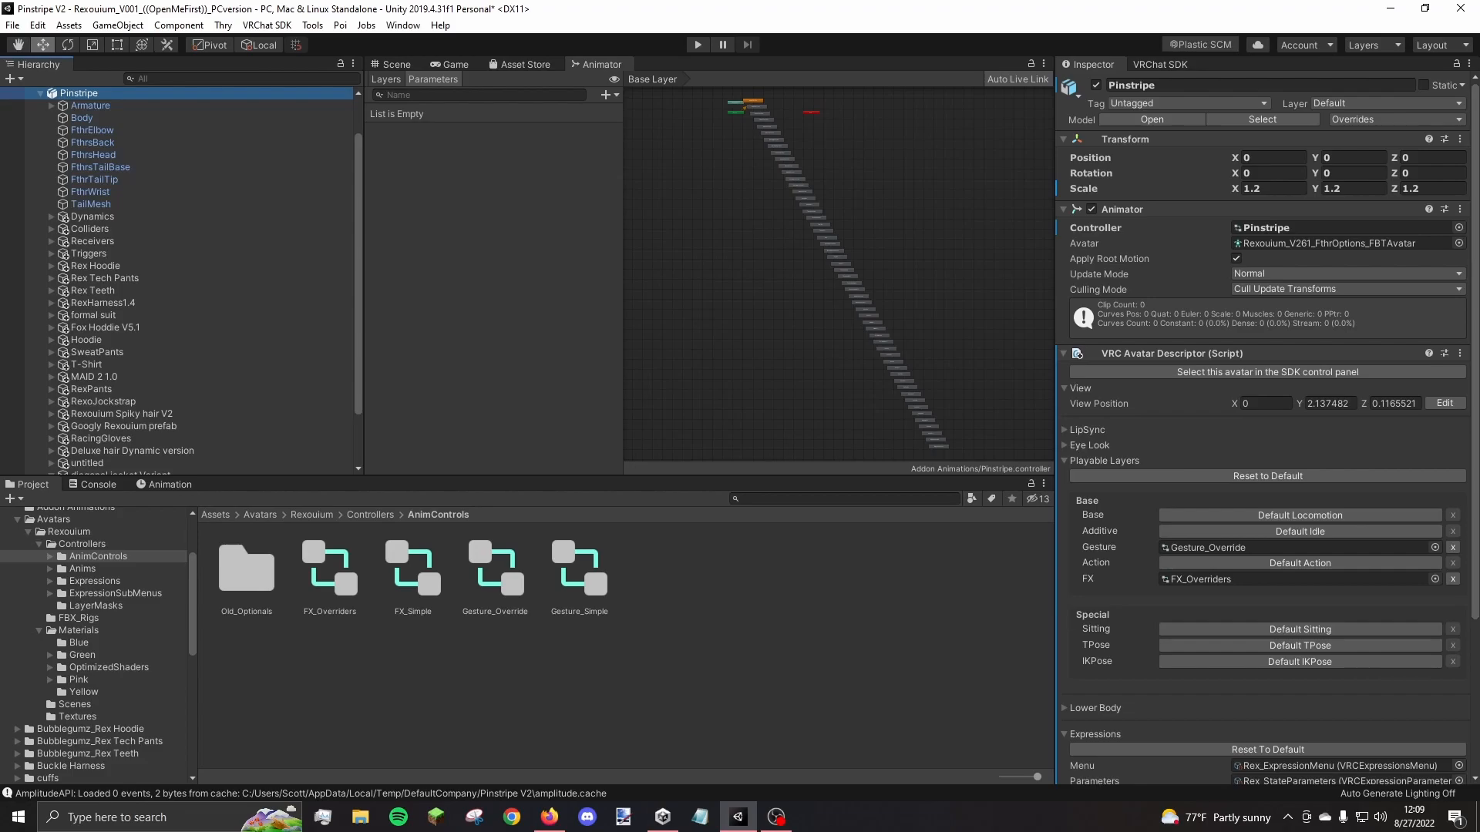
scroll(1264, 424, down, 5)
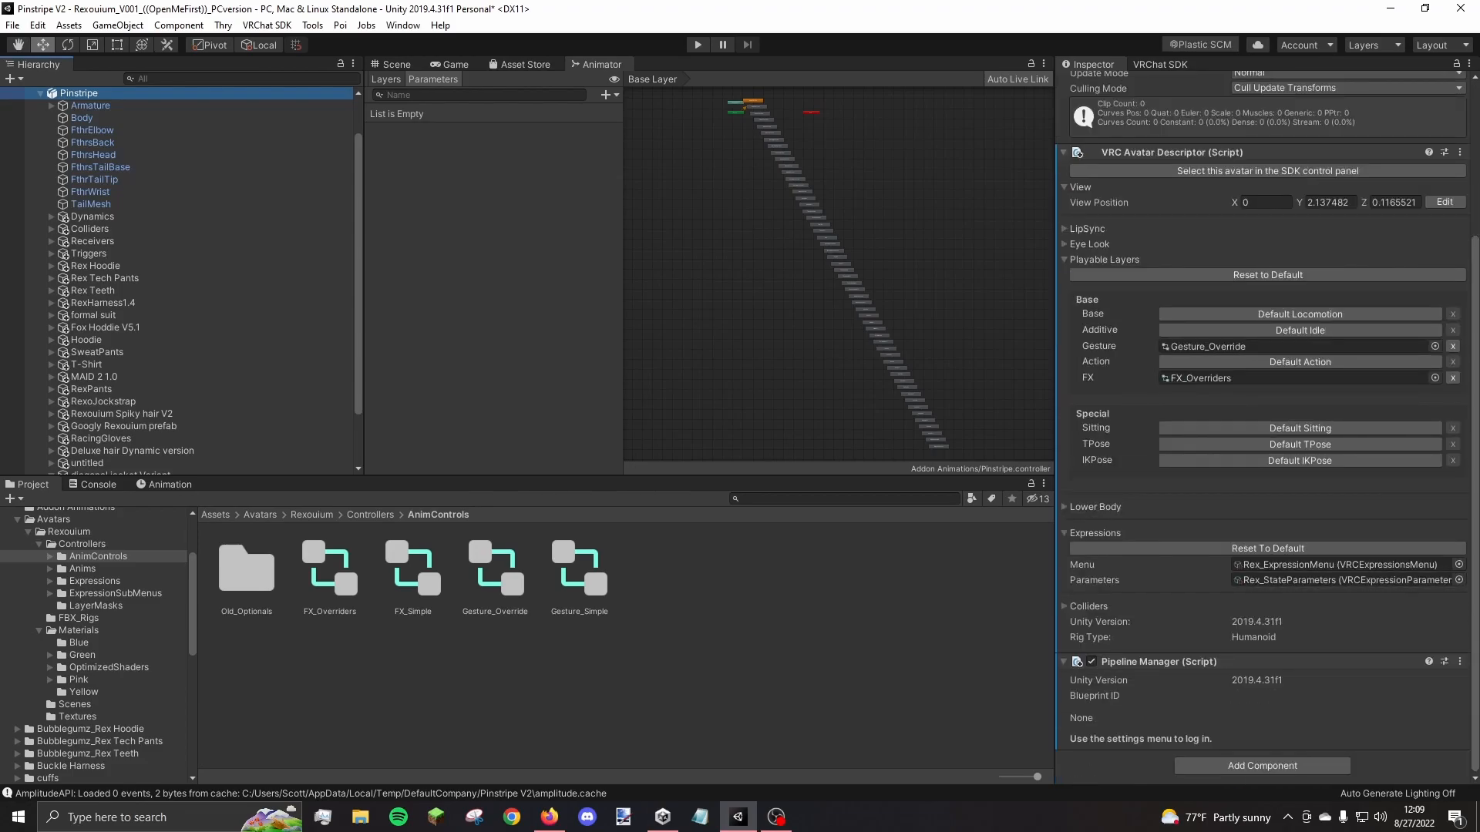
click(1345, 579)
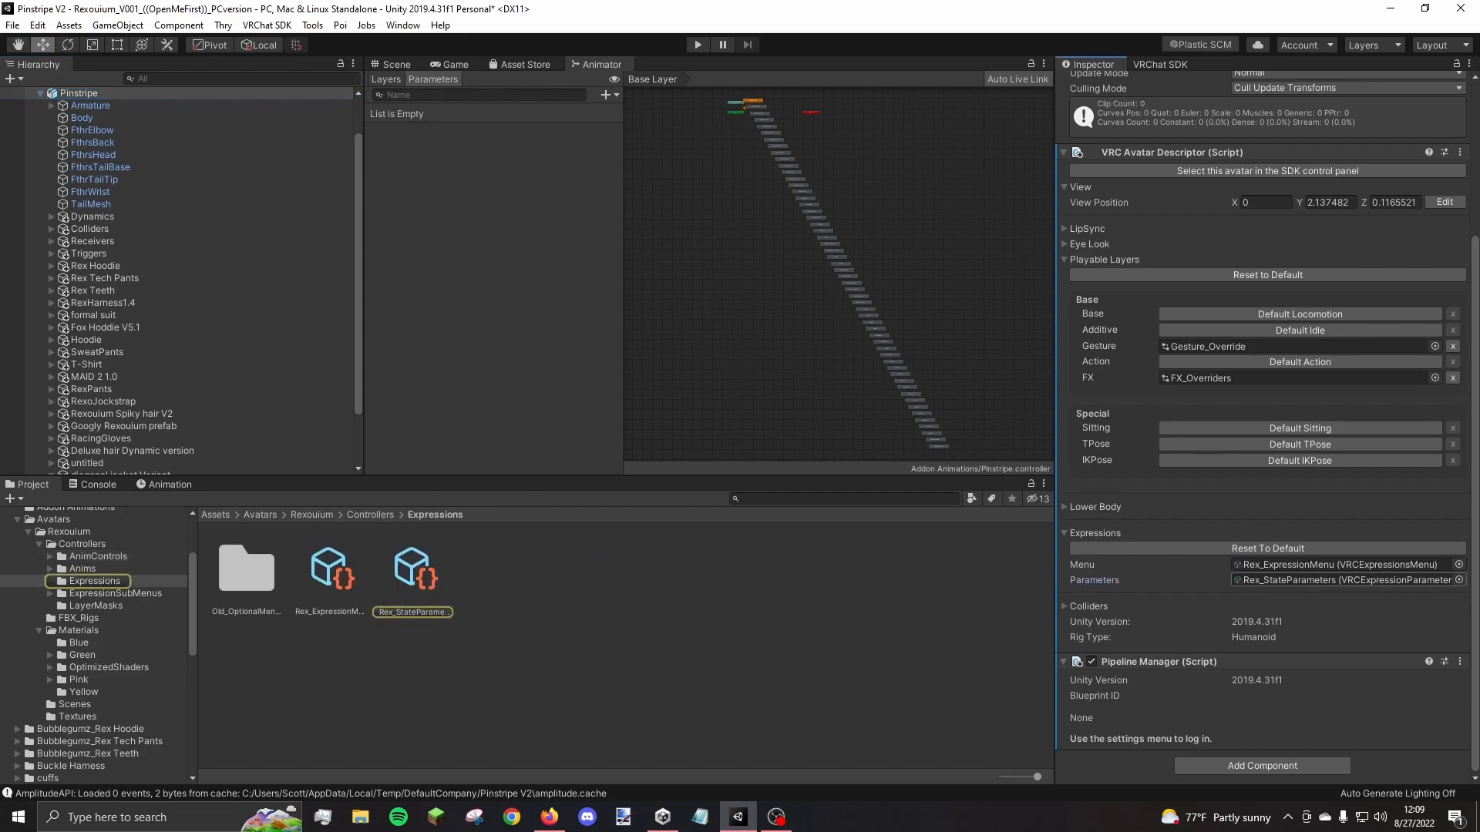
click(414, 574)
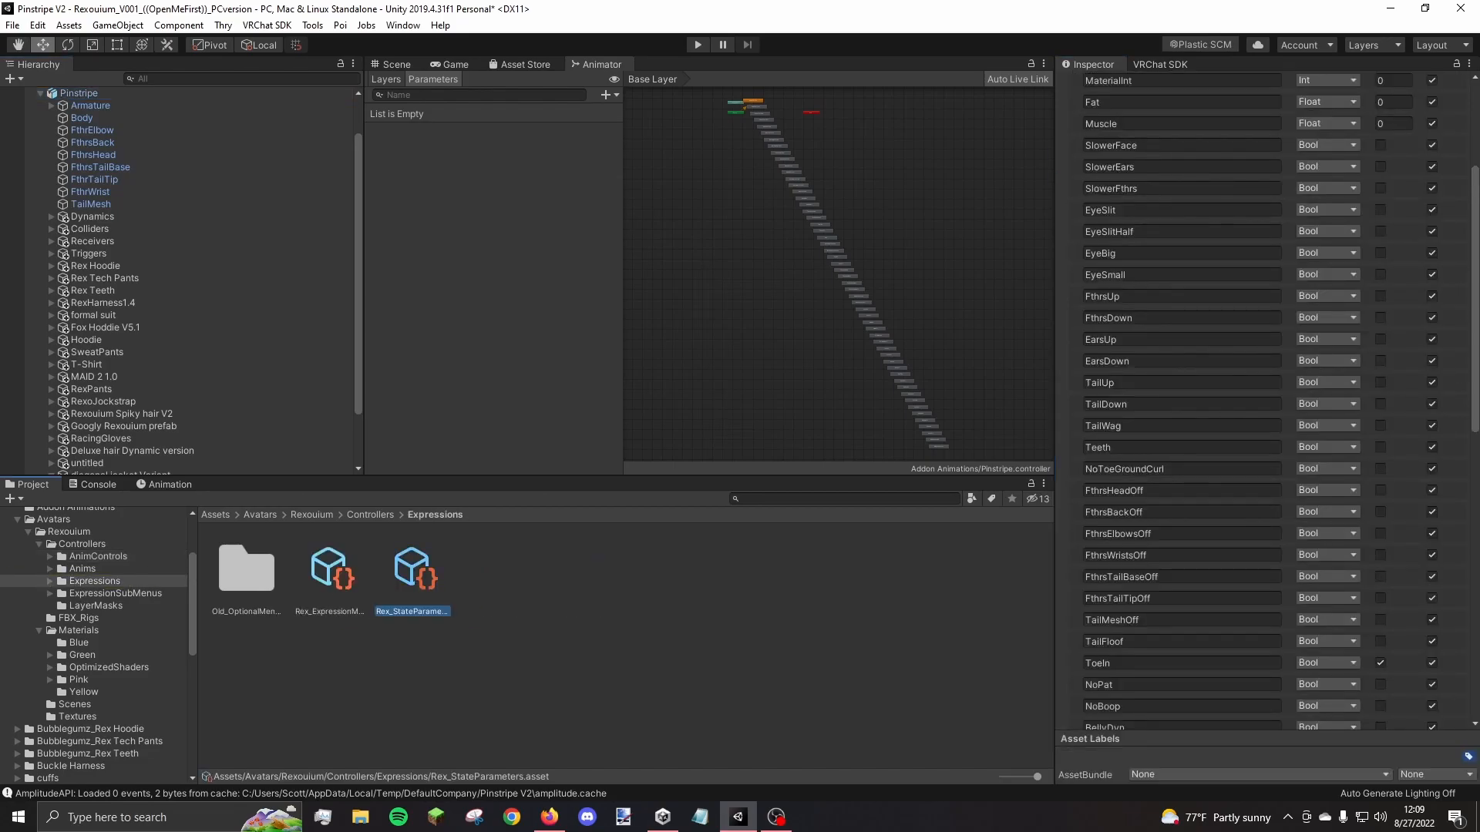
click(368, 515)
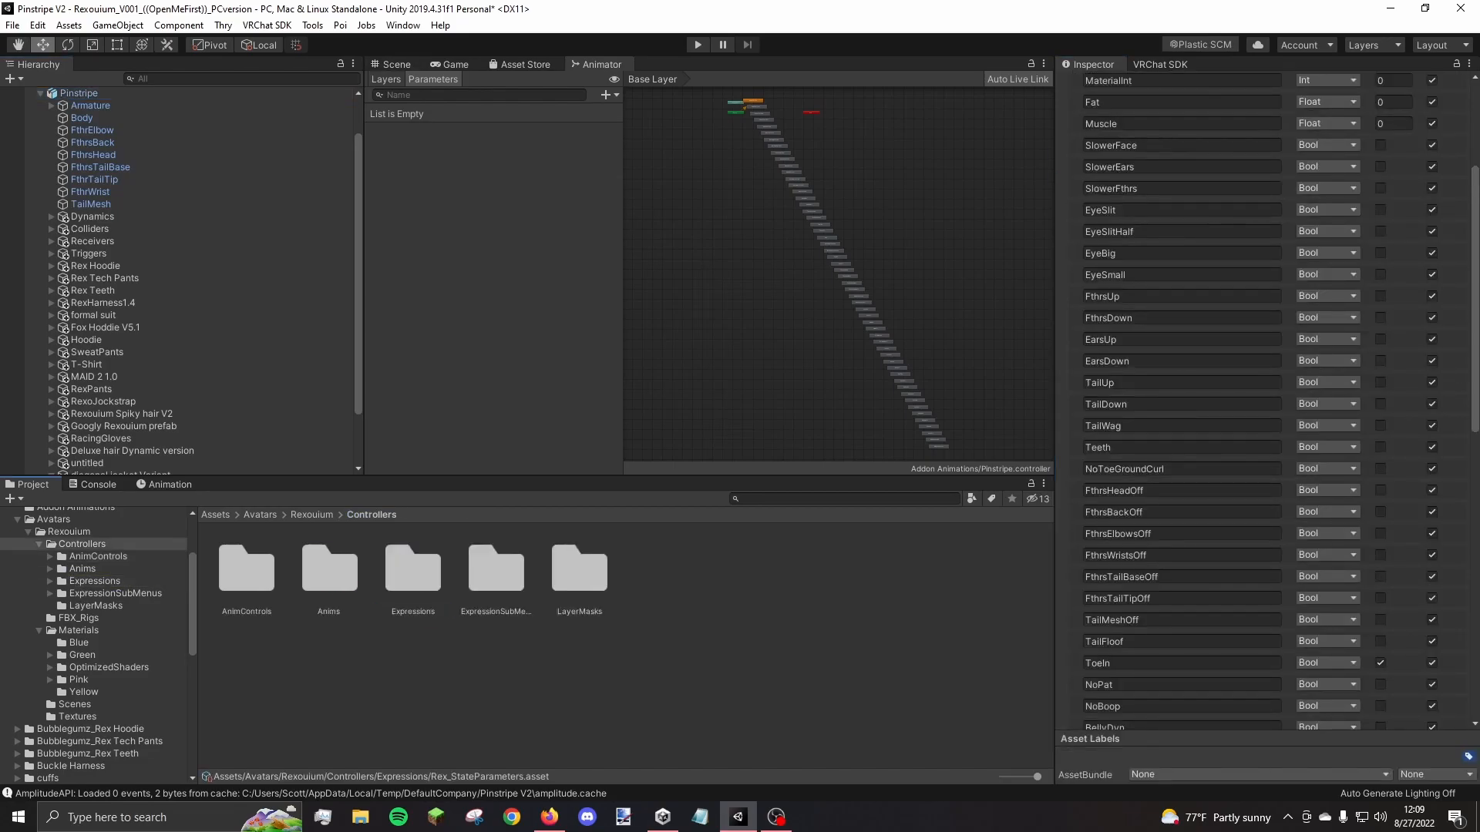
Load the FX_Overriders controller from the AnimControls folder into the Animator and look through its parameters
double_click(330, 570)
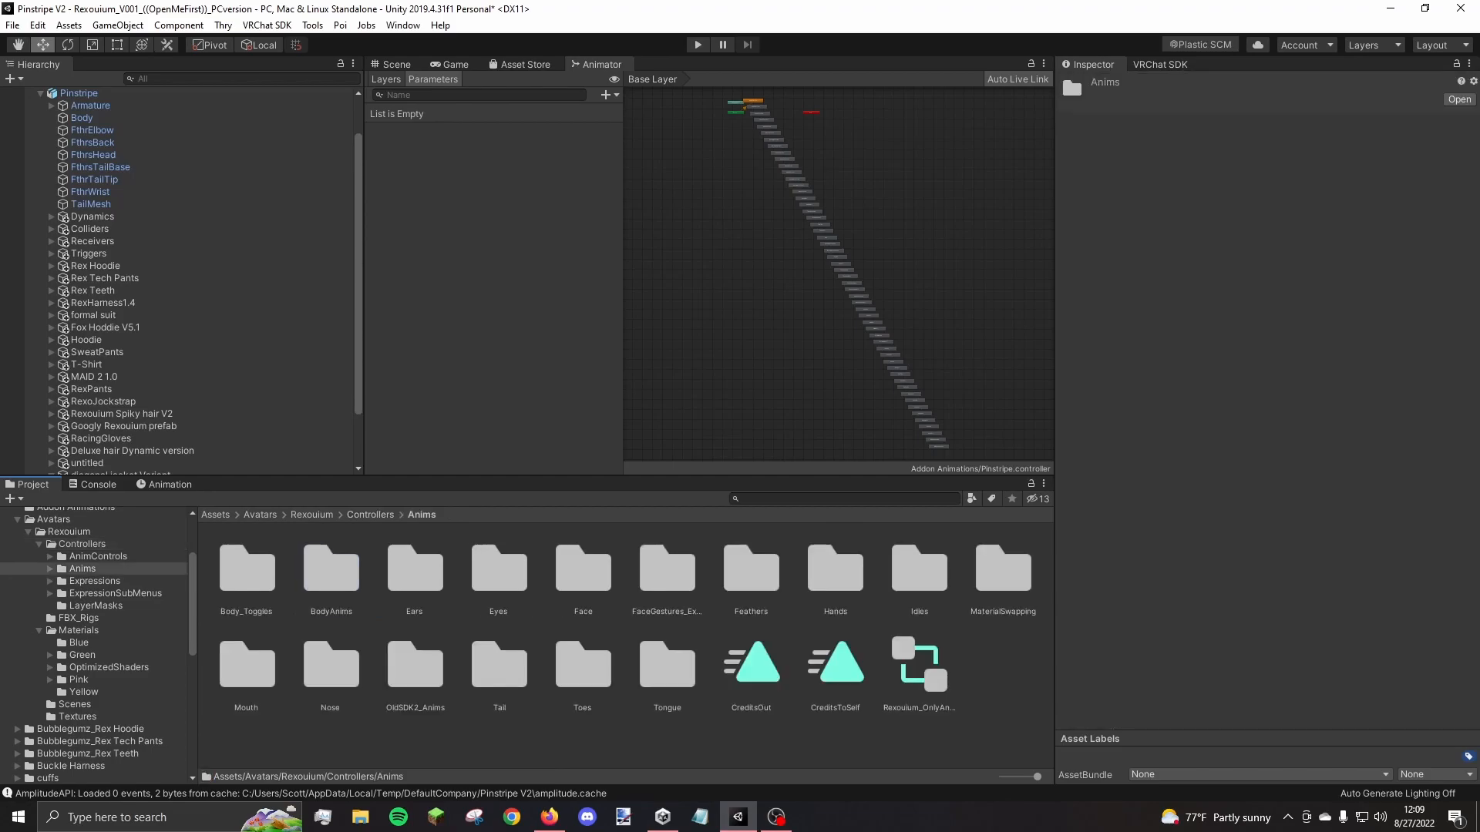
click(370, 515)
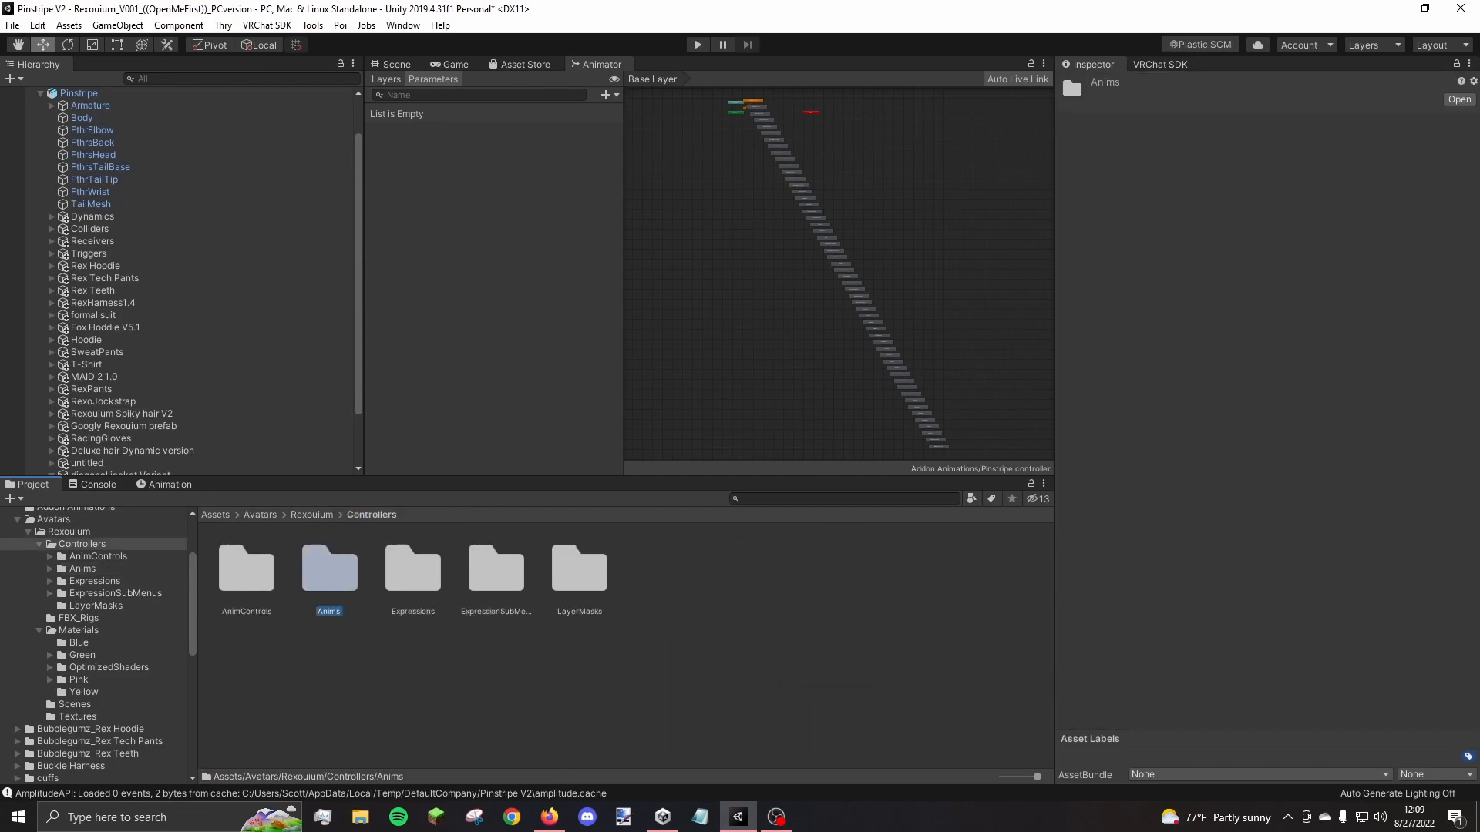
double_click(246, 570)
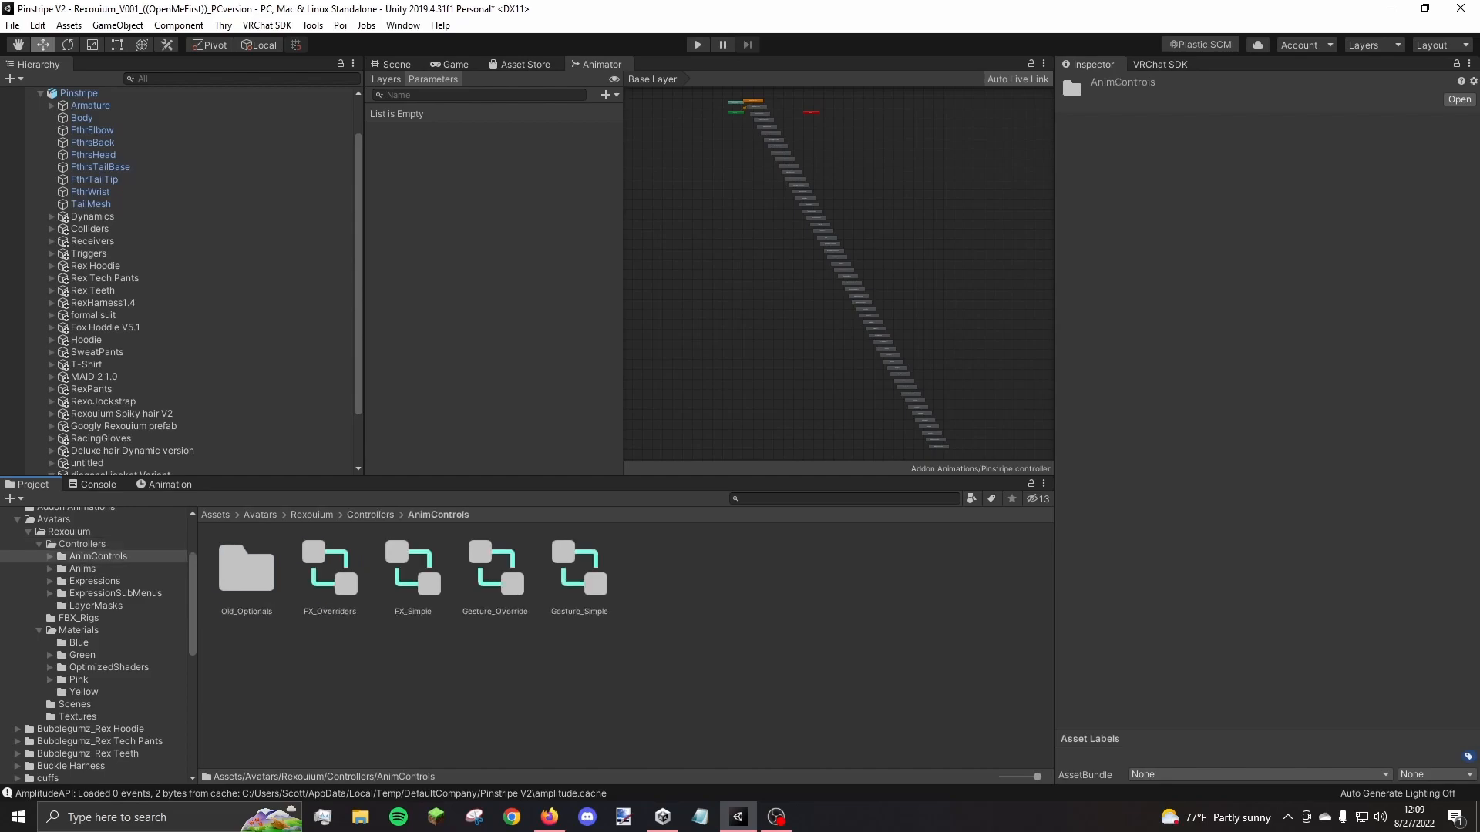
click(330, 570)
scroll(490, 289, down, 5)
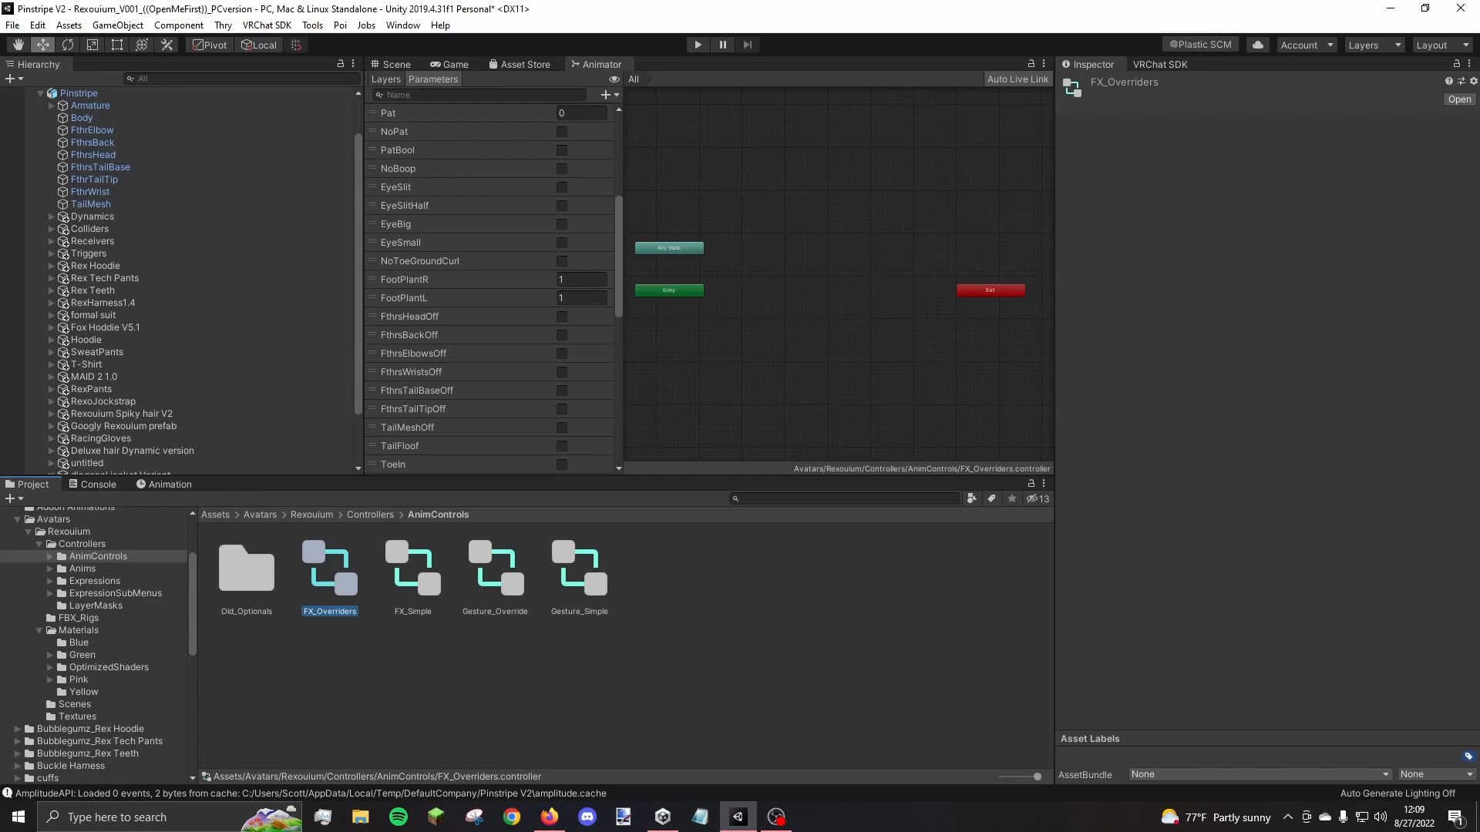
Select the Pinstripe avatar in the scene and locate the expression parameters asset assigned in its avatar descriptor
click(395, 65)
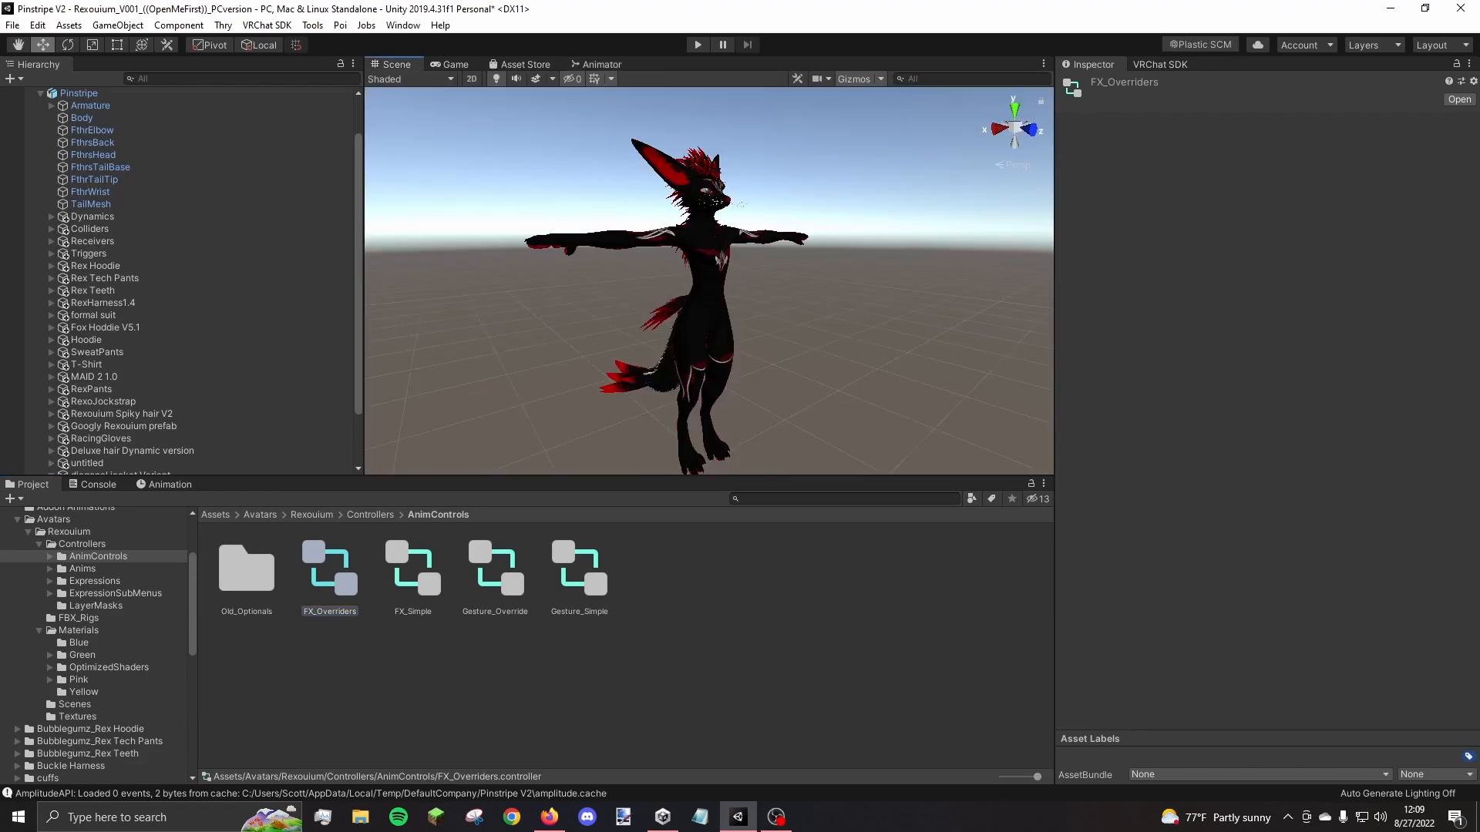
click(711, 258)
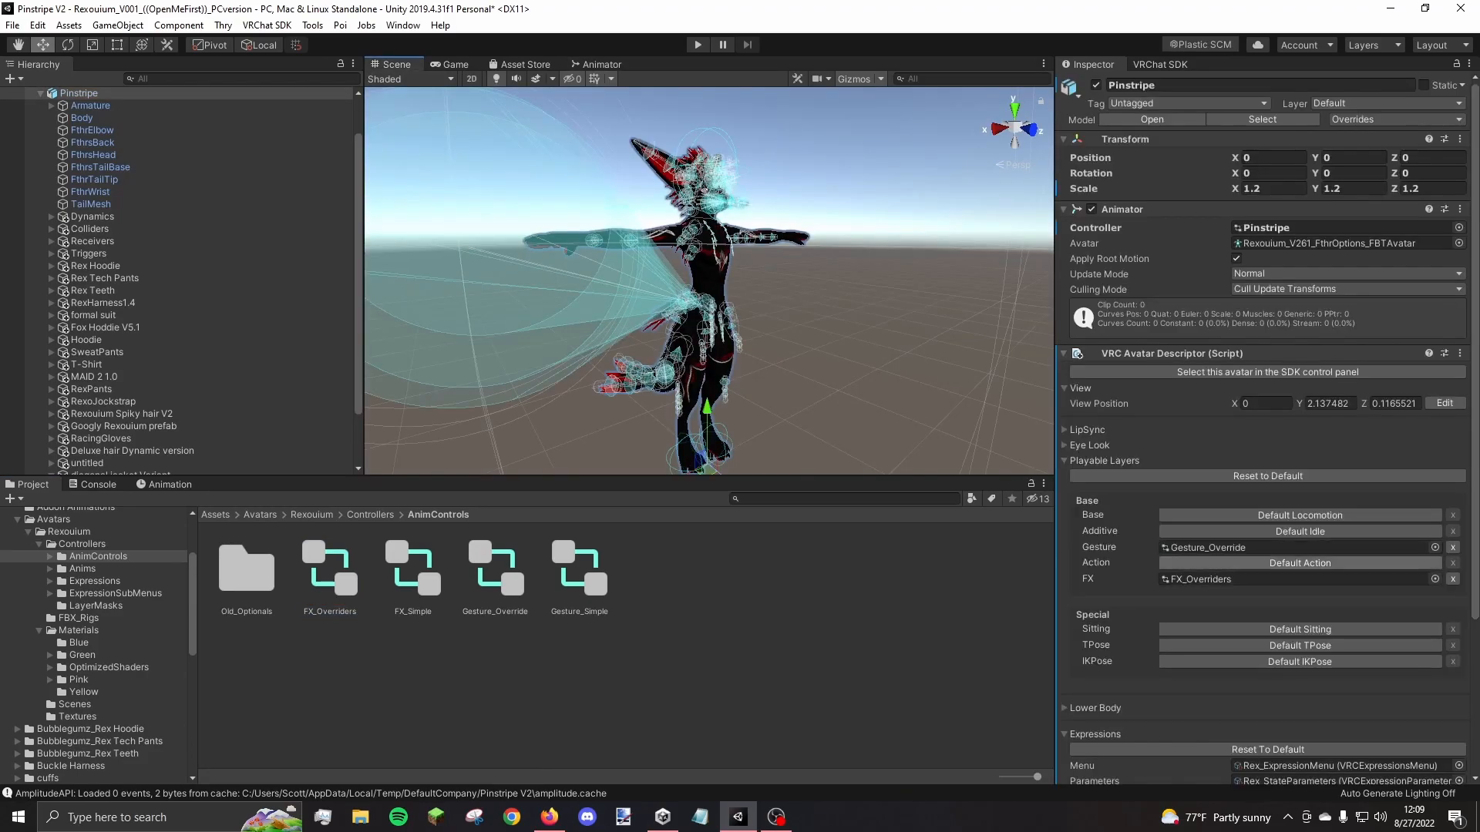
scroll(1264, 601, down, 3)
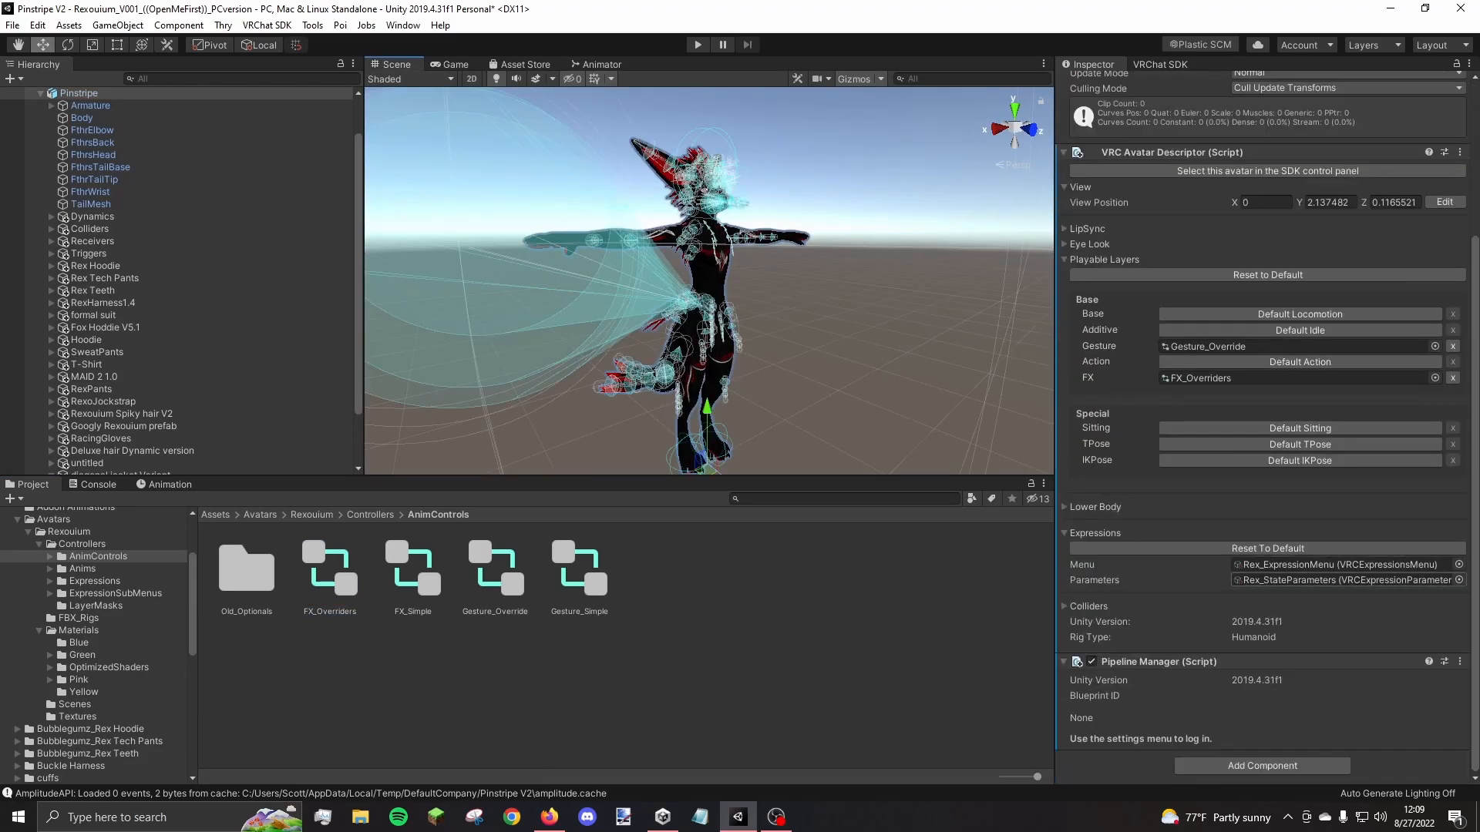
click(1341, 580)
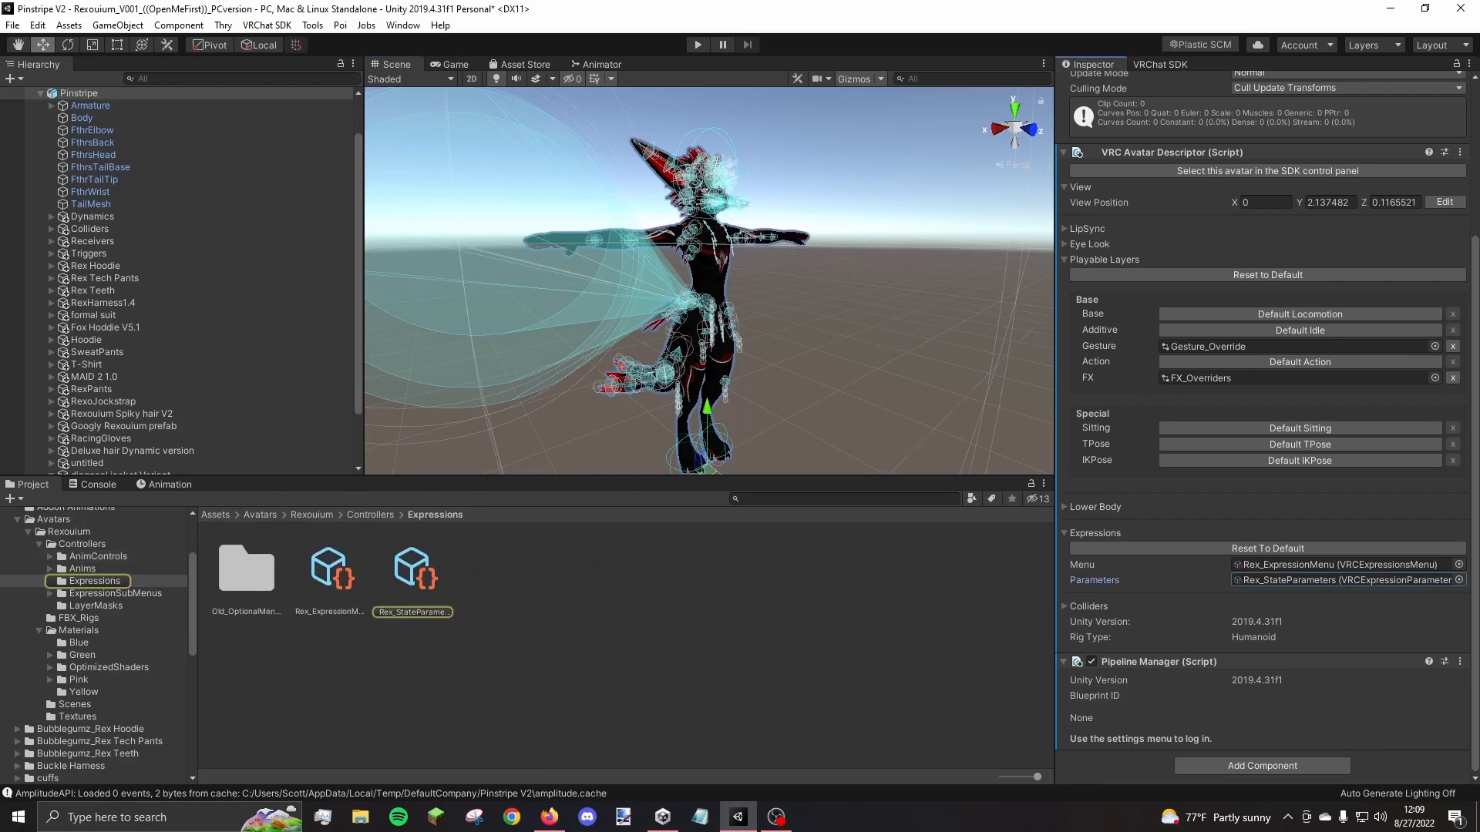
Load the FX_Overriders controller from the AnimControls folder back into the Animator
click(597, 64)
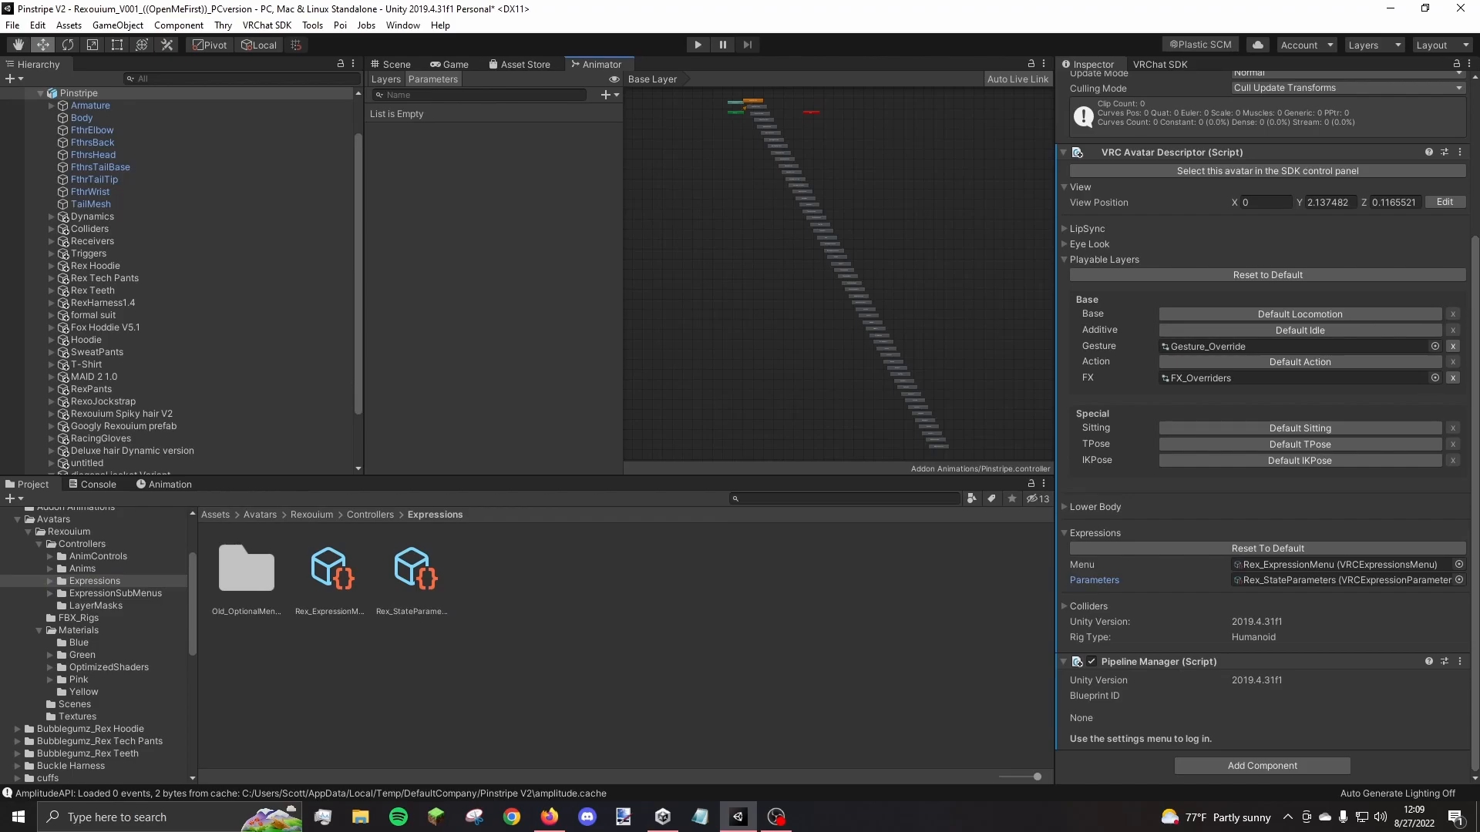
click(370, 515)
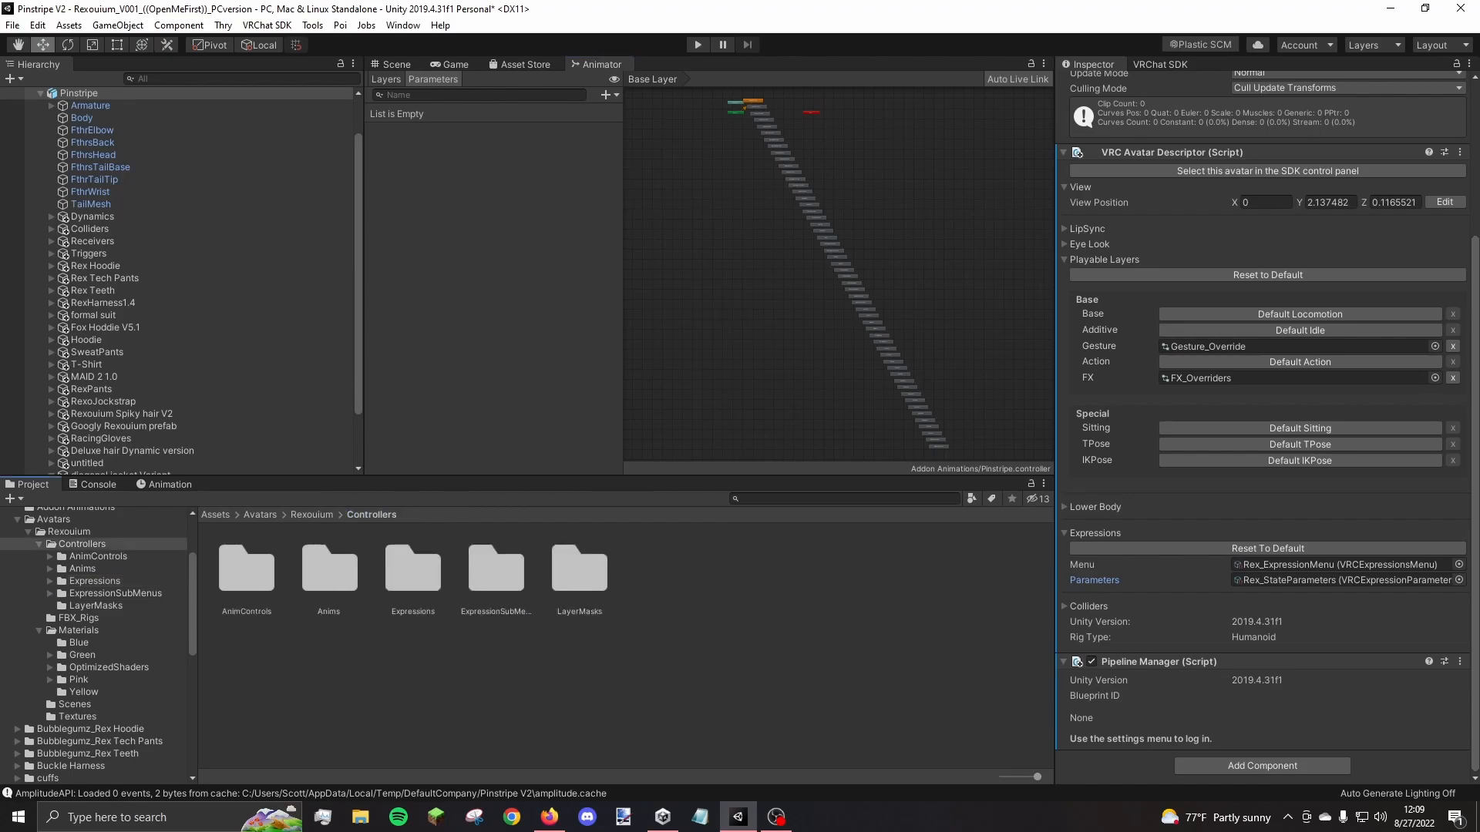
double_click(247, 571)
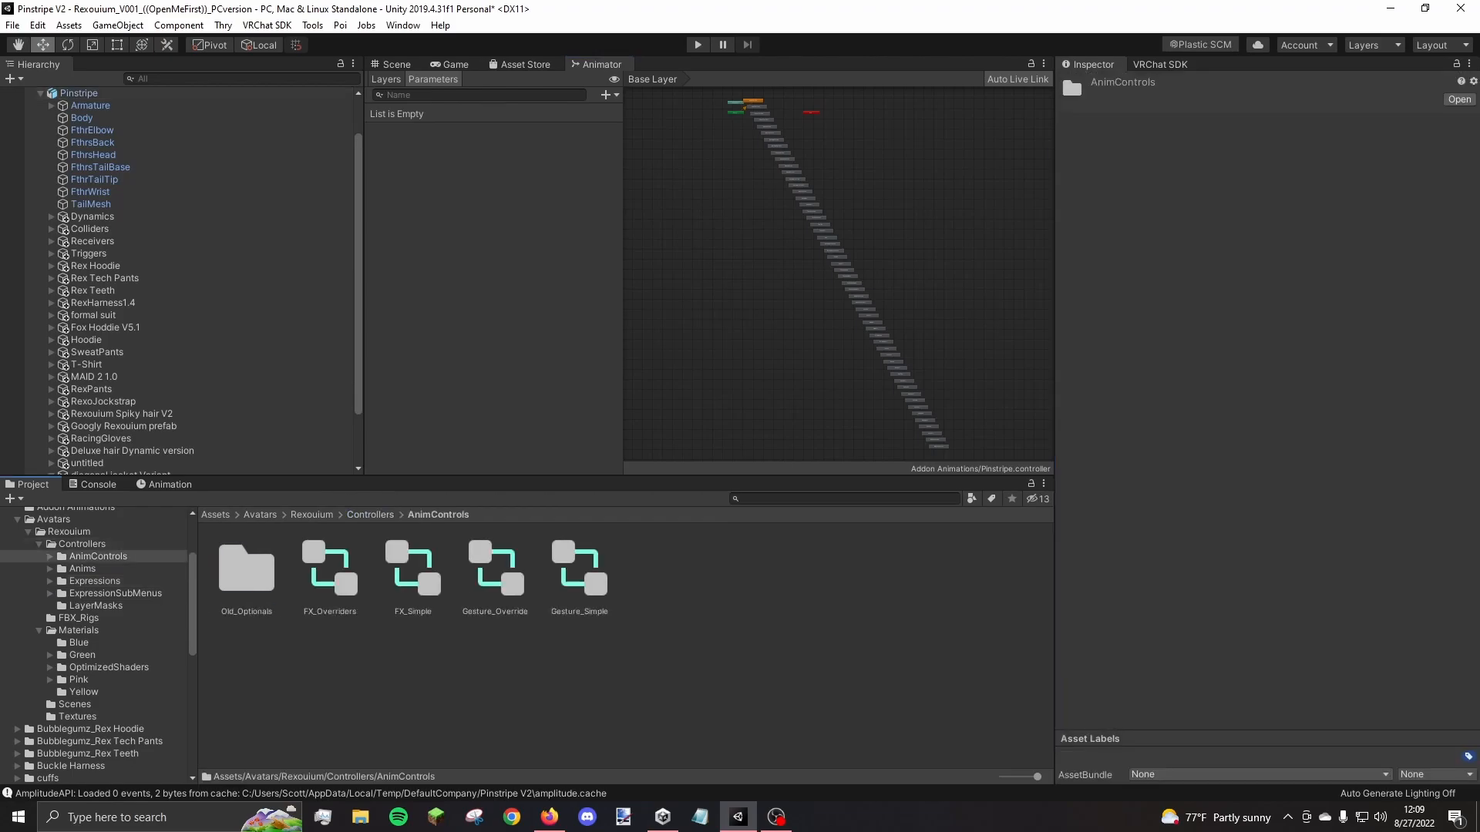
click(330, 571)
Open the Rex_StateParameters asset from the Expressions folder and compare its parameter list with the FX_Overriders controller's parameters
click(370, 514)
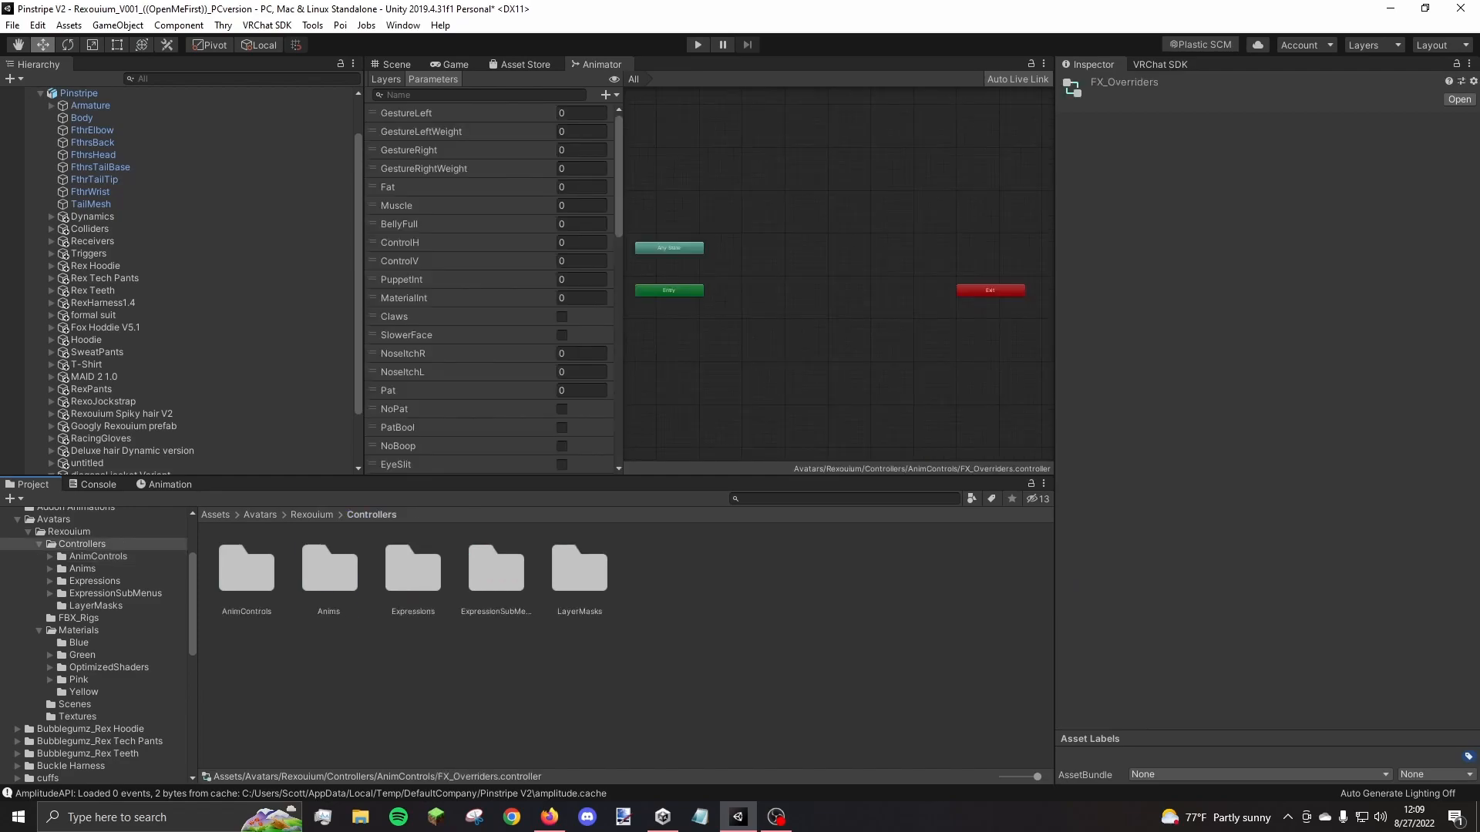
click(330, 570)
double_click(413, 570)
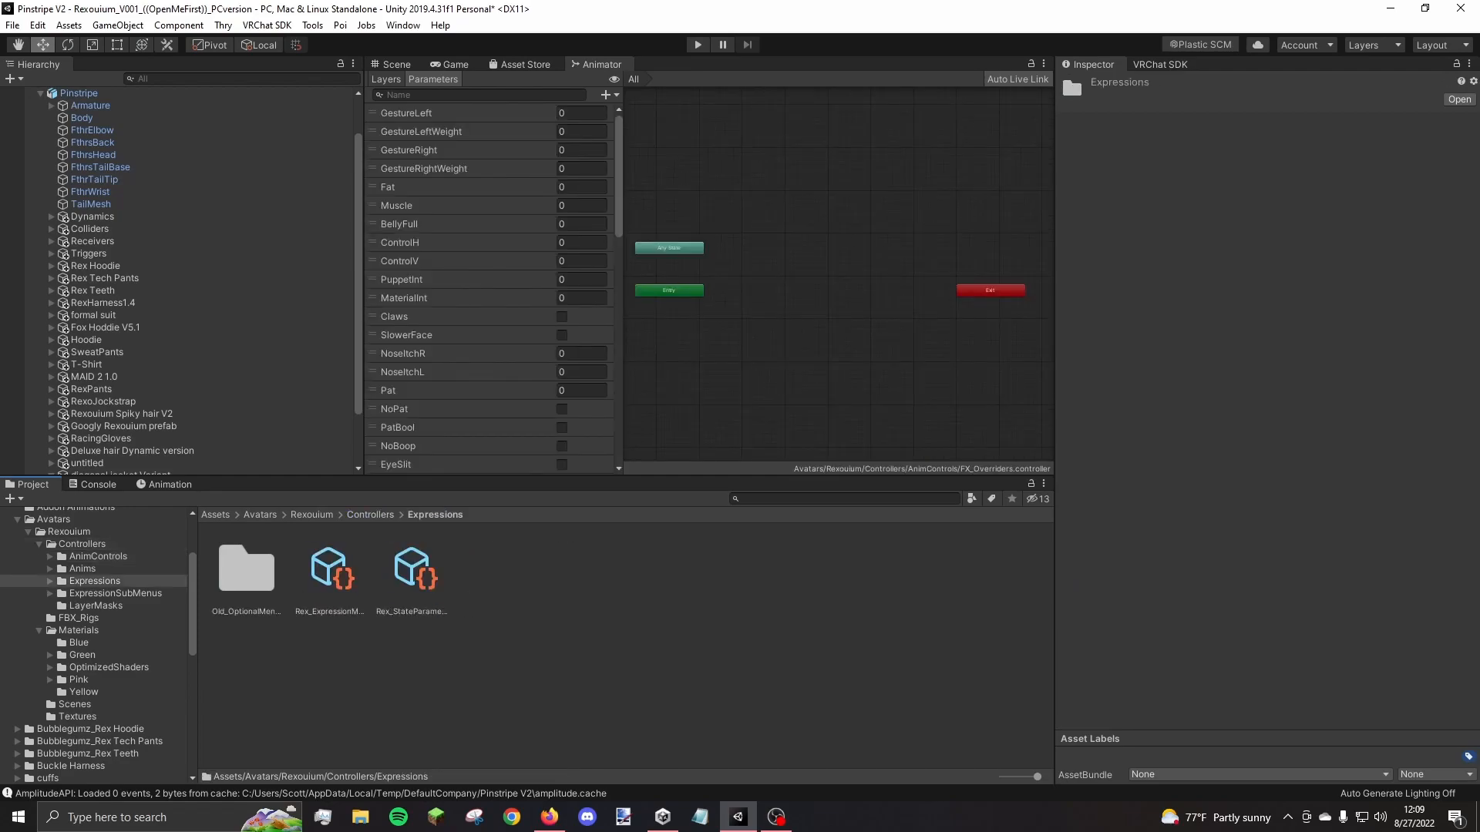
click(414, 570)
scroll(562, 381, down, 13)
scroll(561, 381, up, 13)
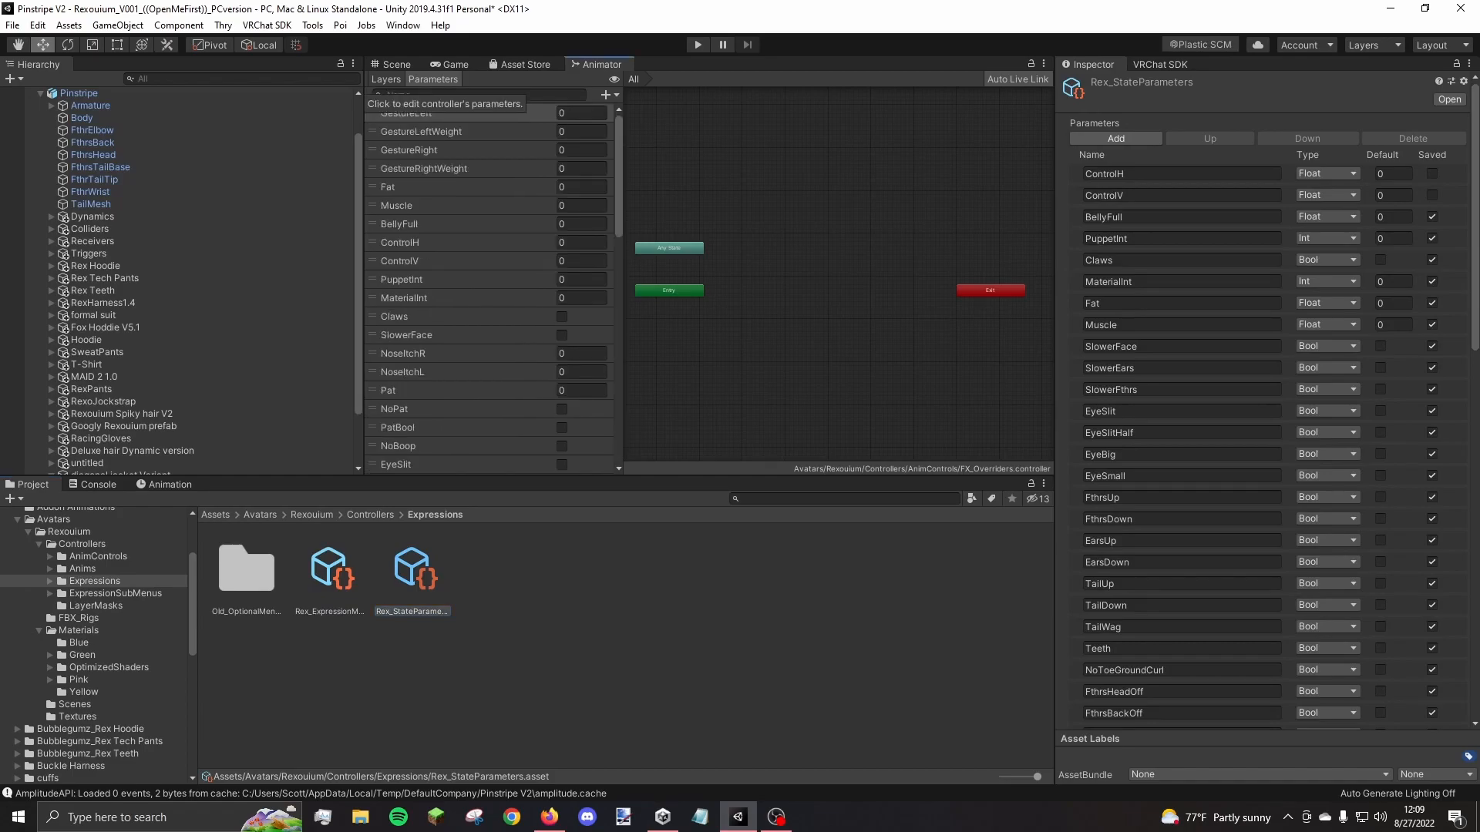
scroll(490, 285, down, 13)
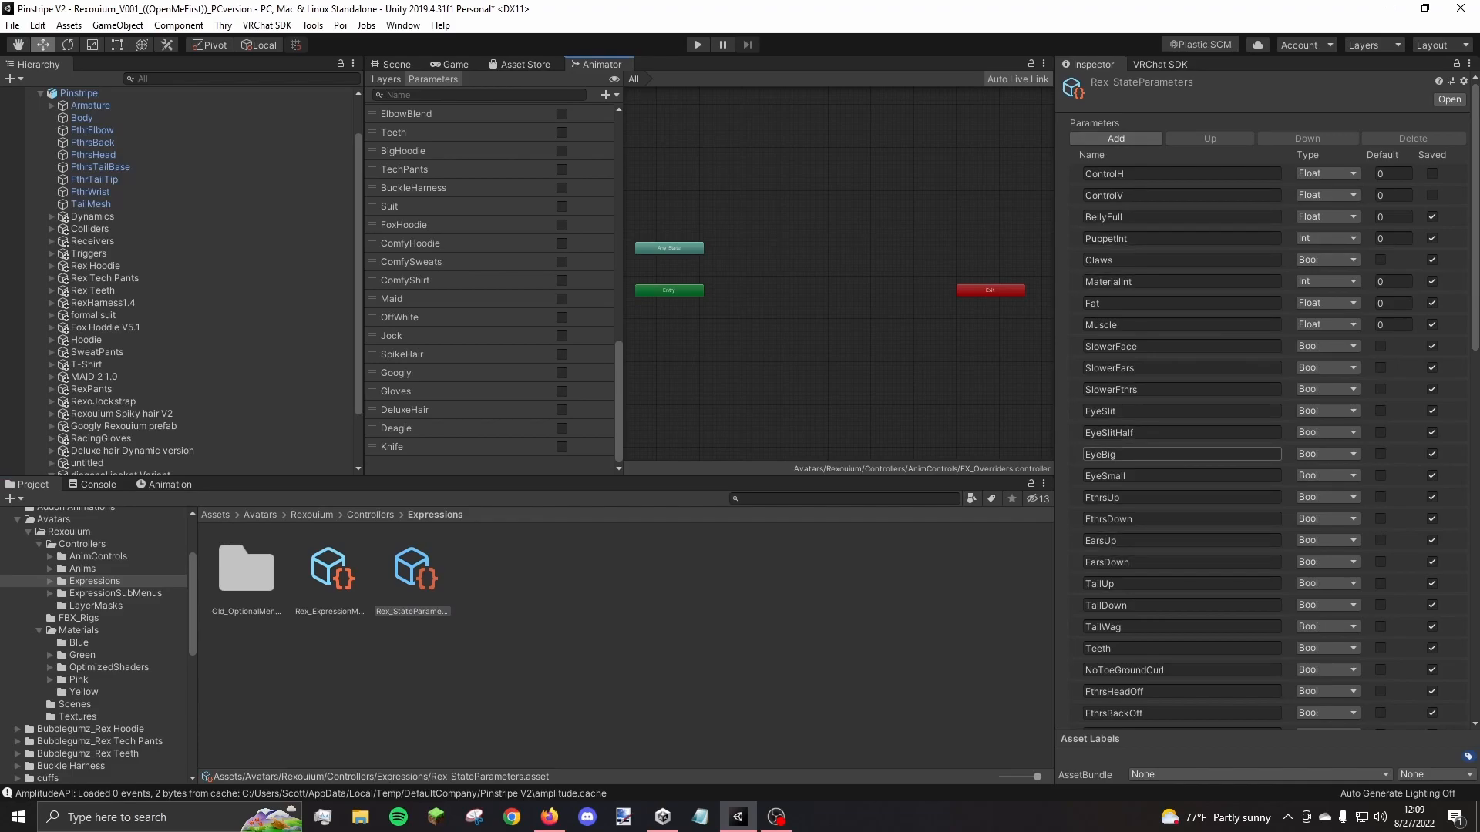
scroll(1179, 432, down, 20)
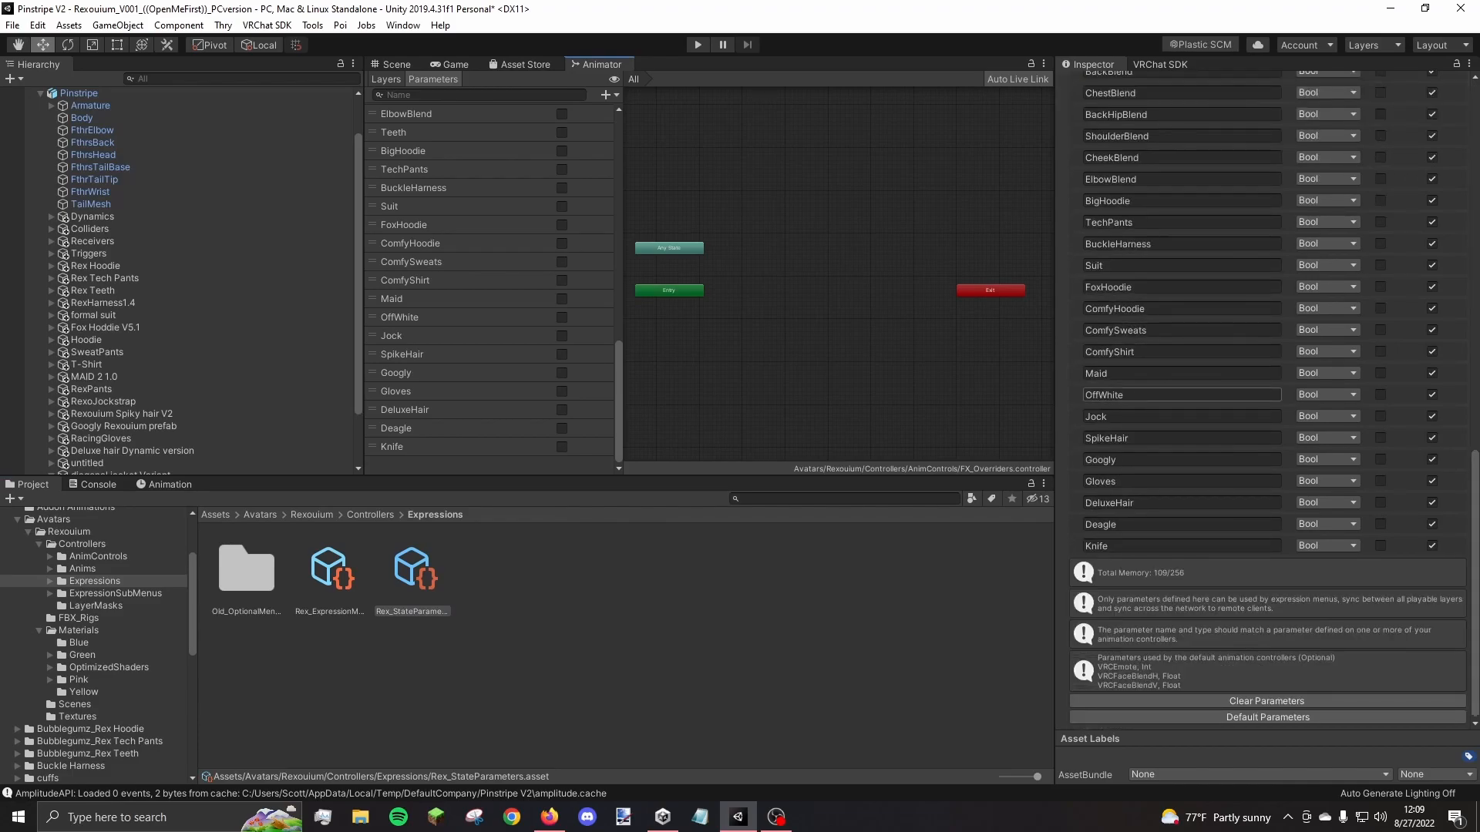
Add a Bool parameter named Diagonal to the Rex_StateParameters asset and copy its name
scroll(1181, 394, up, 20)
click(1116, 138)
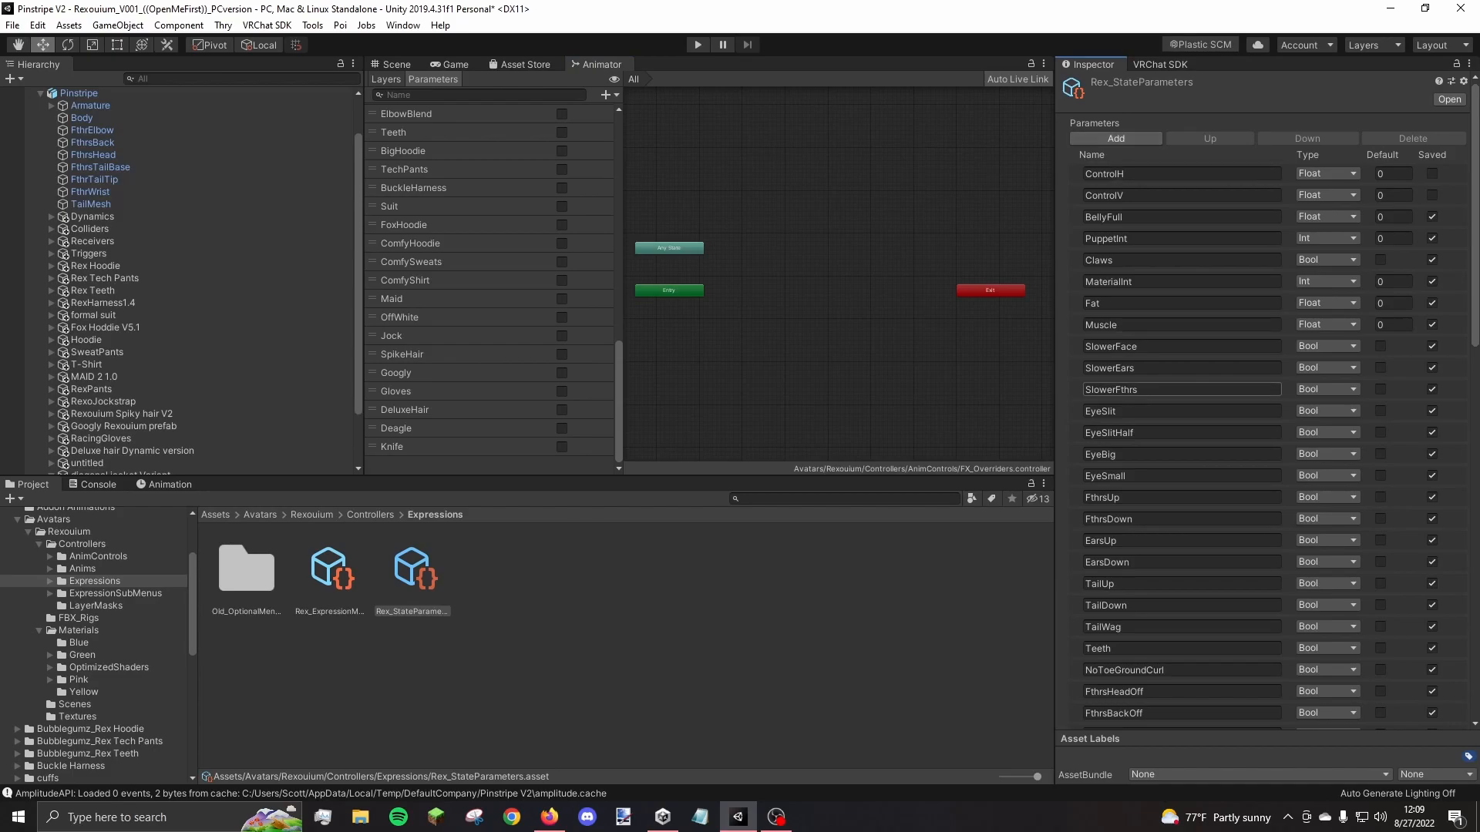
scroll(1179, 389, down, 20)
click(1179, 545)
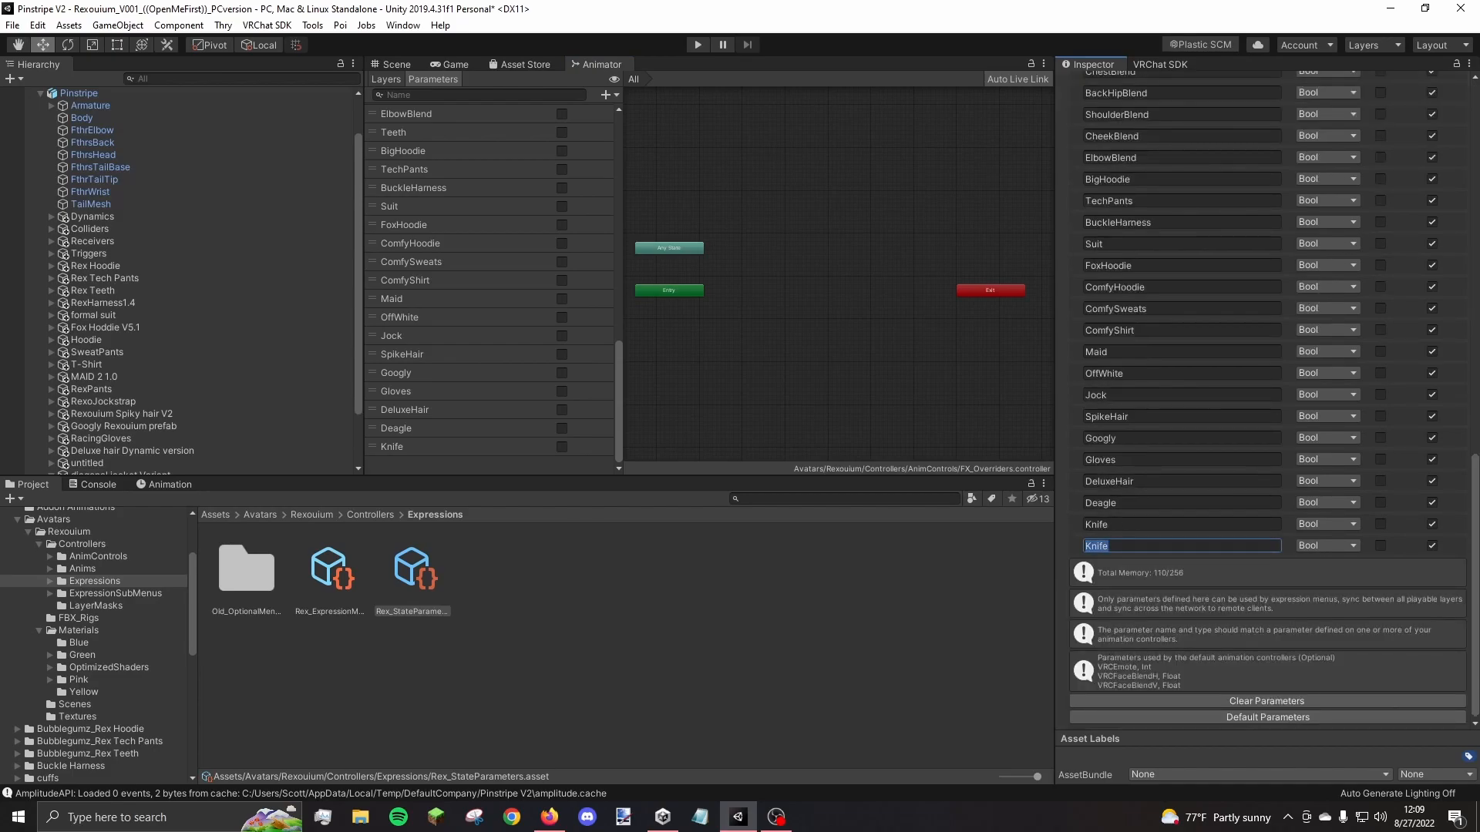
text(Diagonal)
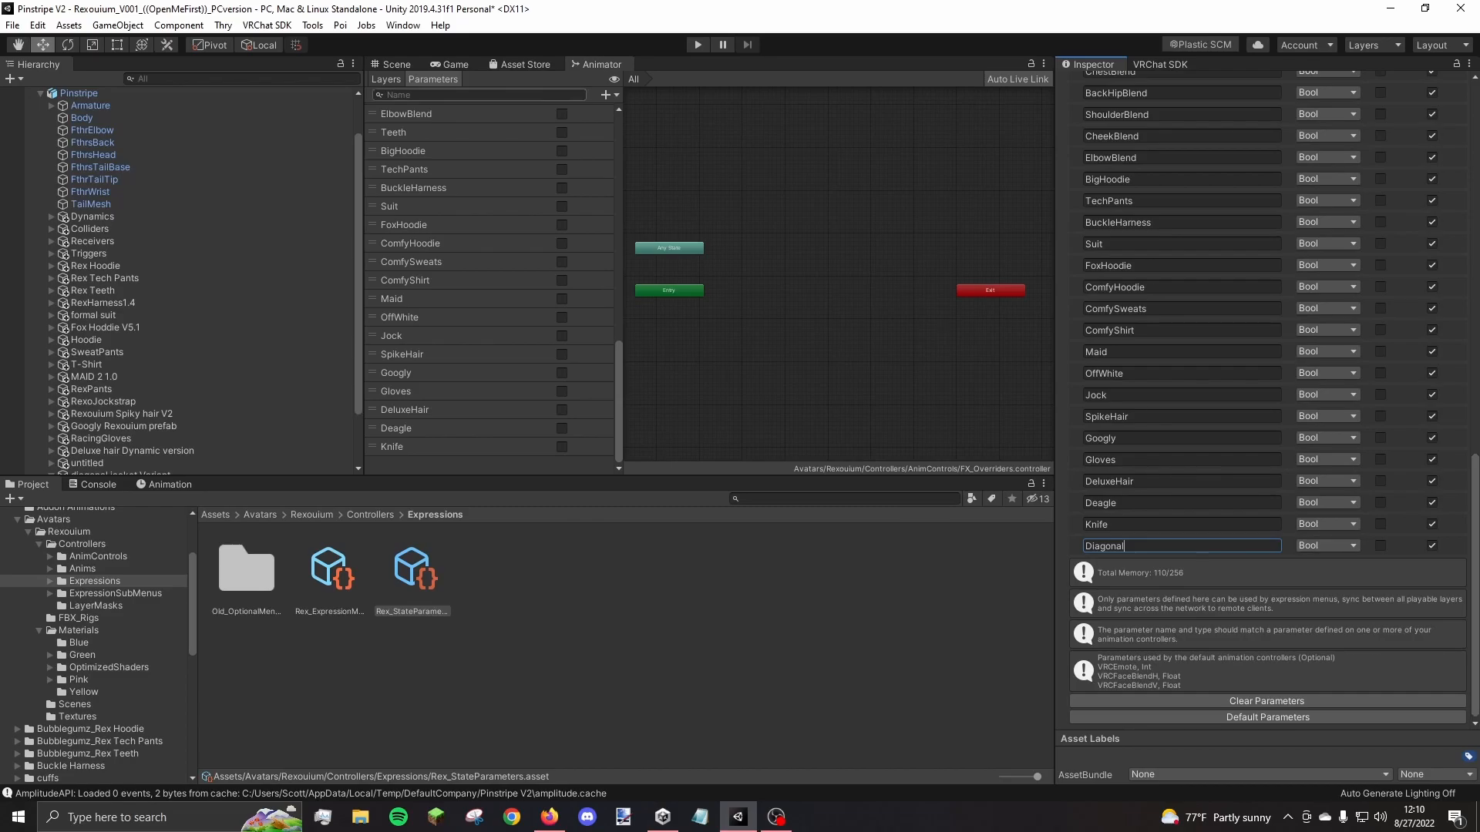
key(ctrl+a)
key(ctrl+c)
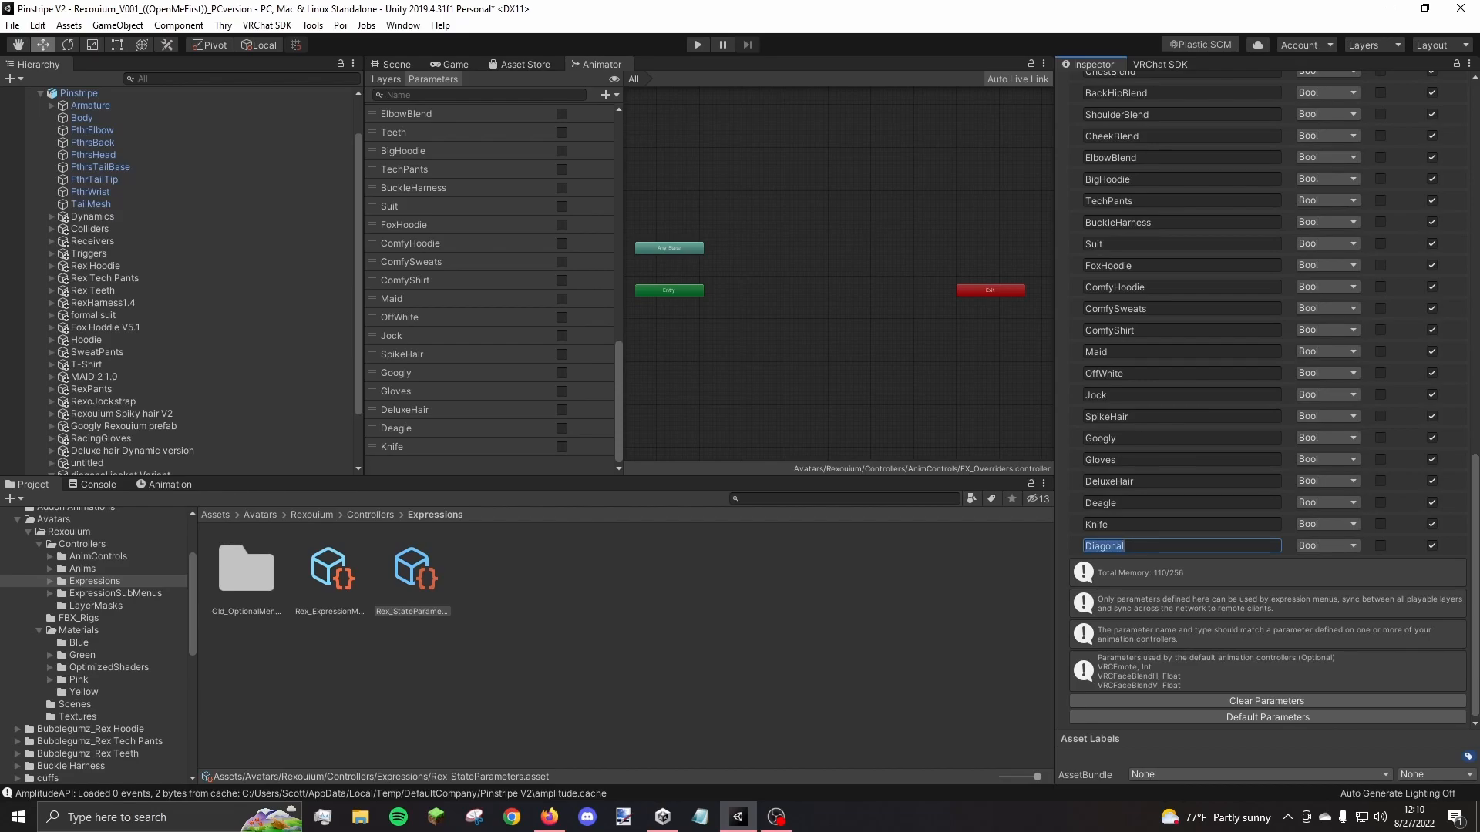
Add a Bool parameter to the FX_Overriders controller and name it Diagonal using the copied name
click(605, 94)
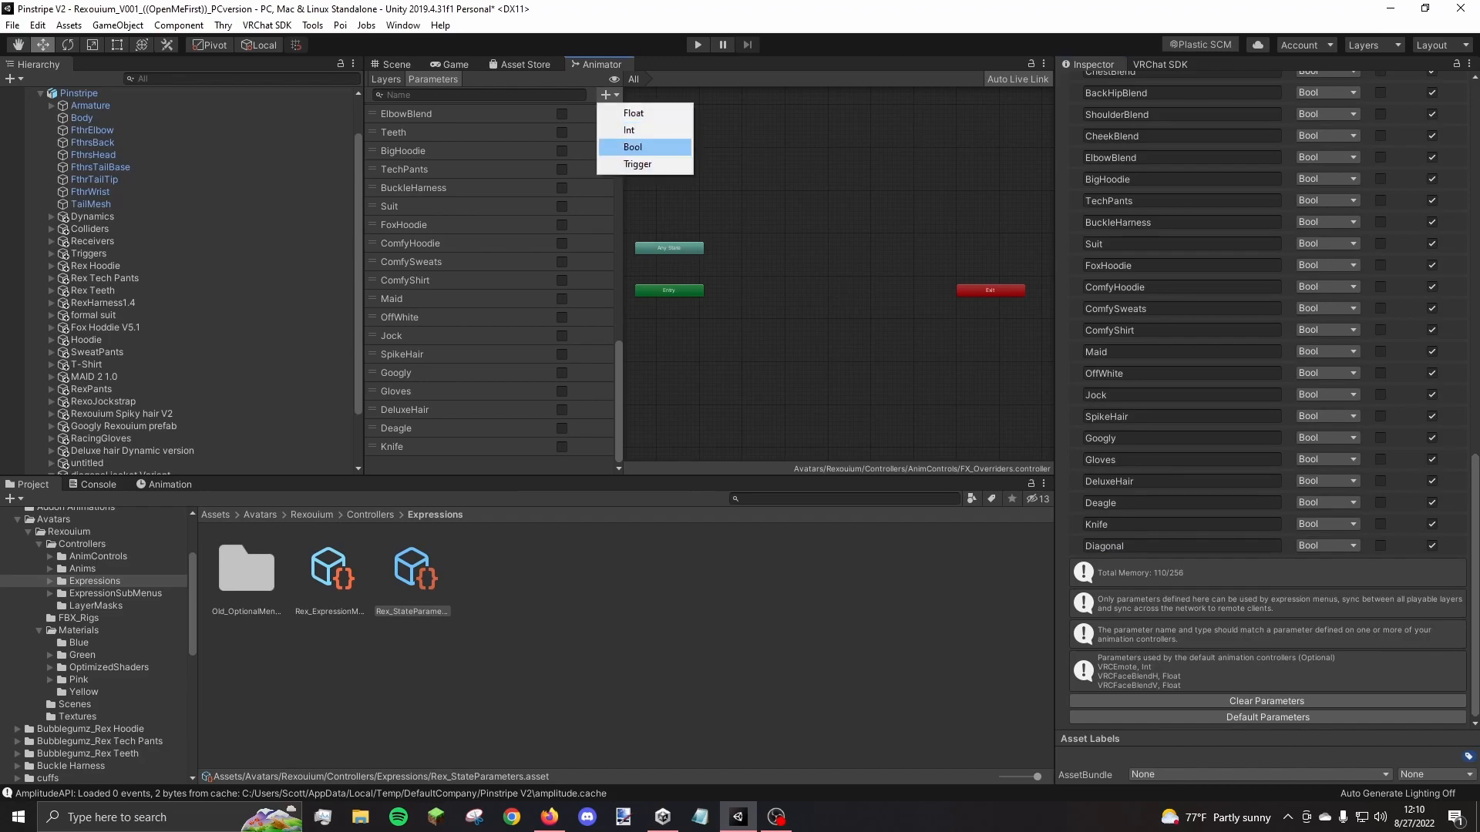
click(633, 147)
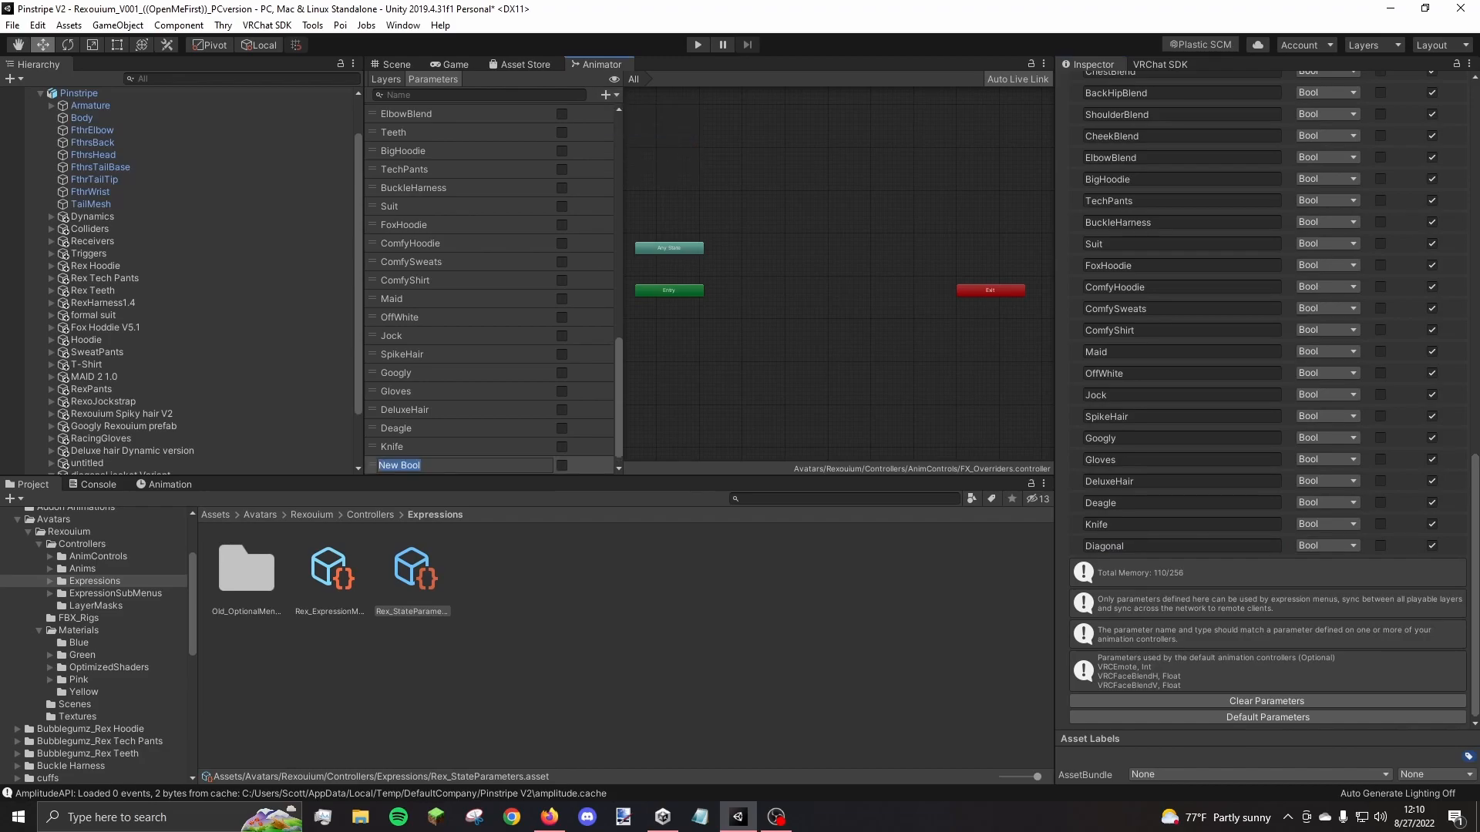
key(ctrl+v)
key(Return)
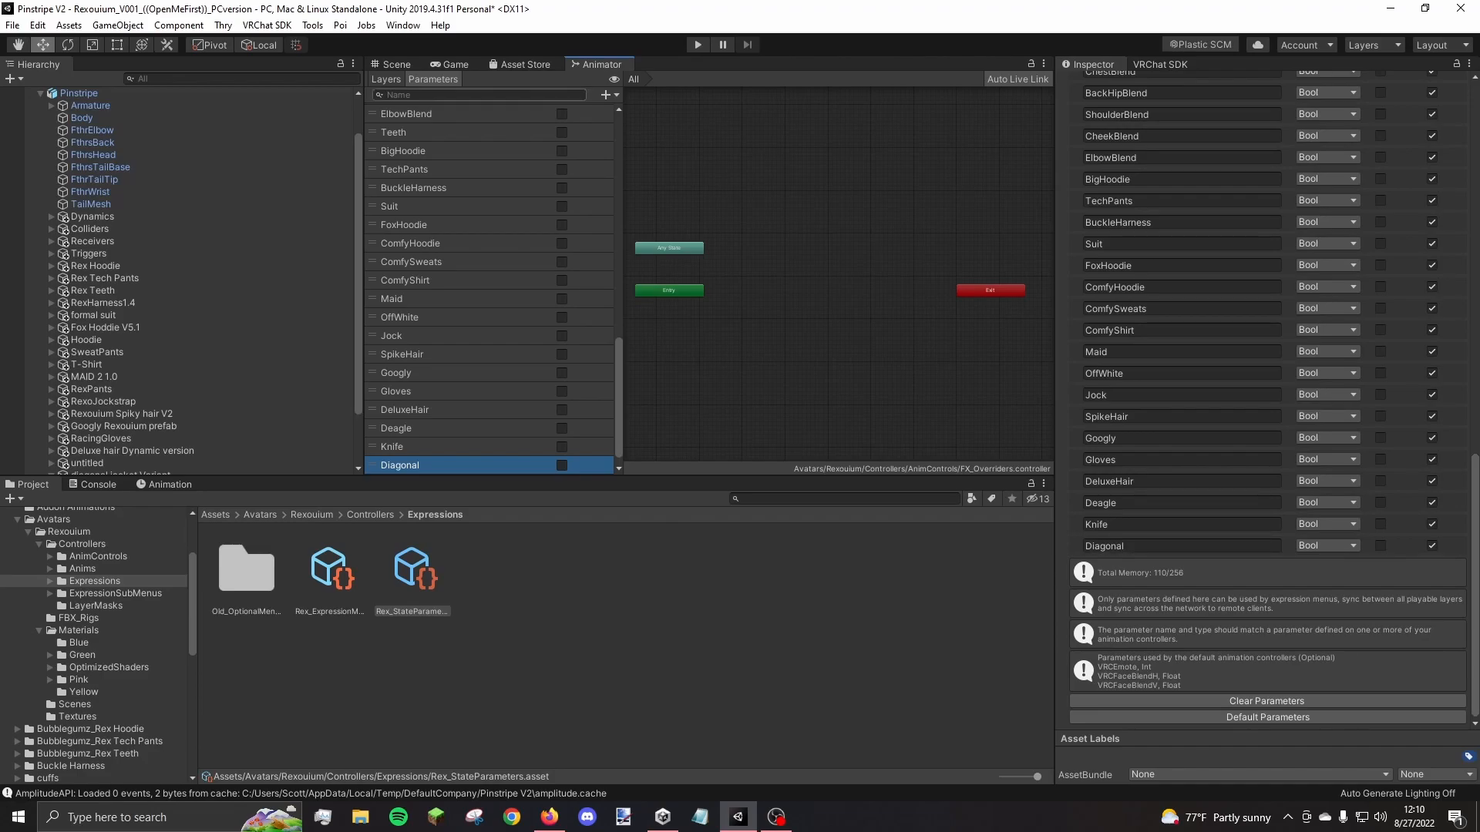
Add a new layer named Diagonal to the FX_Overriders controller
click(386, 79)
scroll(488, 289, down, 8)
scroll(488, 289, down, 10)
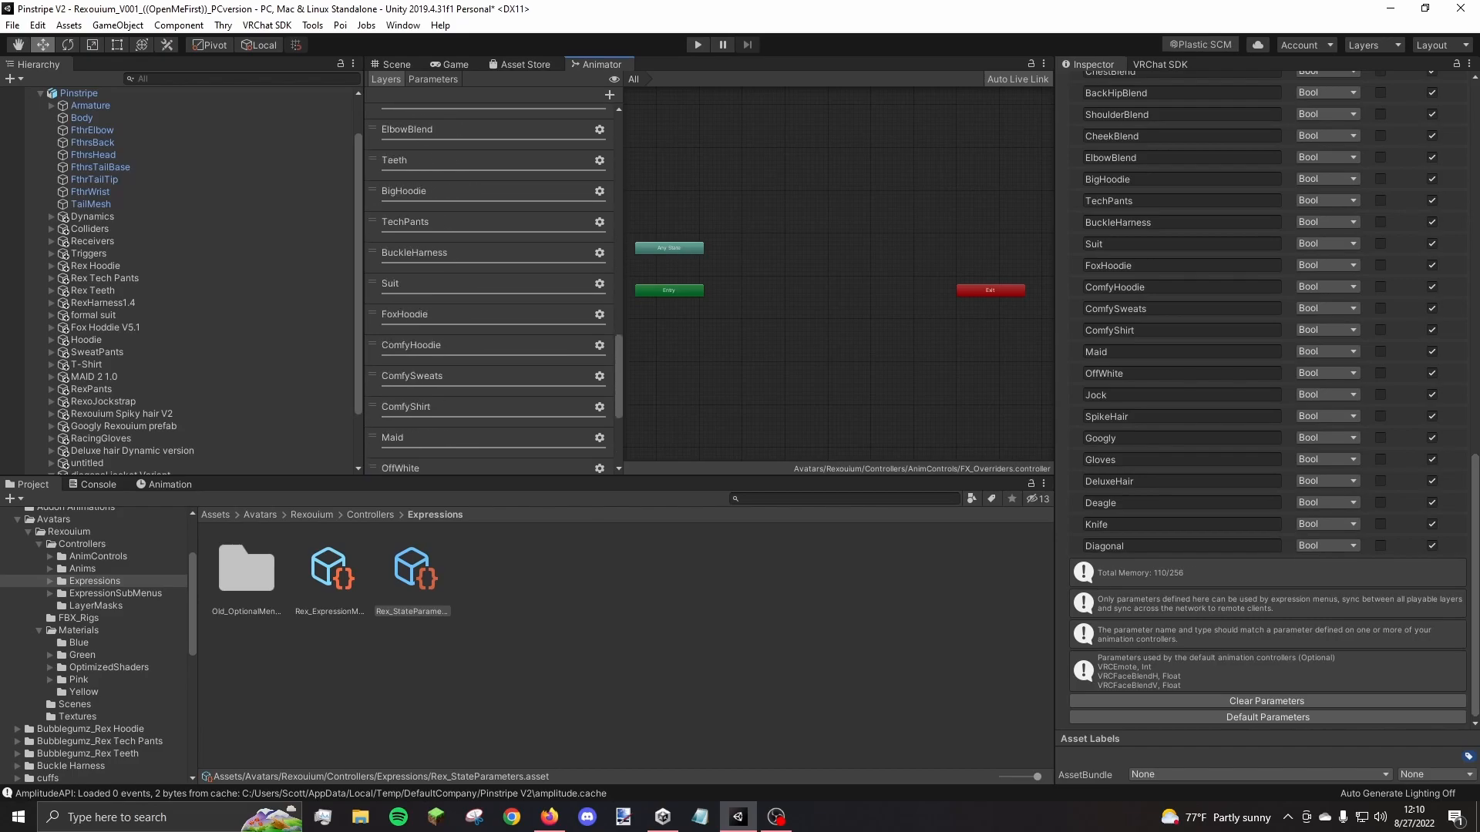
click(610, 95)
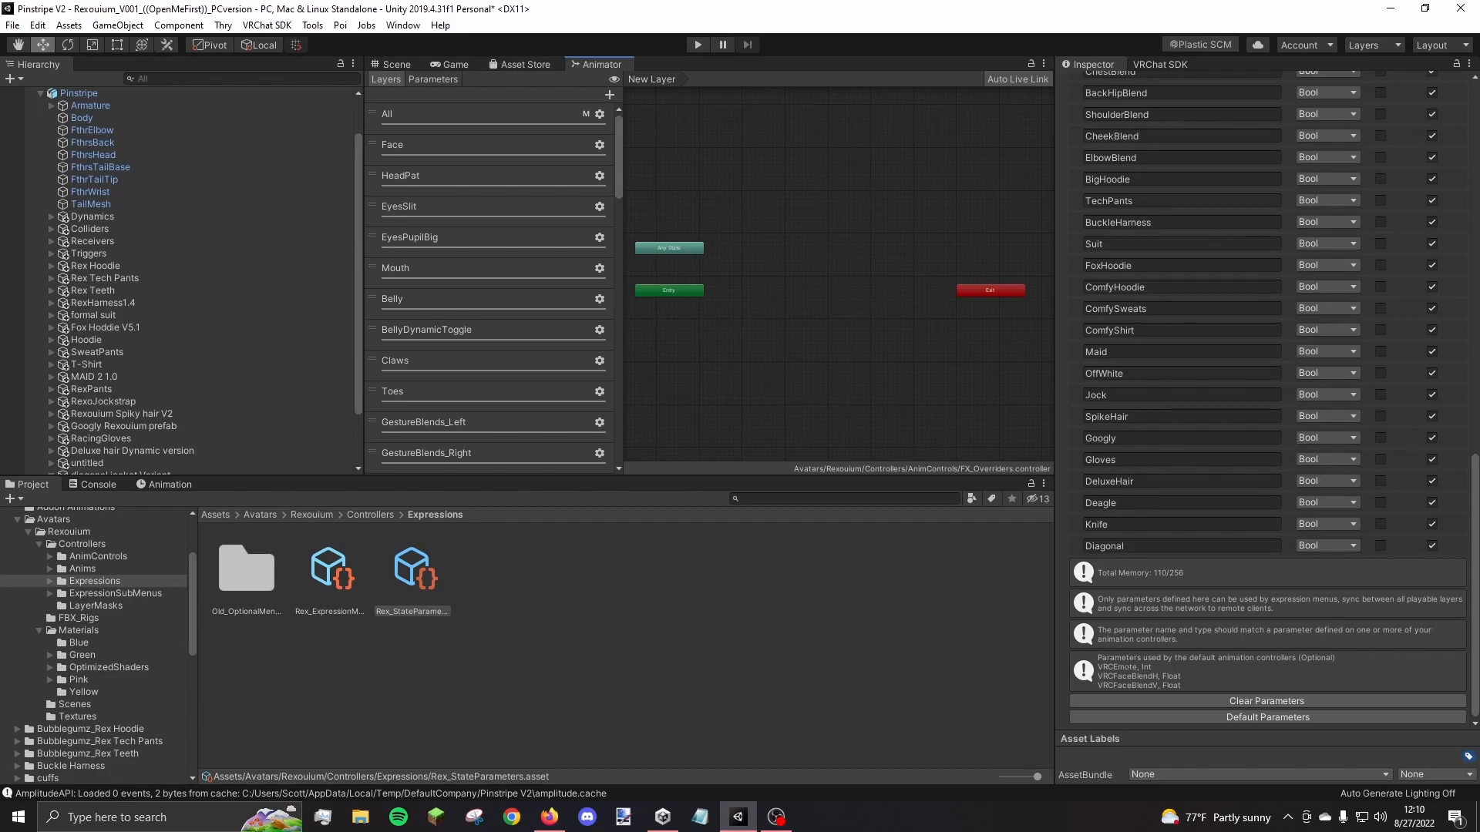
key(Return)
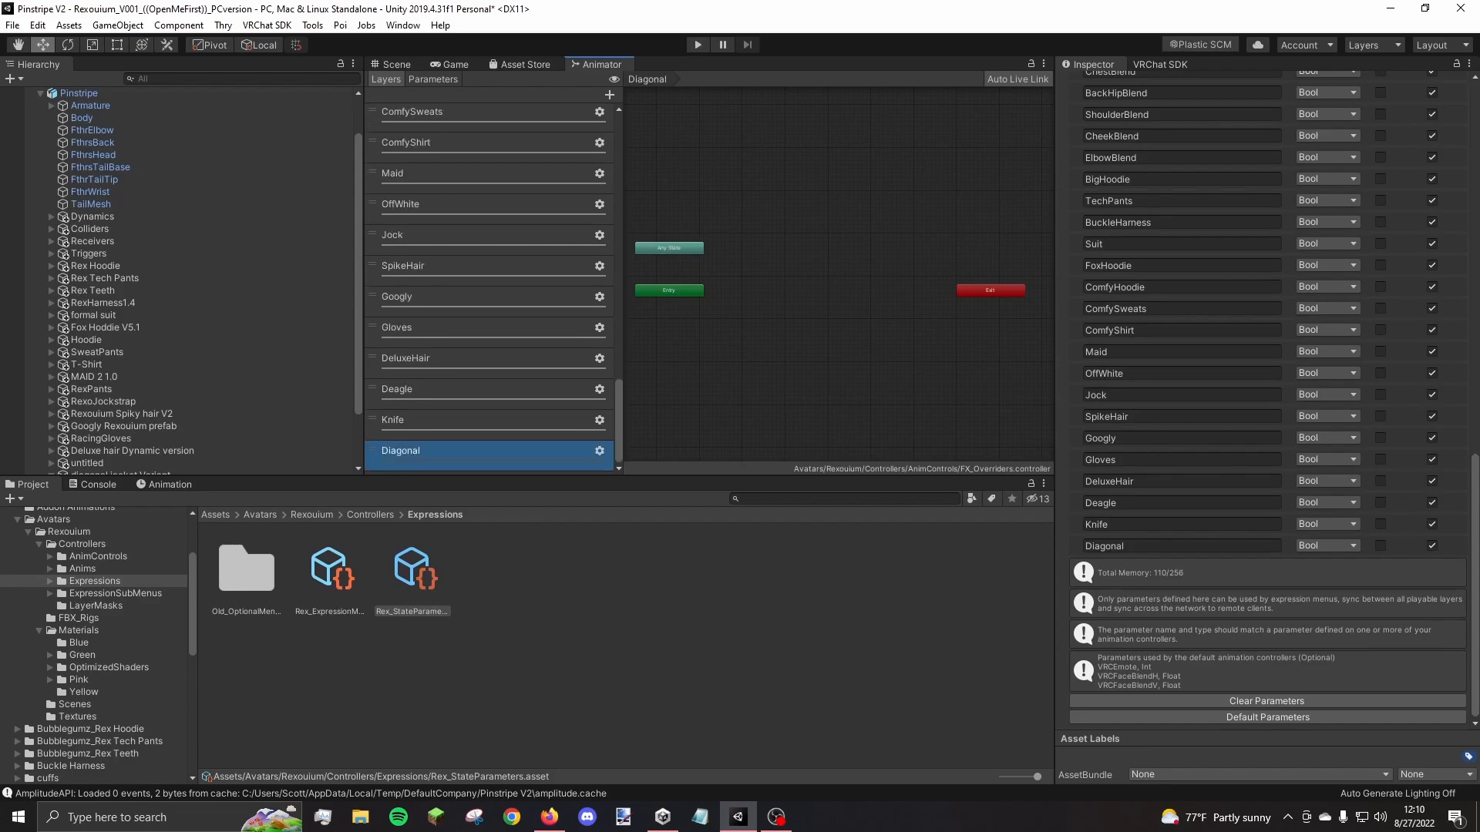
Set the Diagonal layer's weight to 1 and select that layer
click(599, 451)
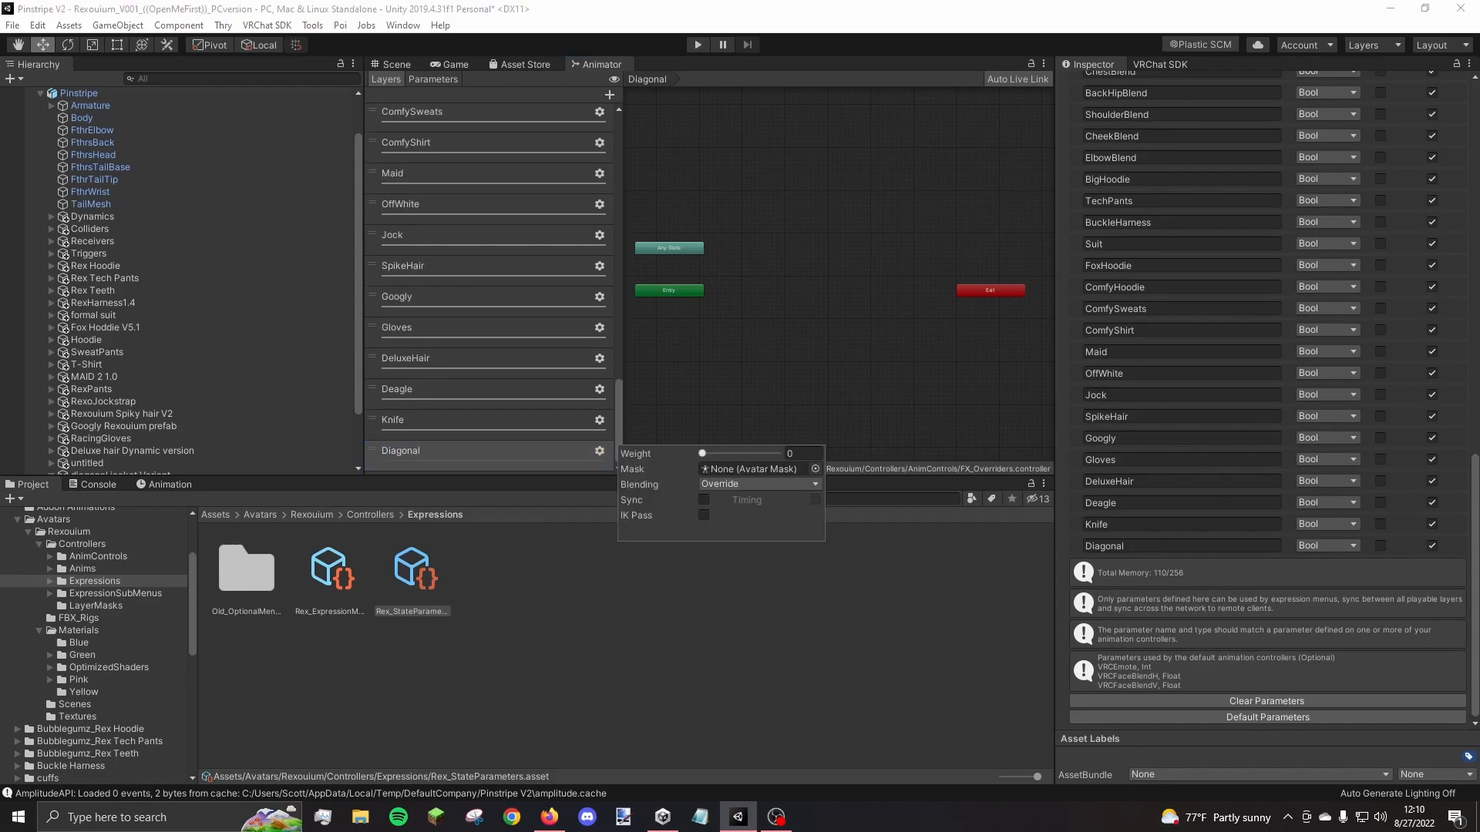
drag(702, 454, 779, 454)
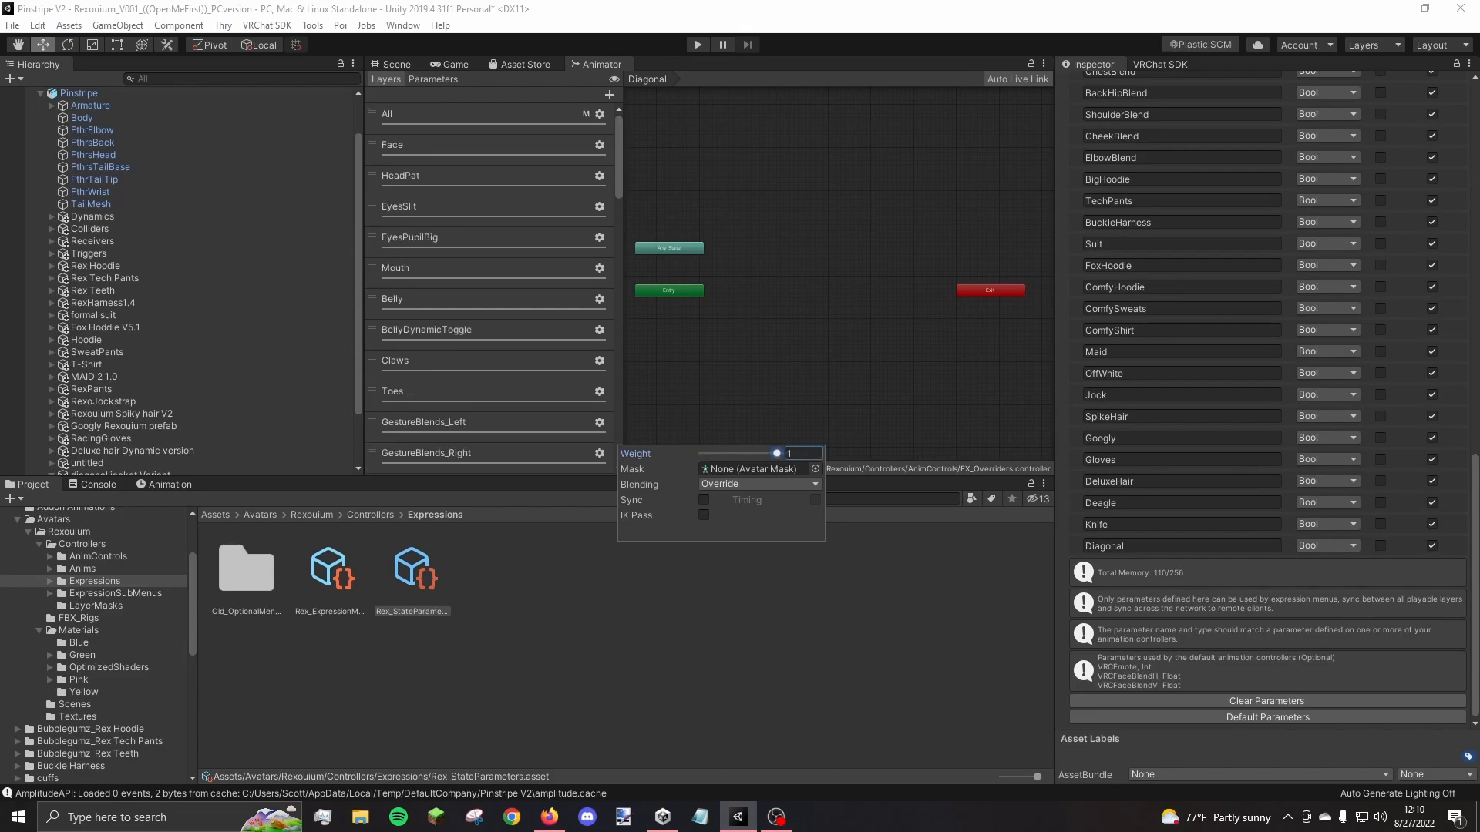
click(760, 386)
scroll(509, 354, down, 20)
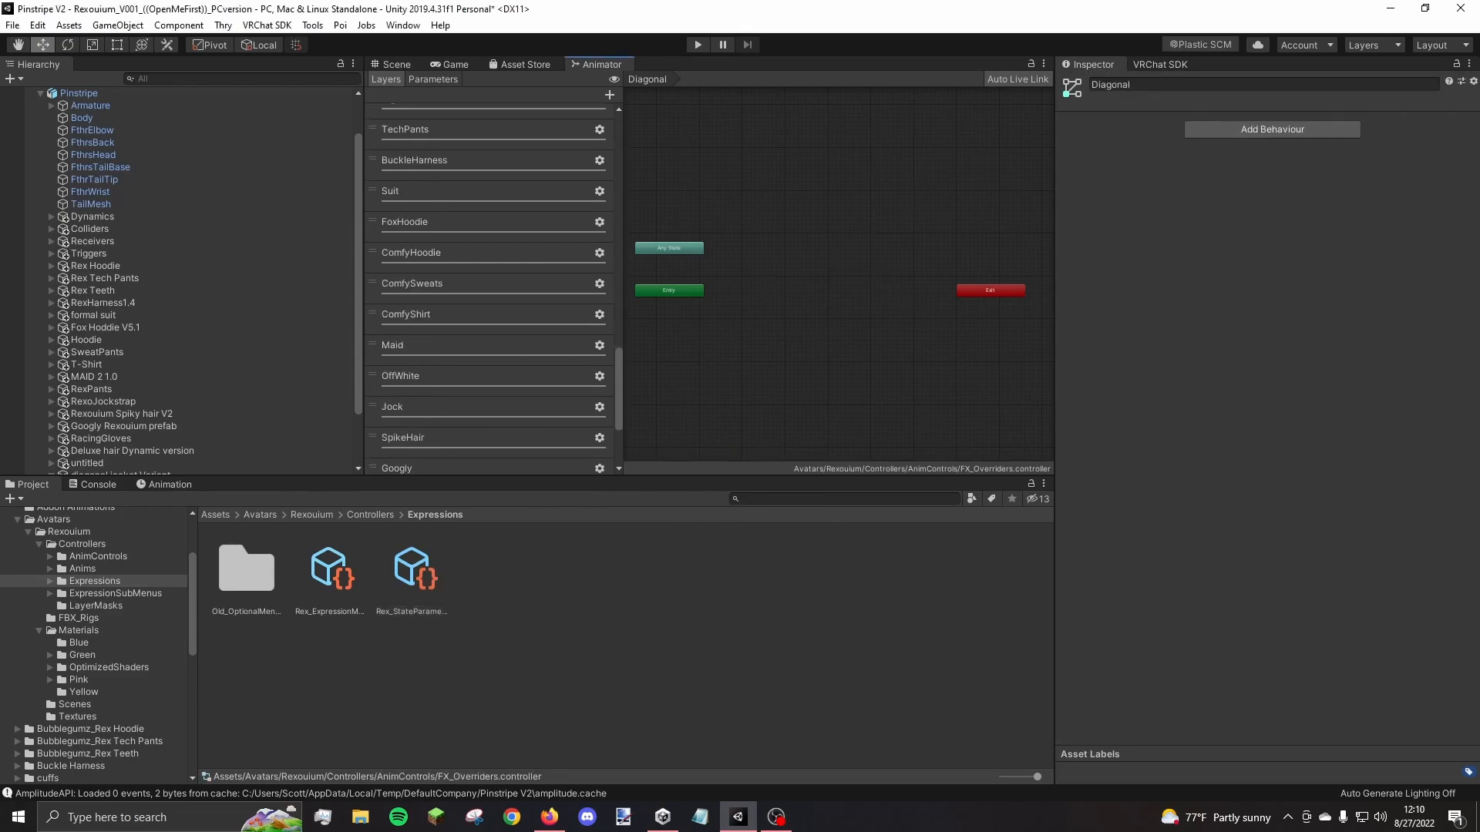
click(489, 453)
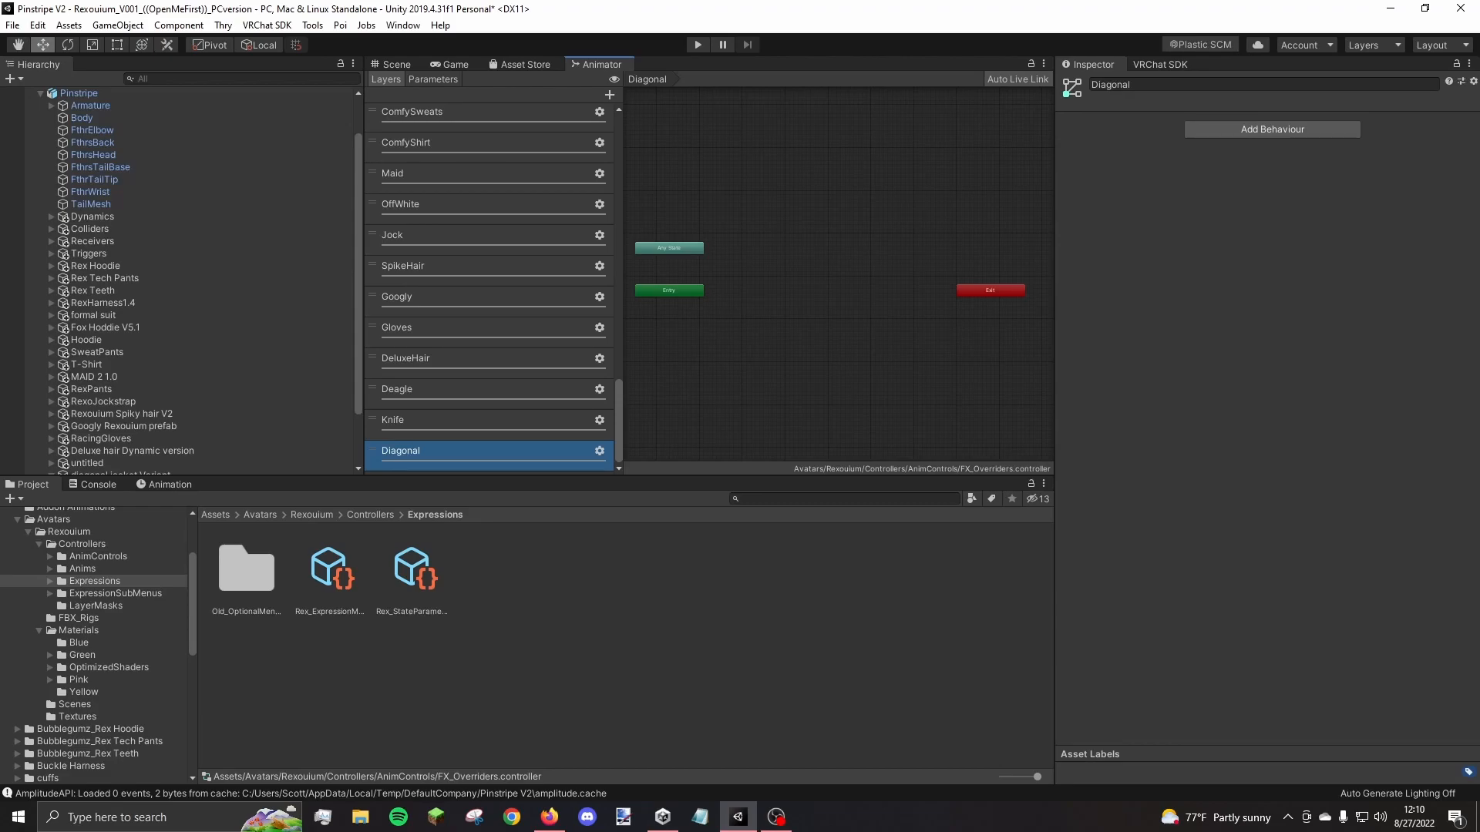
Lock the Animator on the FX_Overriders controller's Diagonal layer and browse the Addon Animations folder for the diagonal jacket clips
scroll(806, 299, down, 6)
scroll(802, 304, up, 3)
middle_drag(801, 304, 859, 265)
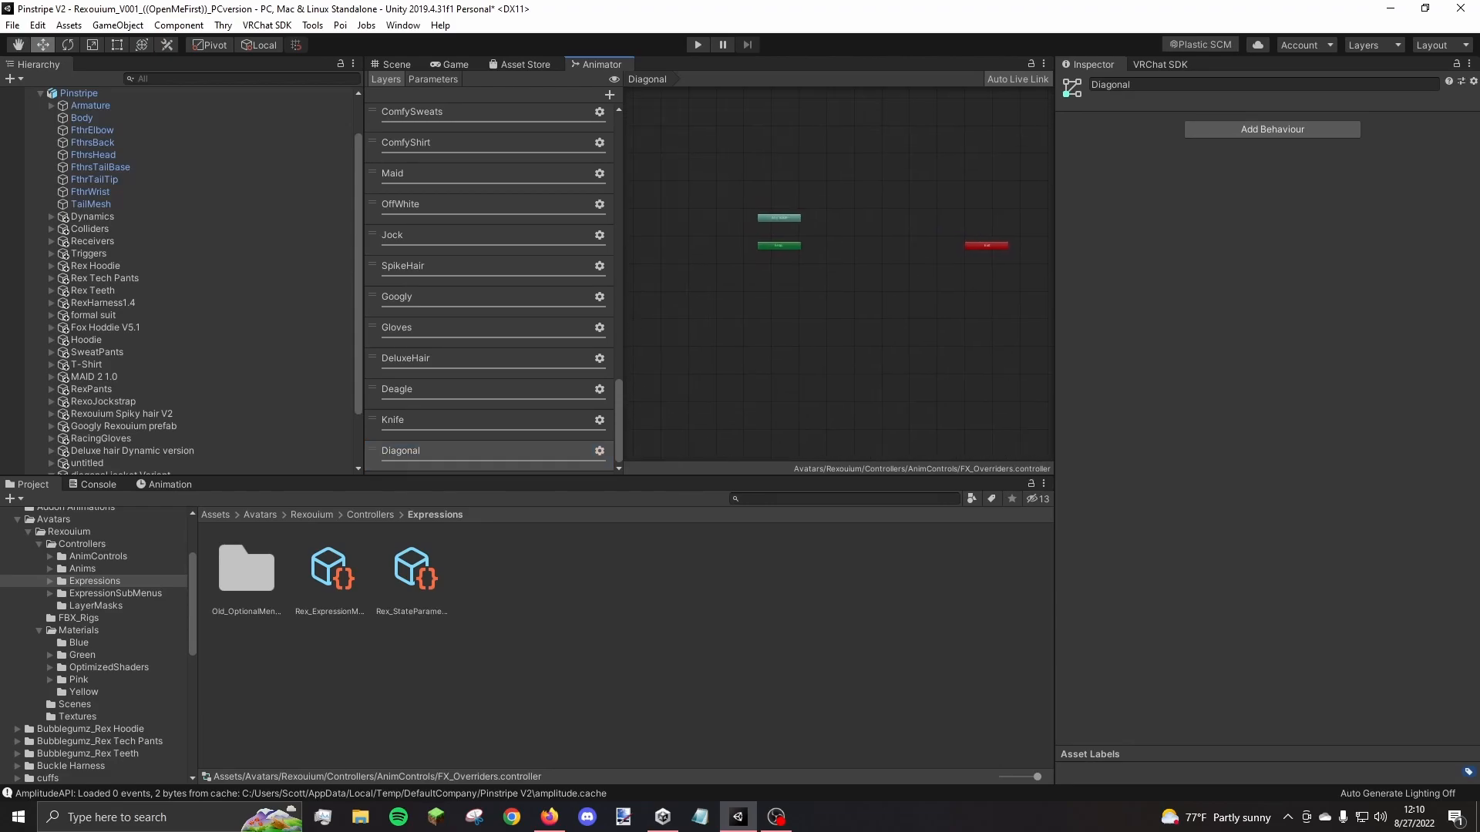
scroll(871, 303, up, 2)
click(216, 515)
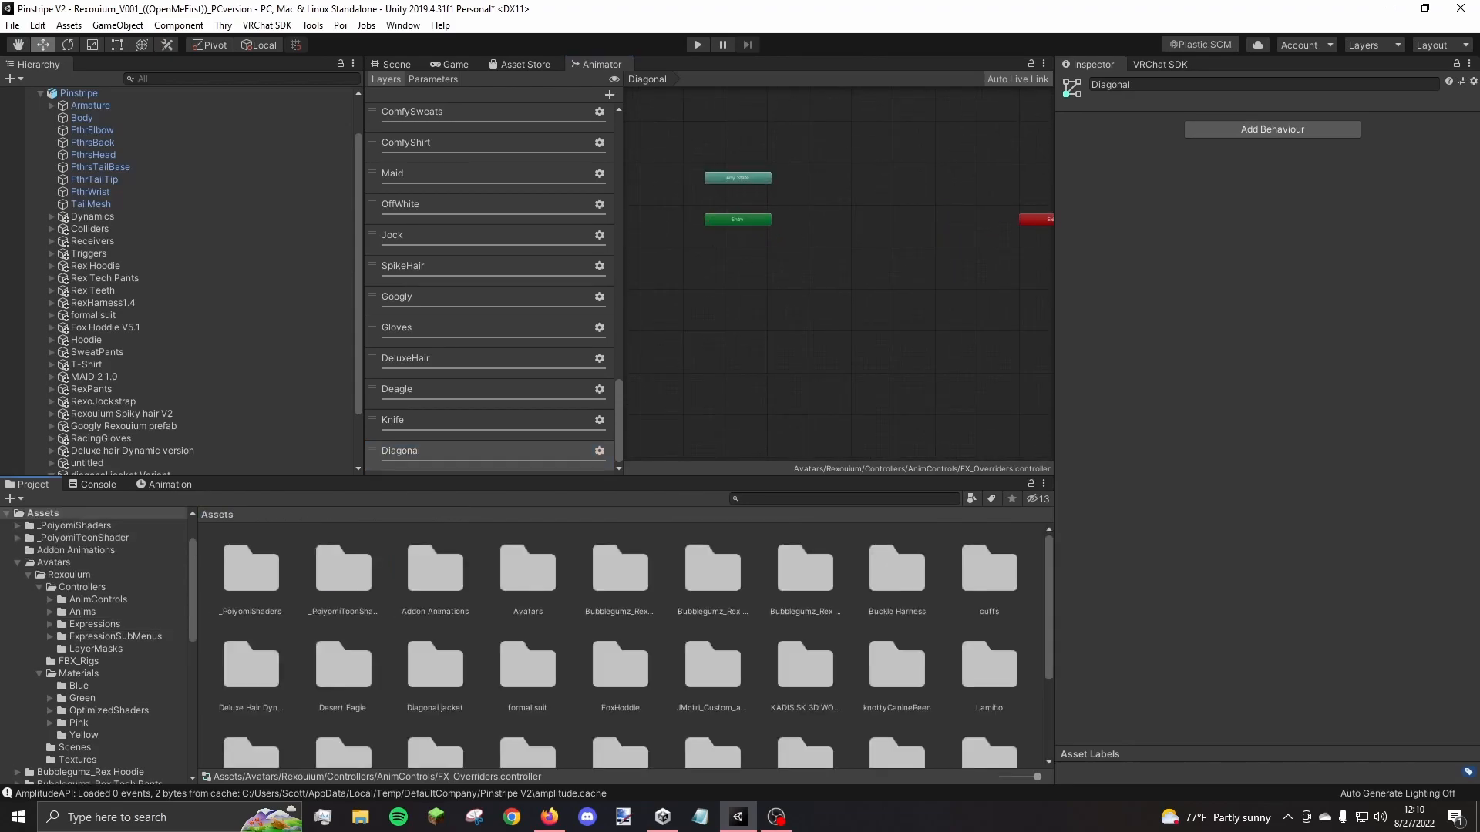
click(1031, 64)
scroll(97, 647, up, 2)
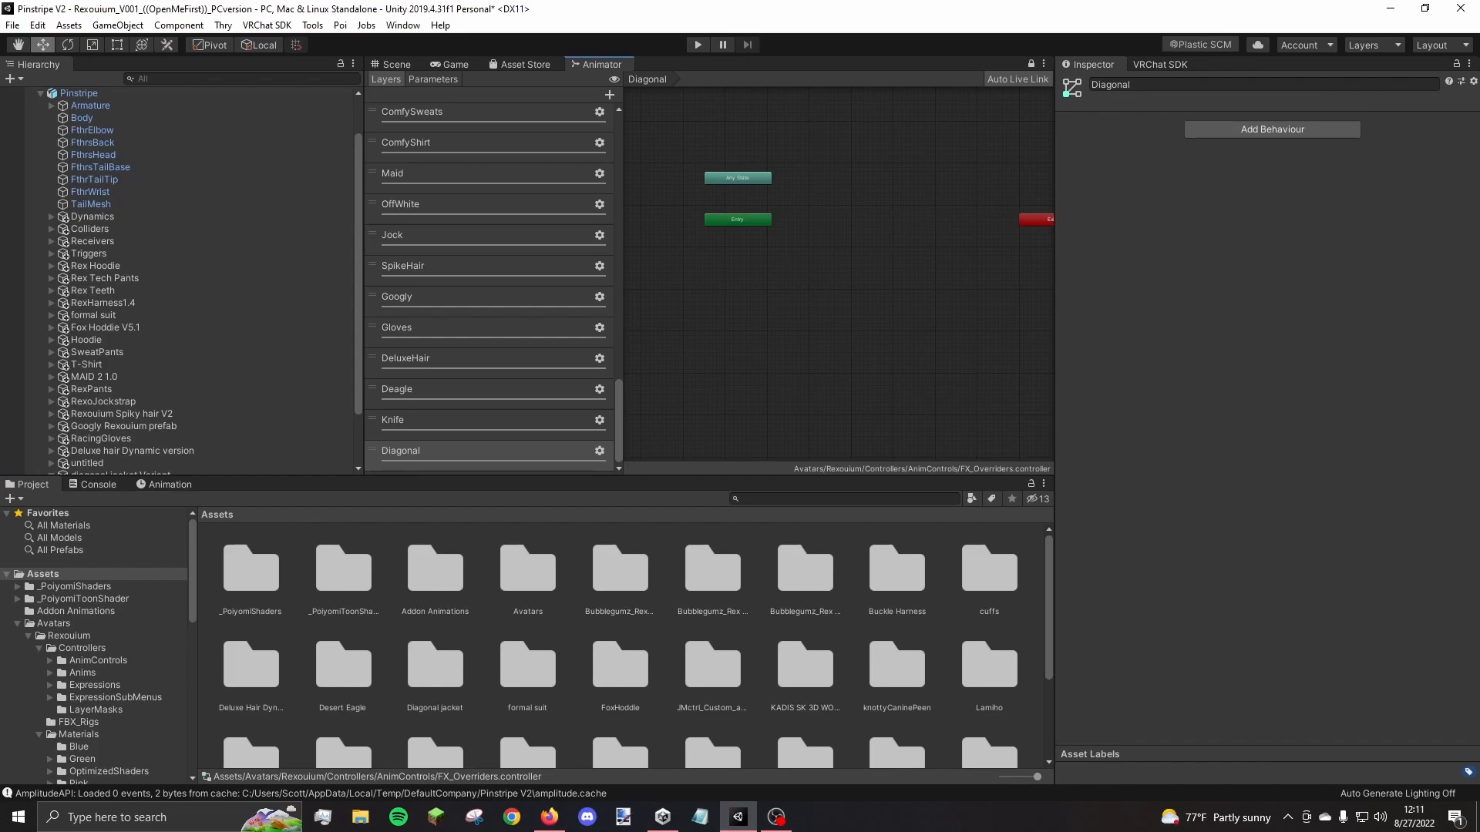
click(75, 611)
scroll(620, 646, down, 7)
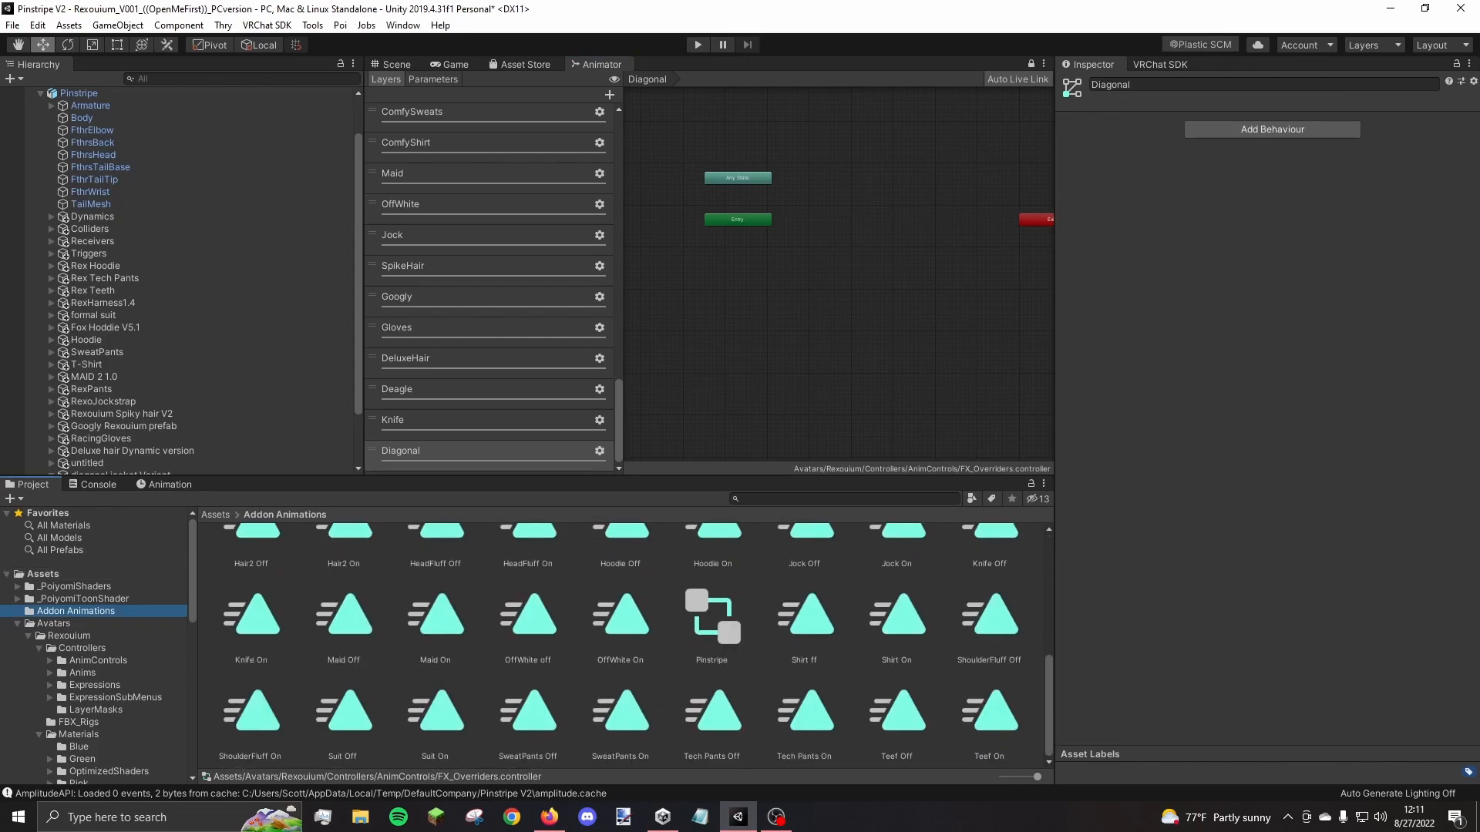
scroll(621, 646, up, 7)
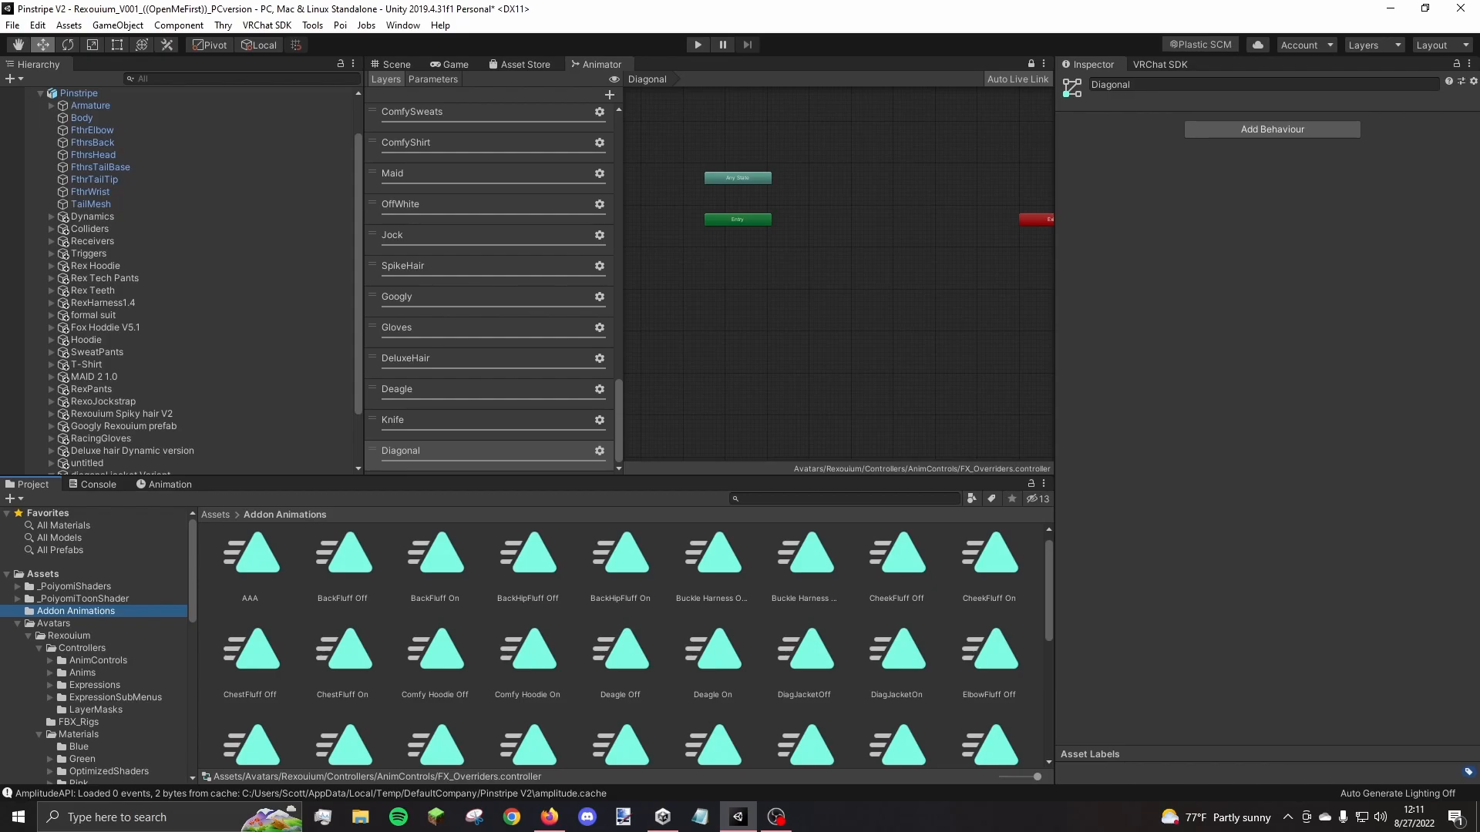
Add the DiagJacketOff and DiagJacketOn clips as states in the Diagonal layer, with Off first, and create a transition from Off to On
drag(806, 650, 783, 295)
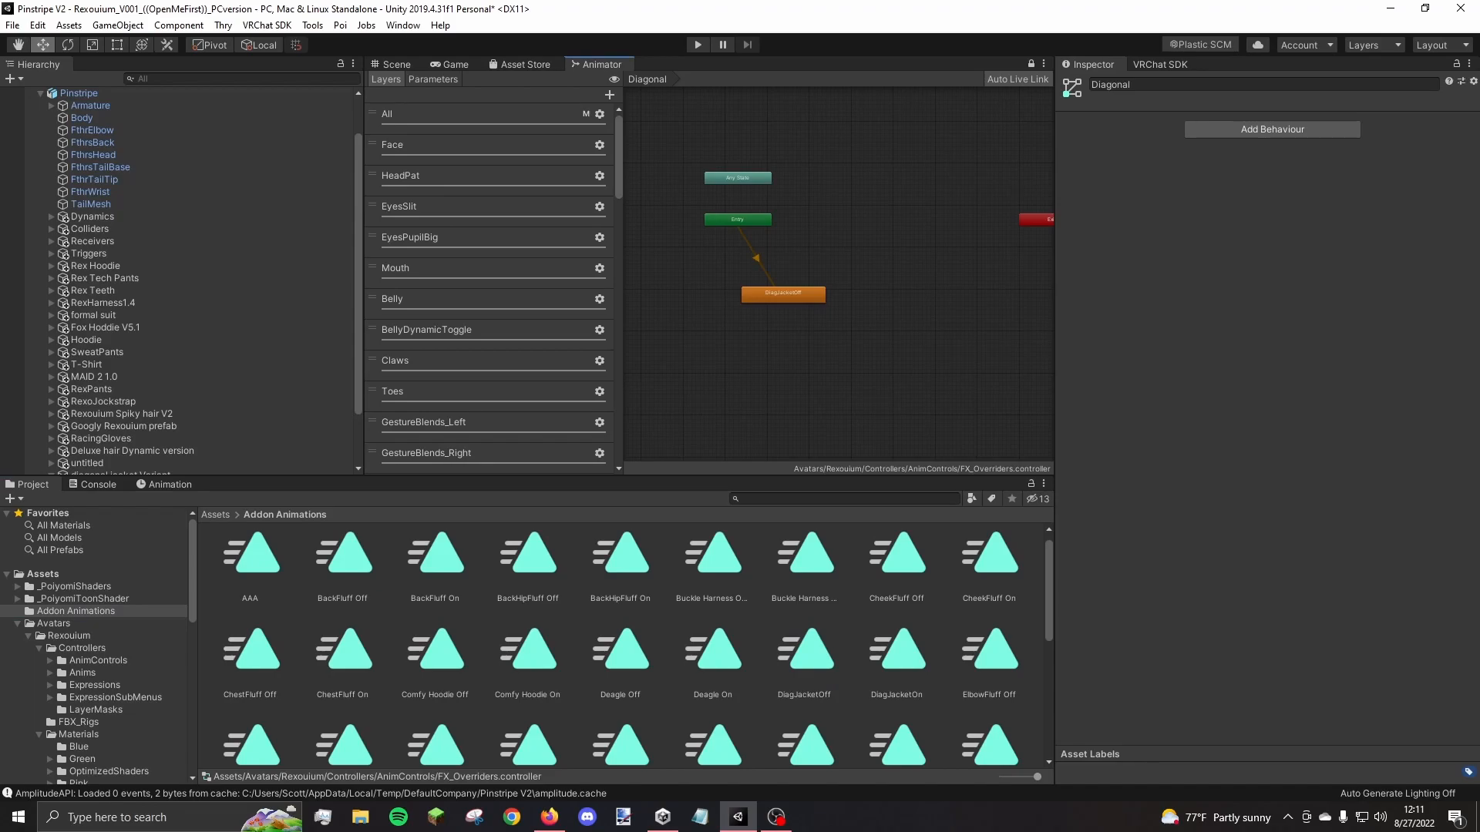
drag(897, 652, 753, 358)
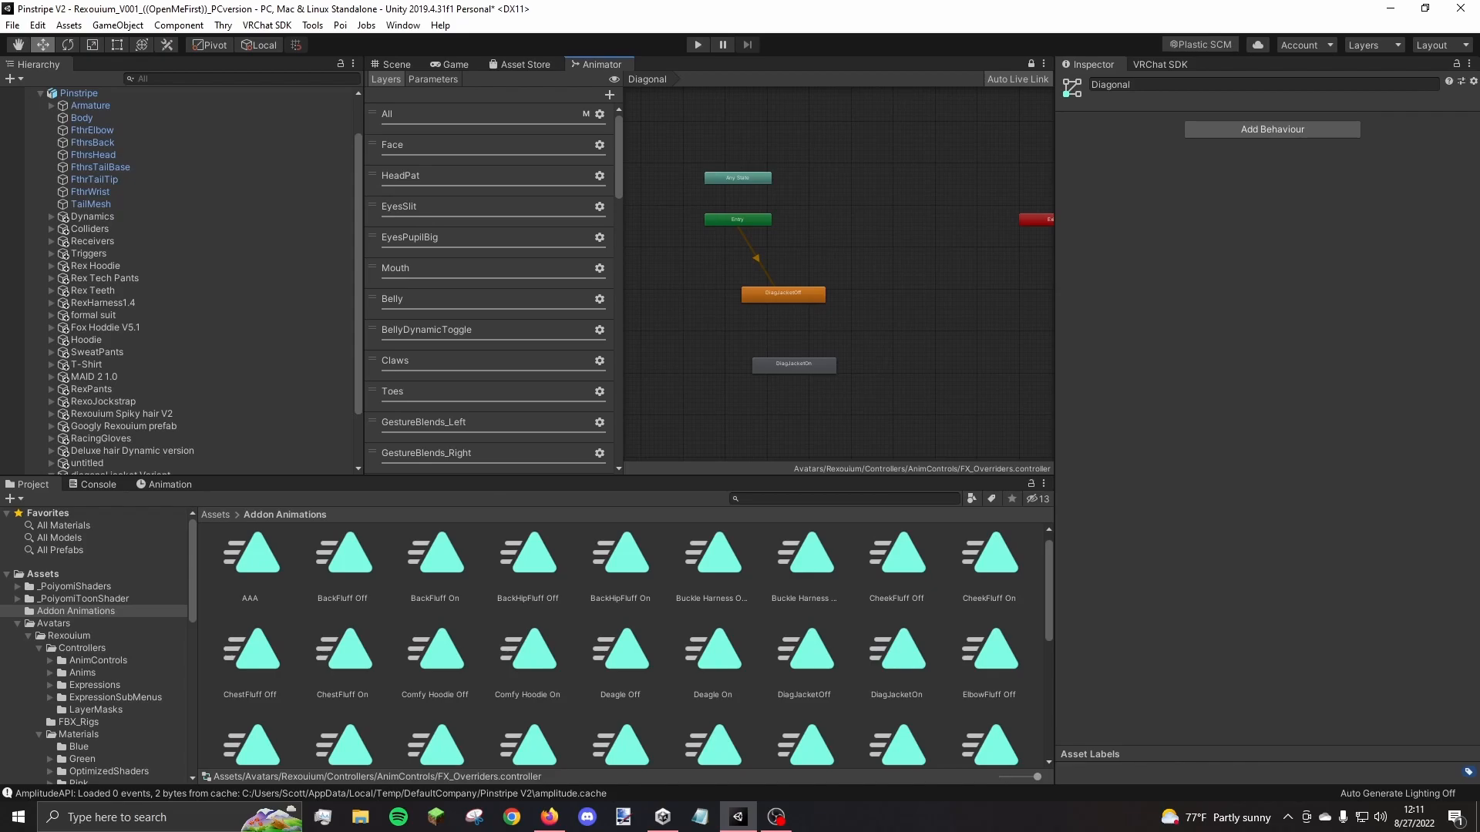
click(783, 295)
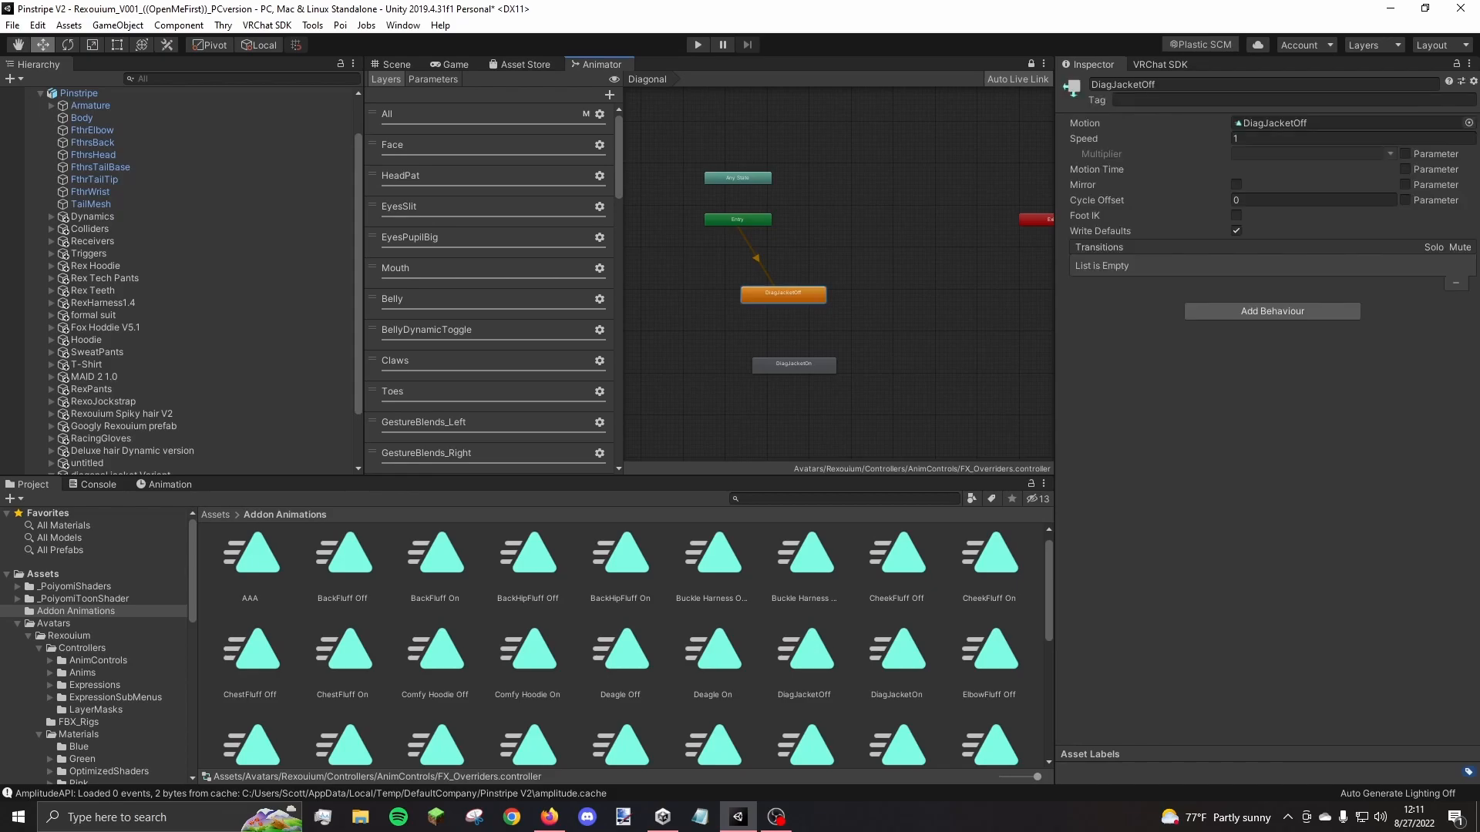
right_click(783, 295)
click(794, 306)
click(794, 363)
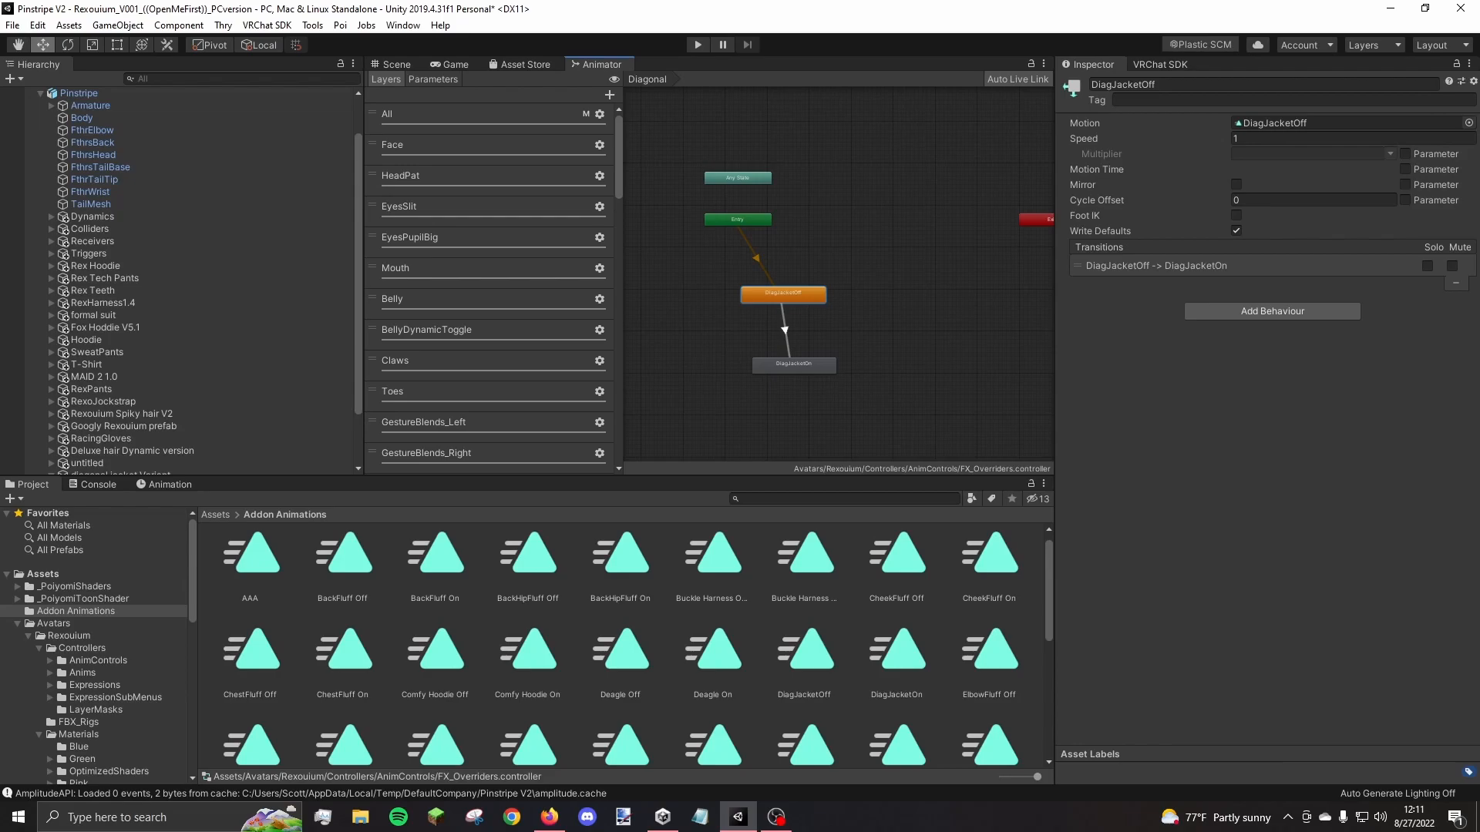
Disable exit time on the DiagJacketOff to DiagJacketOn transition and set its transition duration to 0
click(785, 330)
click(1225, 229)
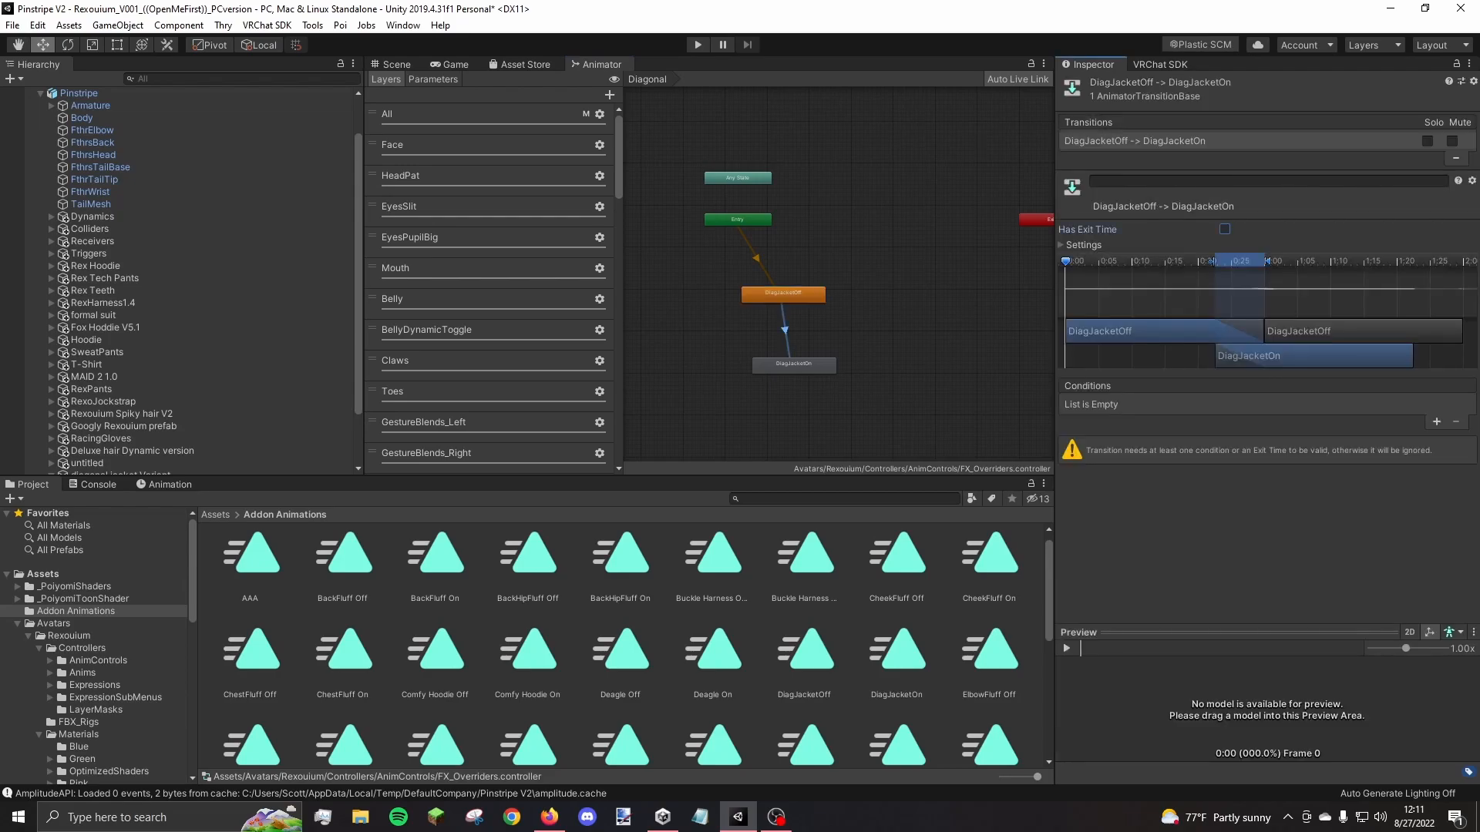
click(1082, 246)
click(1248, 292)
text(0)
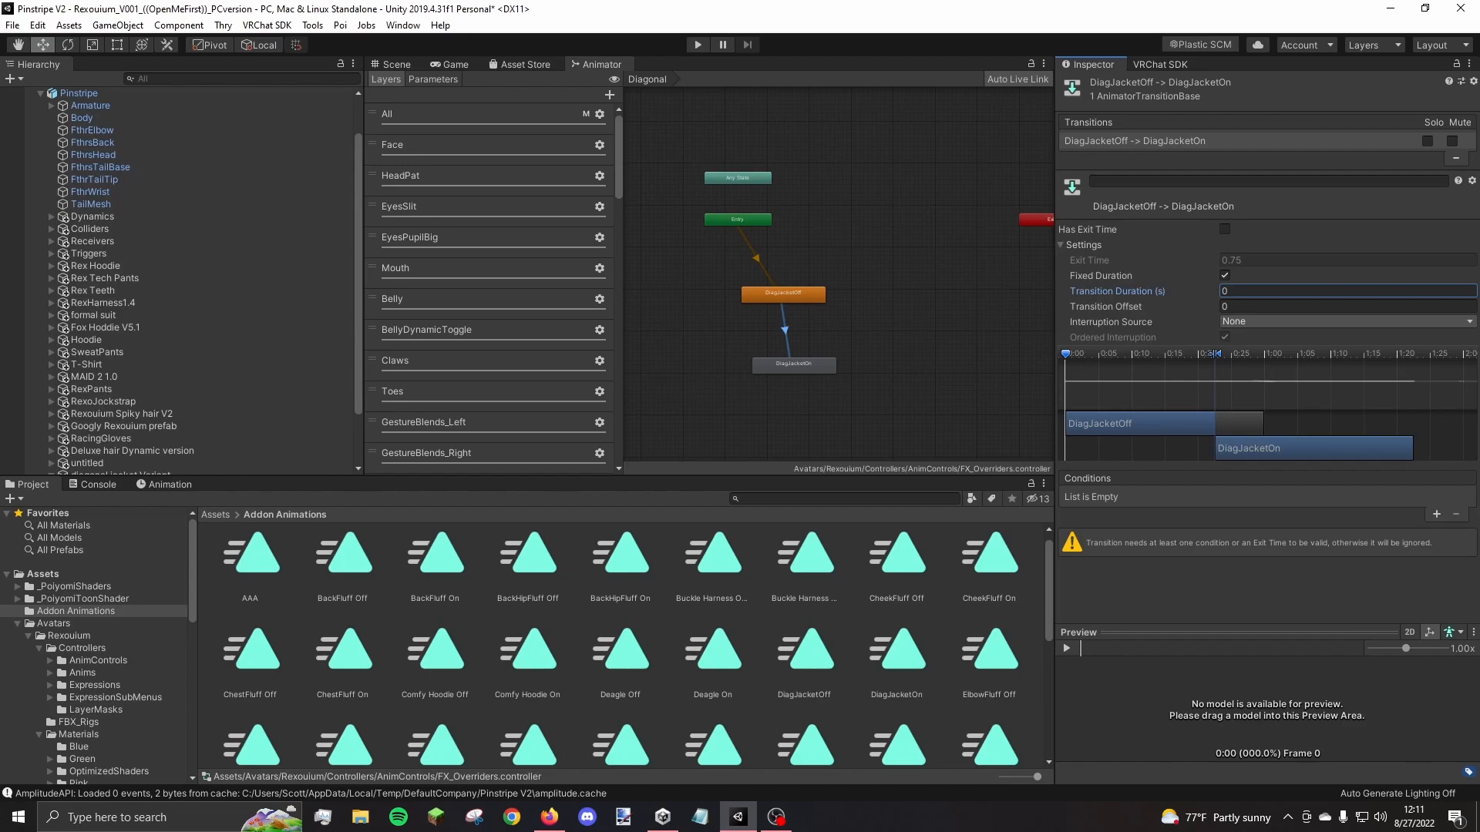
Add a condition to the DiagJacketOff to DiagJacketOn transition requiring Diagonal to be true
click(1436, 514)
click(1156, 497)
scroll(1157, 650, down, 3)
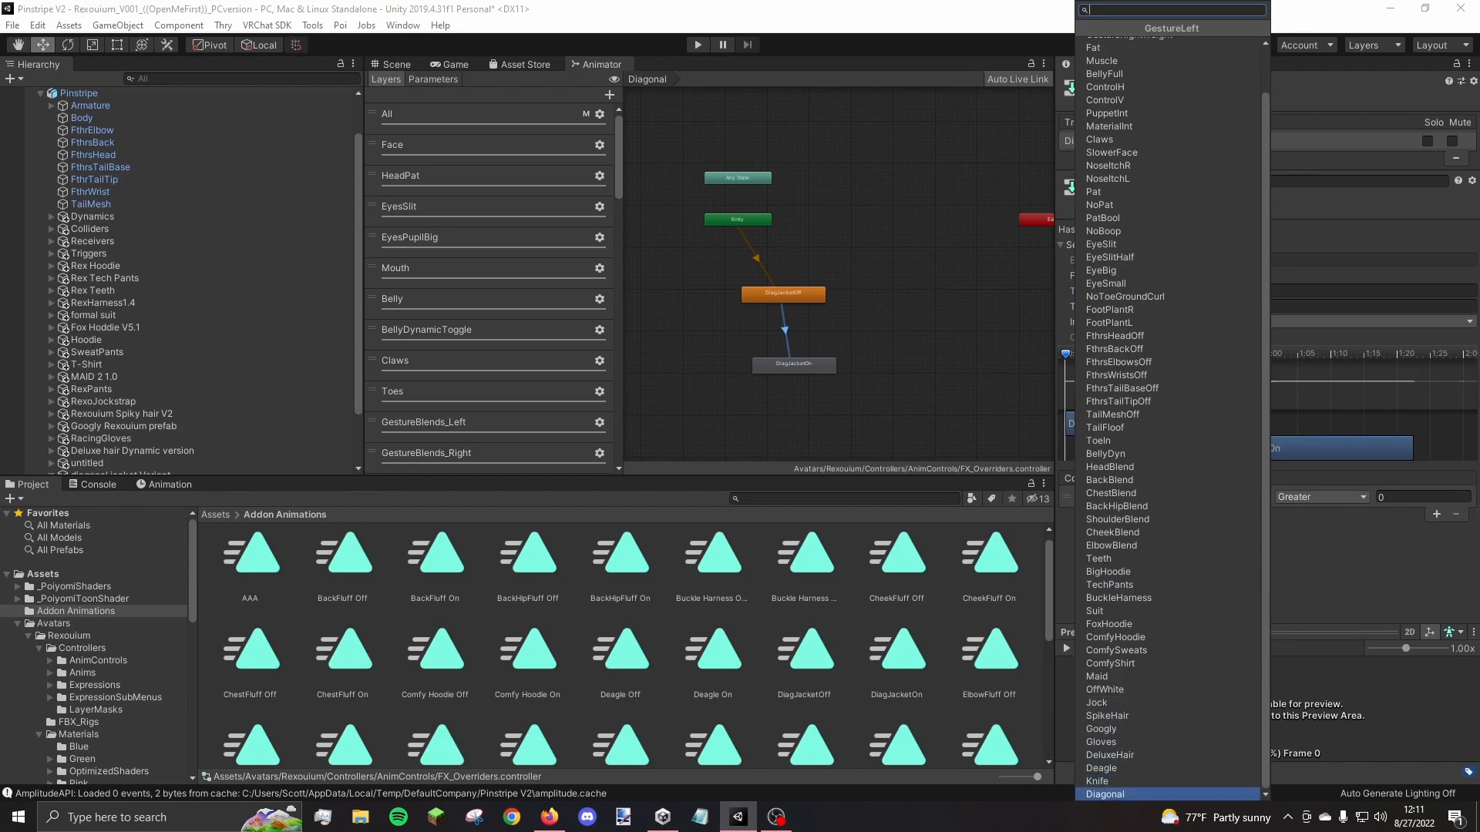
click(1133, 794)
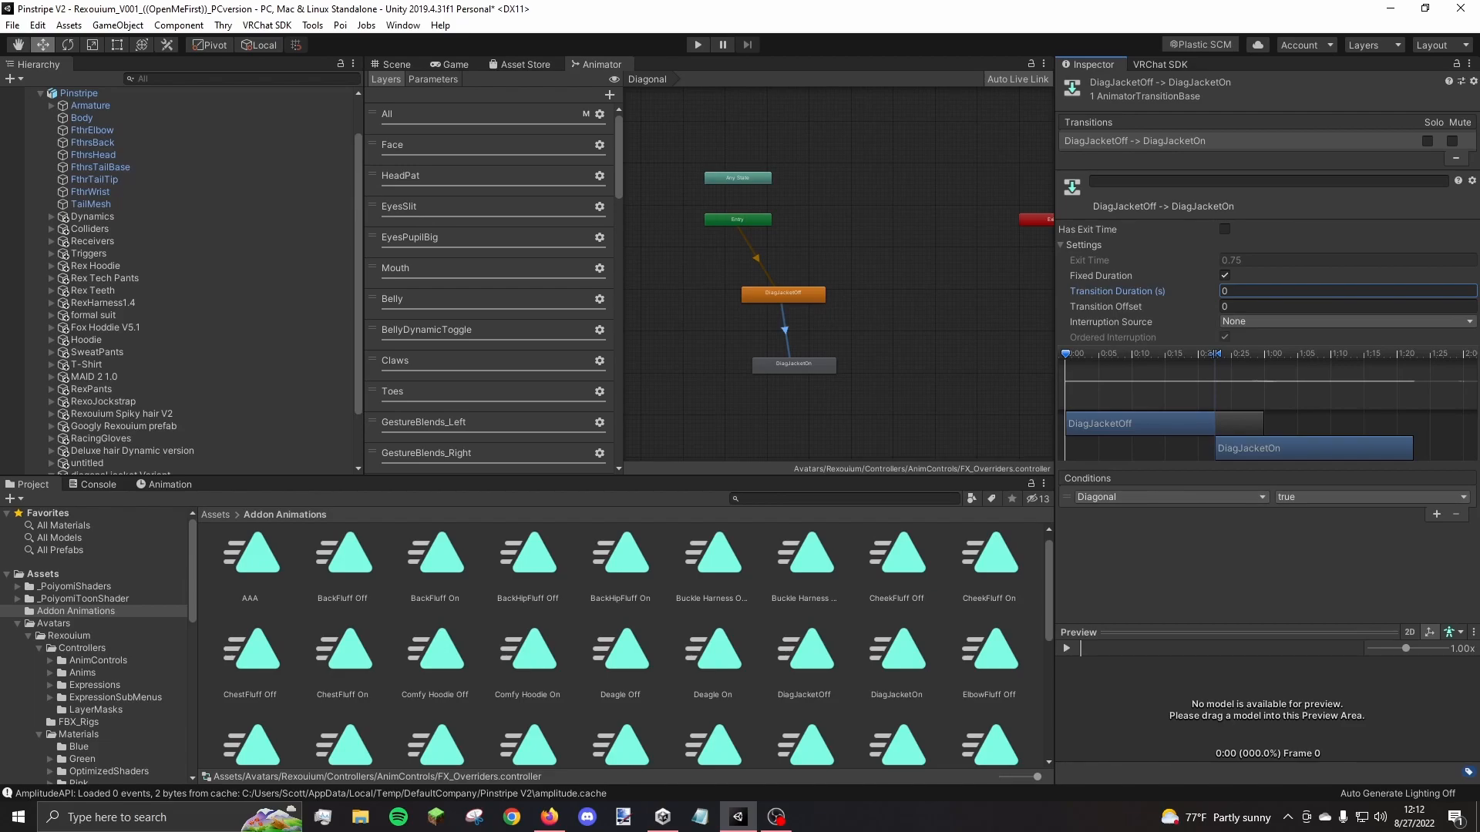
Create a return transition from DiagJacketOn to DiagJacketOff without exit time and with a transition duration of 0
right_click(802, 367)
click(828, 379)
click(784, 295)
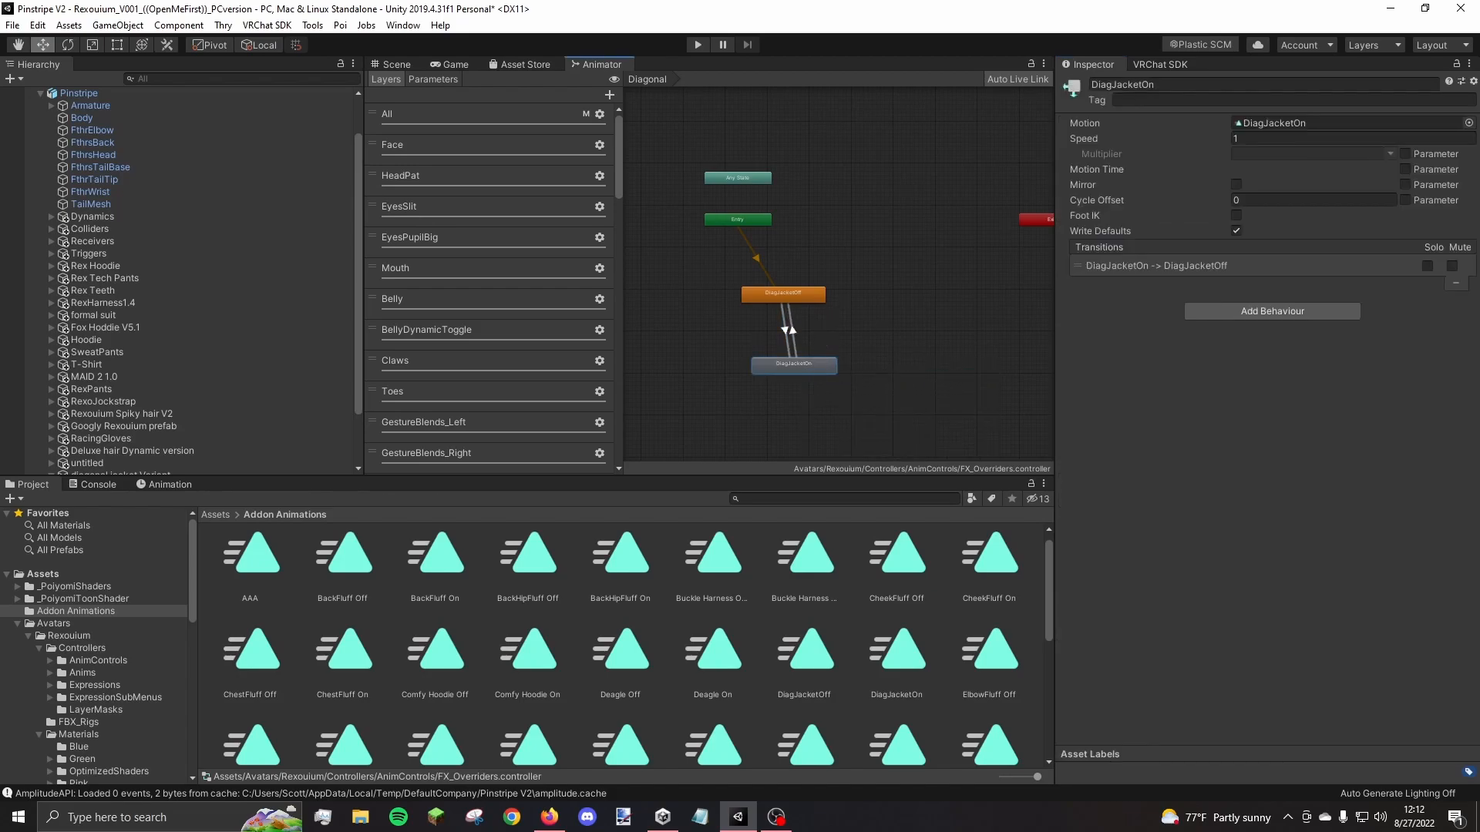
click(787, 330)
click(1225, 229)
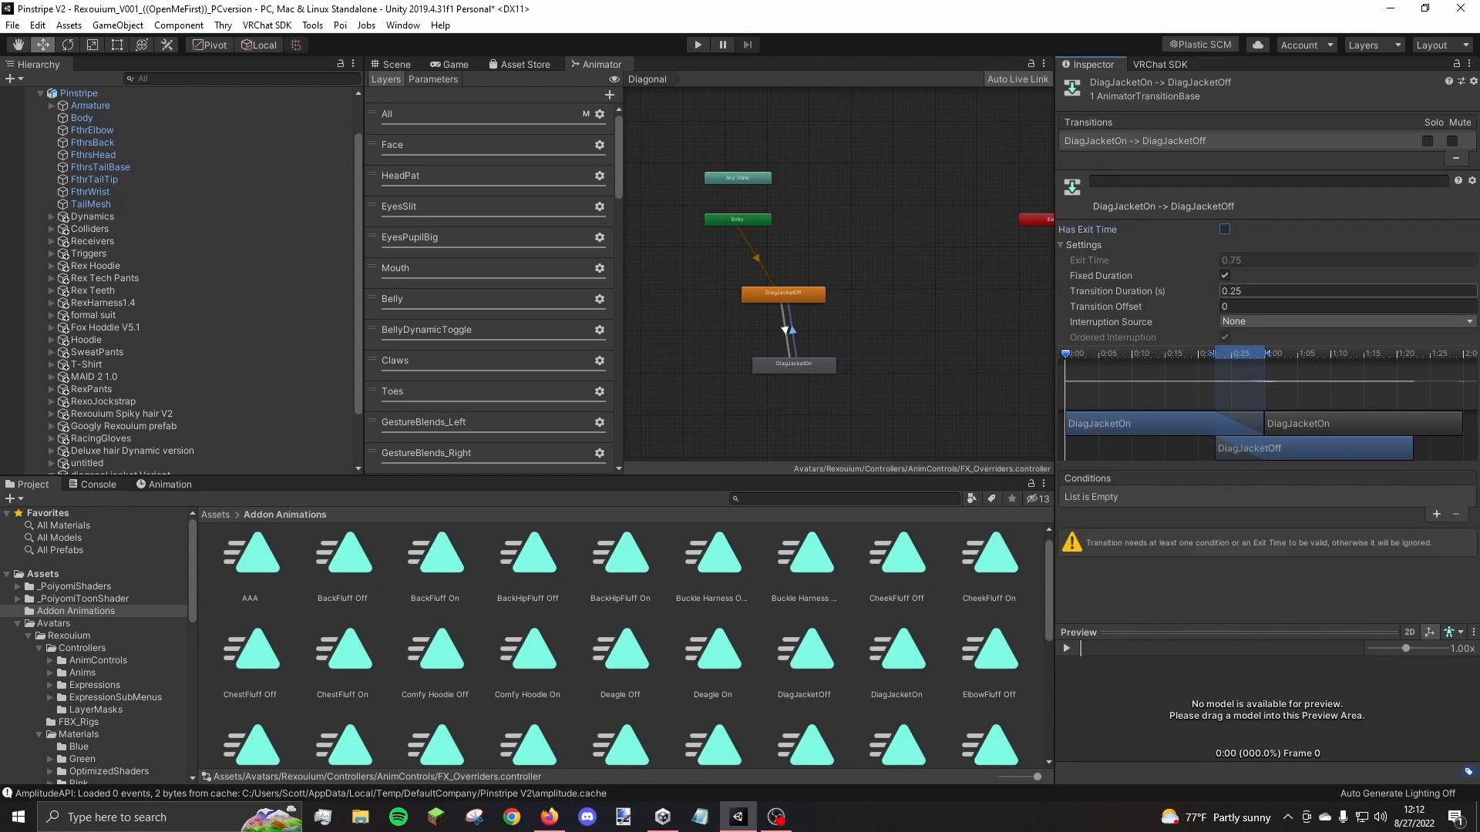
click(1250, 291)
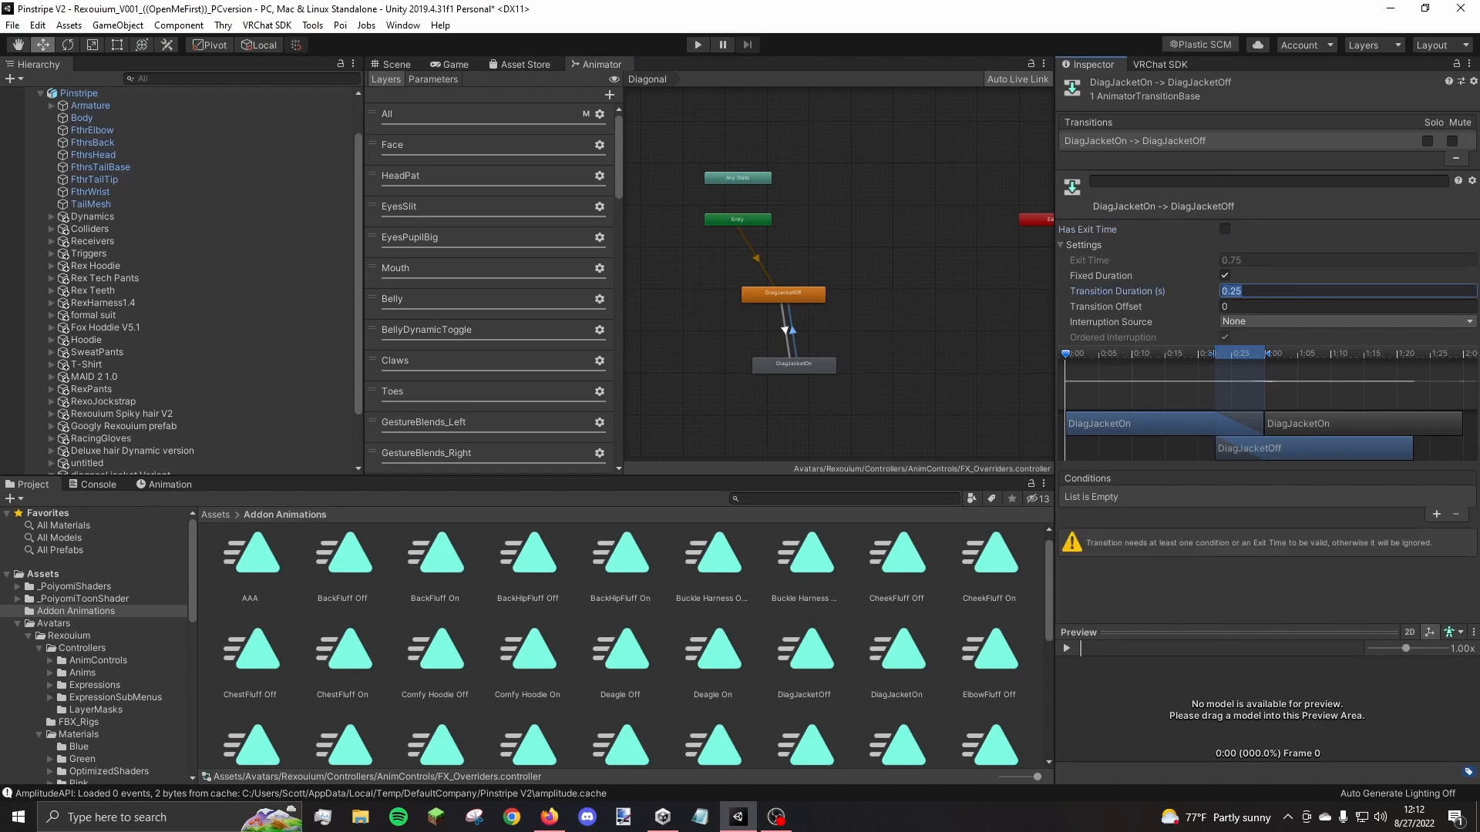
text(0)
Add a condition of Diagonal set to false to the DiagJacketOn to DiagJacketOff transition, and check both transitions
click(1436, 514)
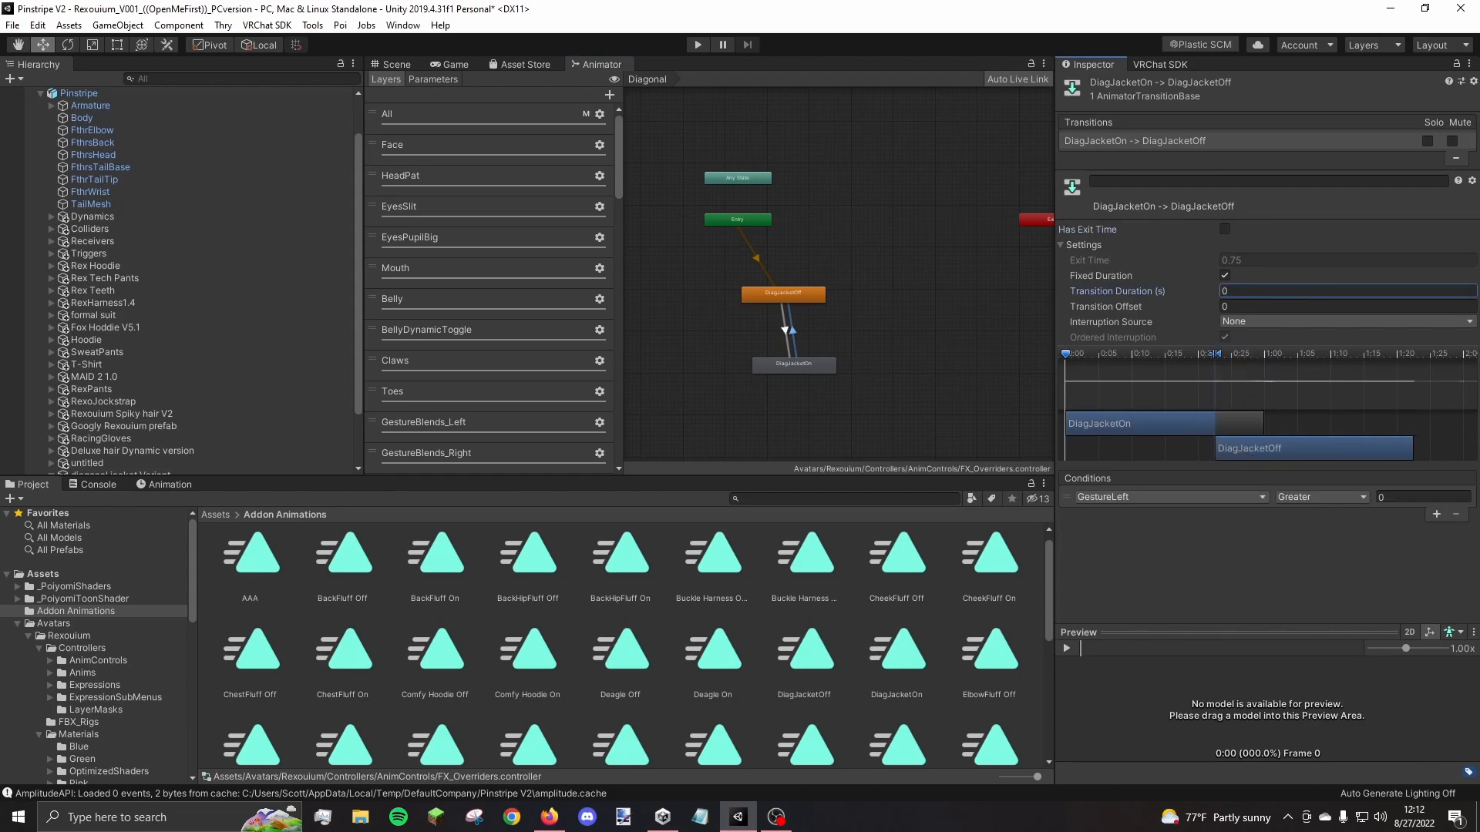
click(1163, 497)
scroll(1164, 597, down, 2)
click(1132, 795)
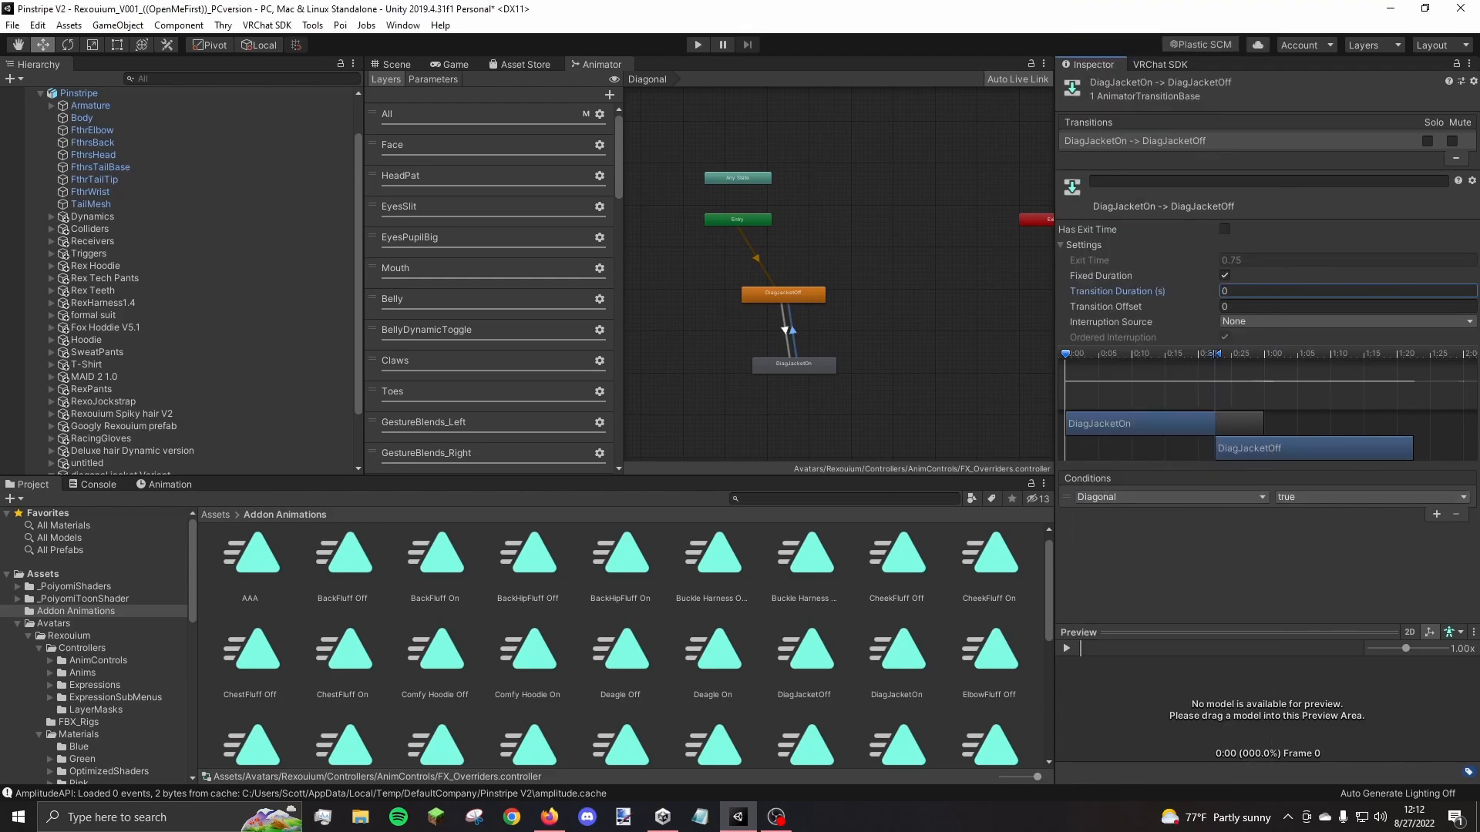
click(1372, 497)
click(1310, 531)
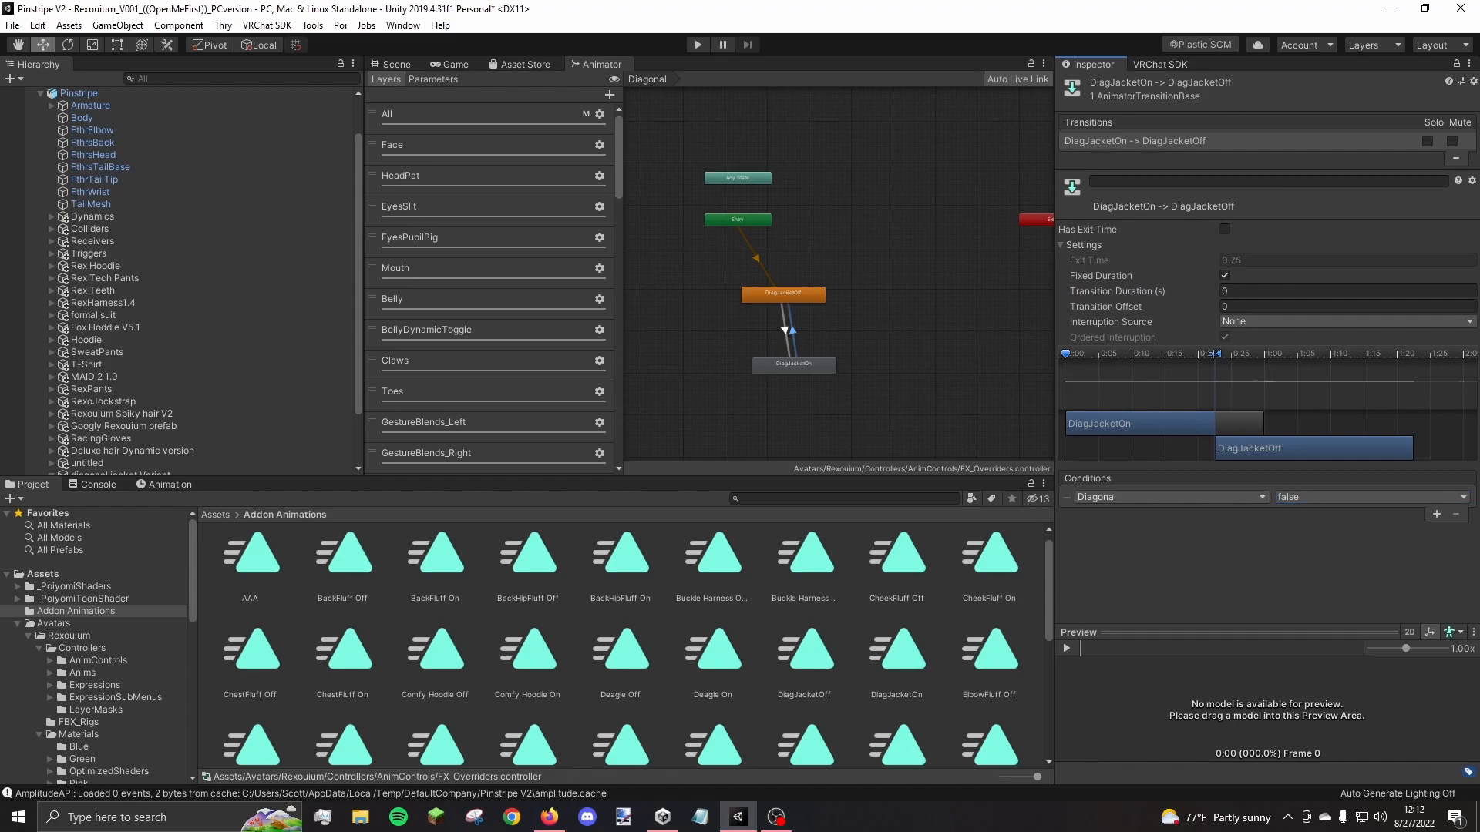
click(783, 327)
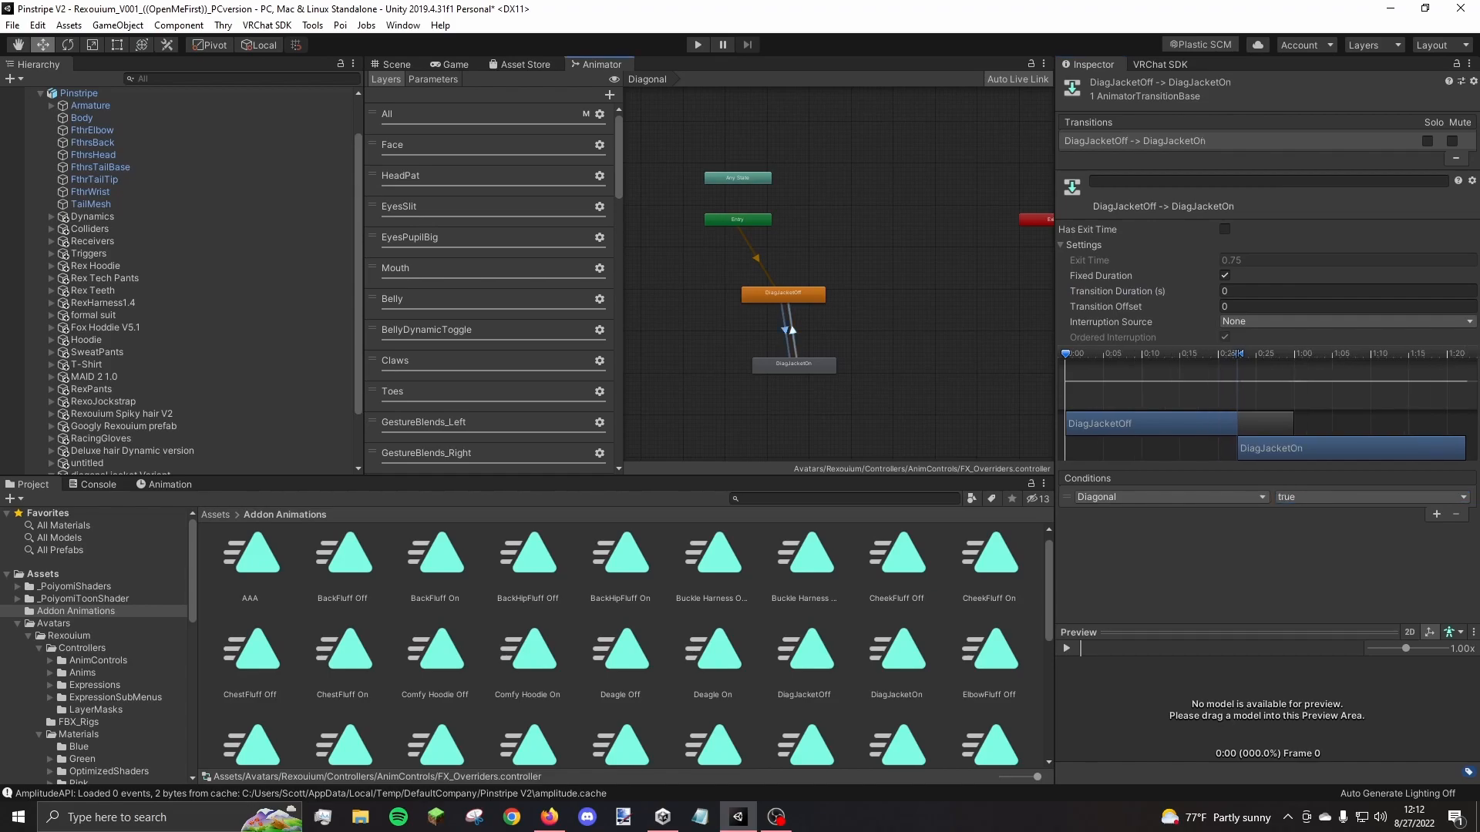
click(794, 331)
click(886, 330)
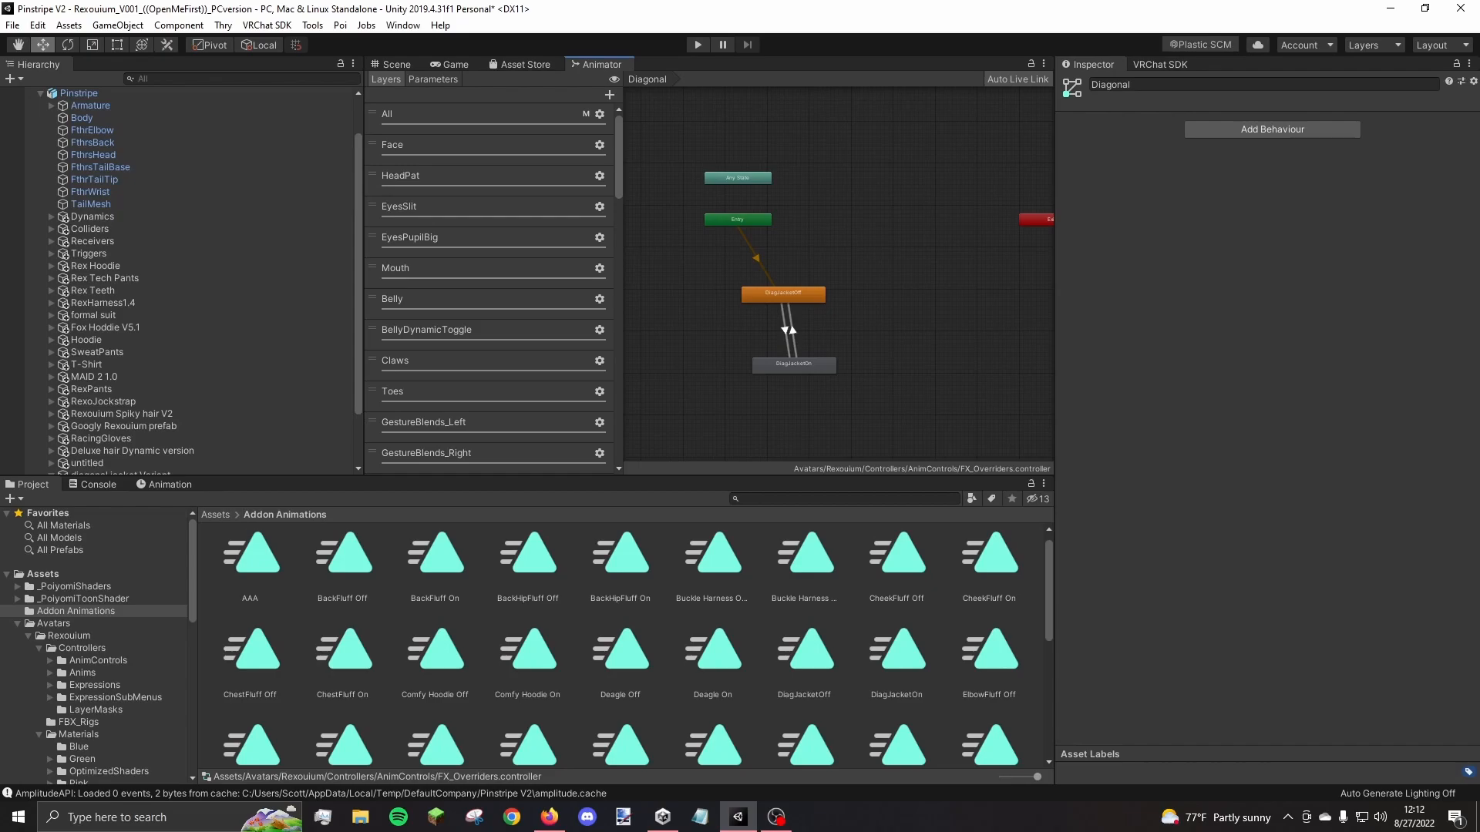
Open the Rex_ExpressionMenu asset in the Rexouium Controllers' Expressions folder
click(215, 515)
double_click(528, 557)
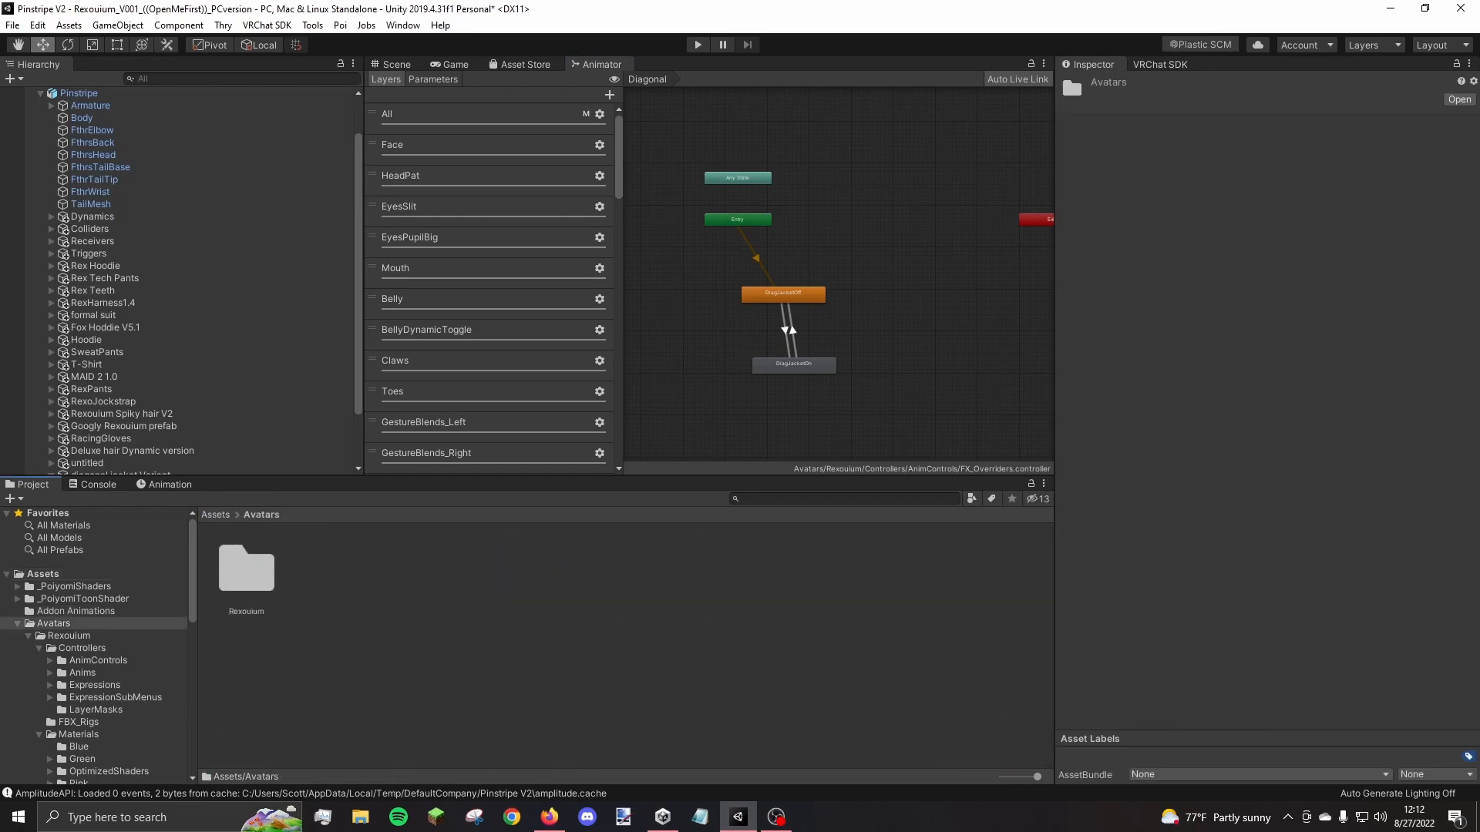
double_click(246, 568)
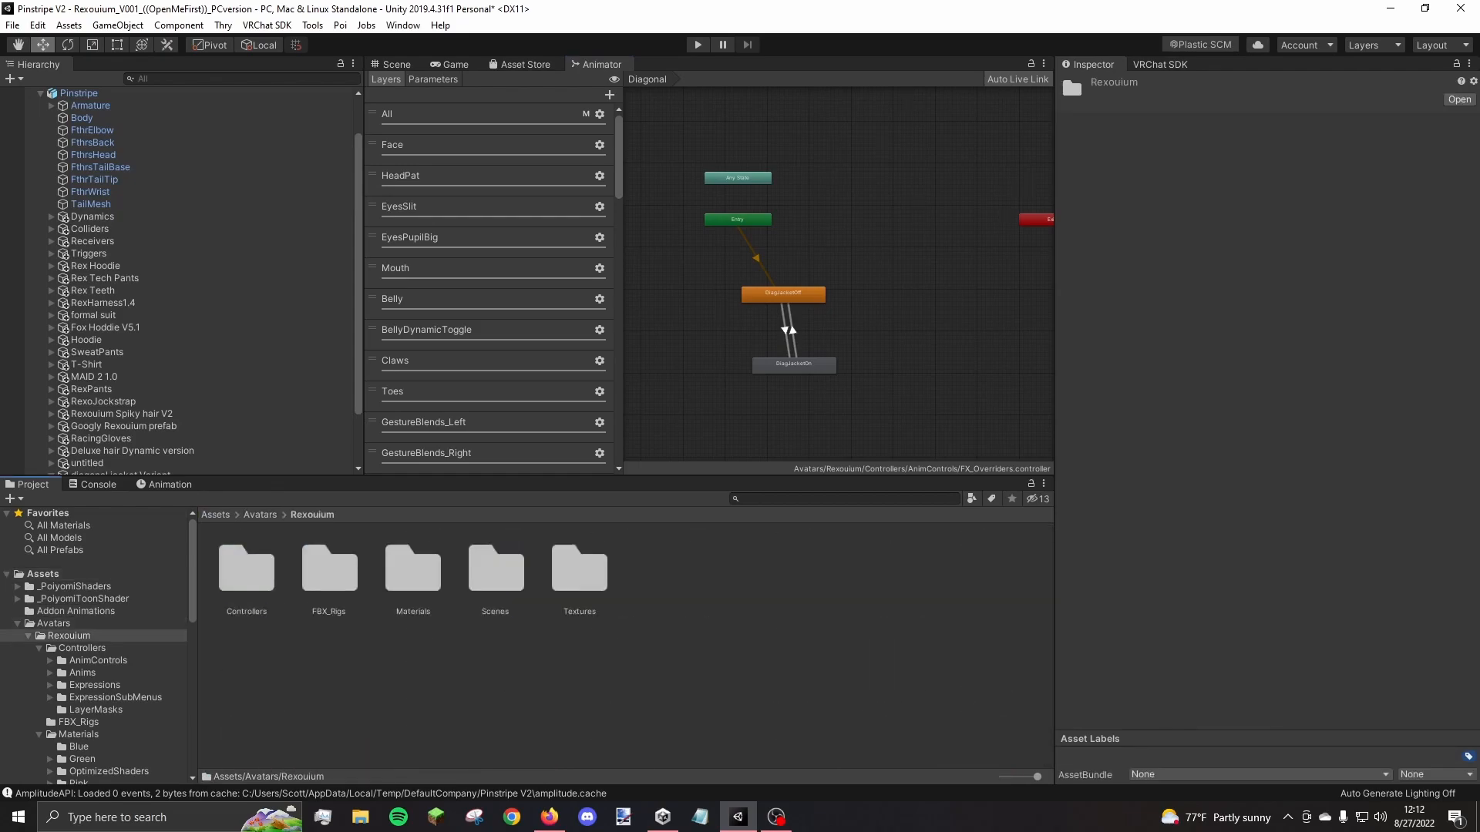
double_click(247, 569)
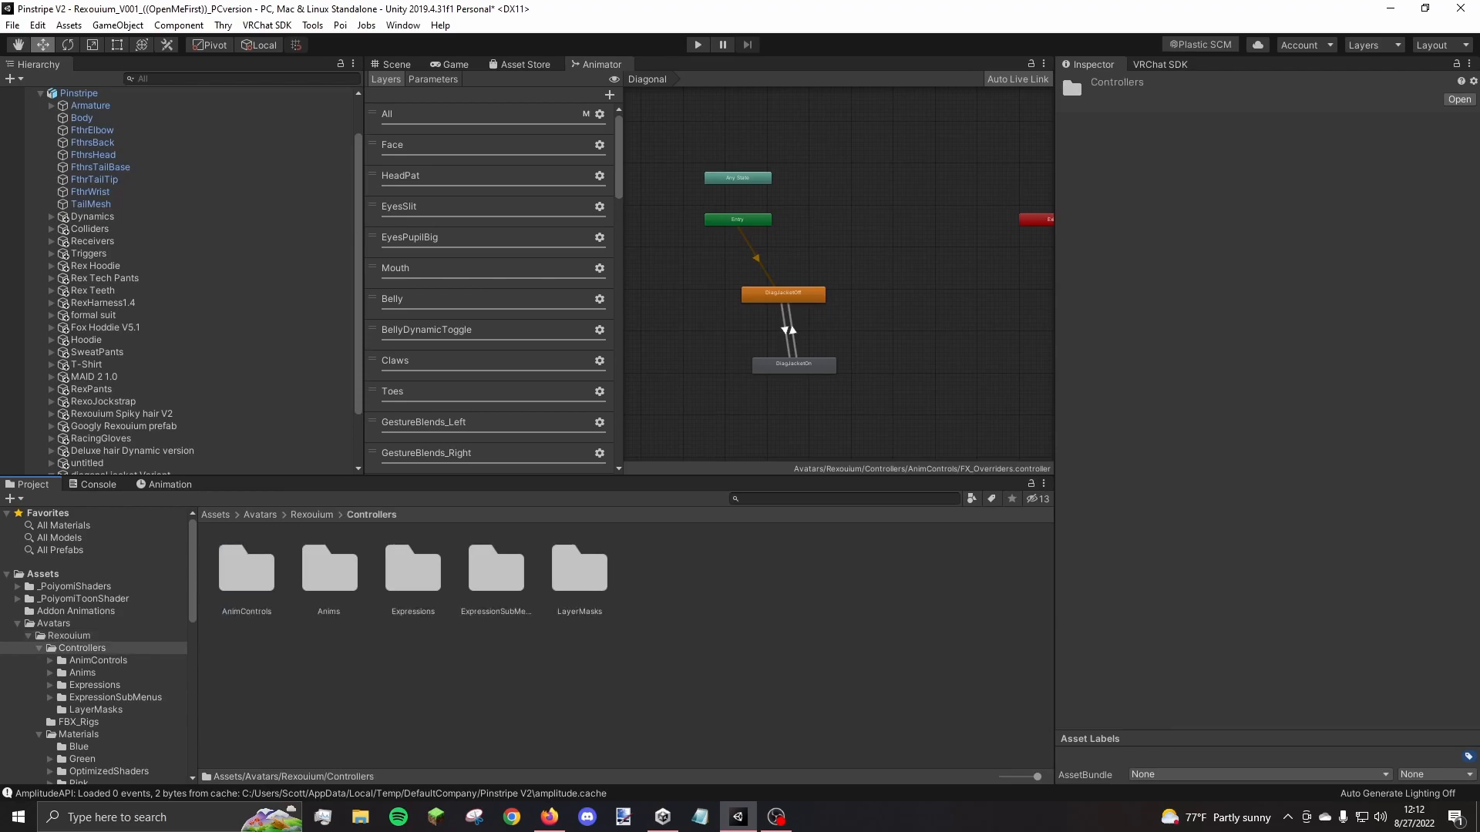
double_click(413, 568)
click(330, 571)
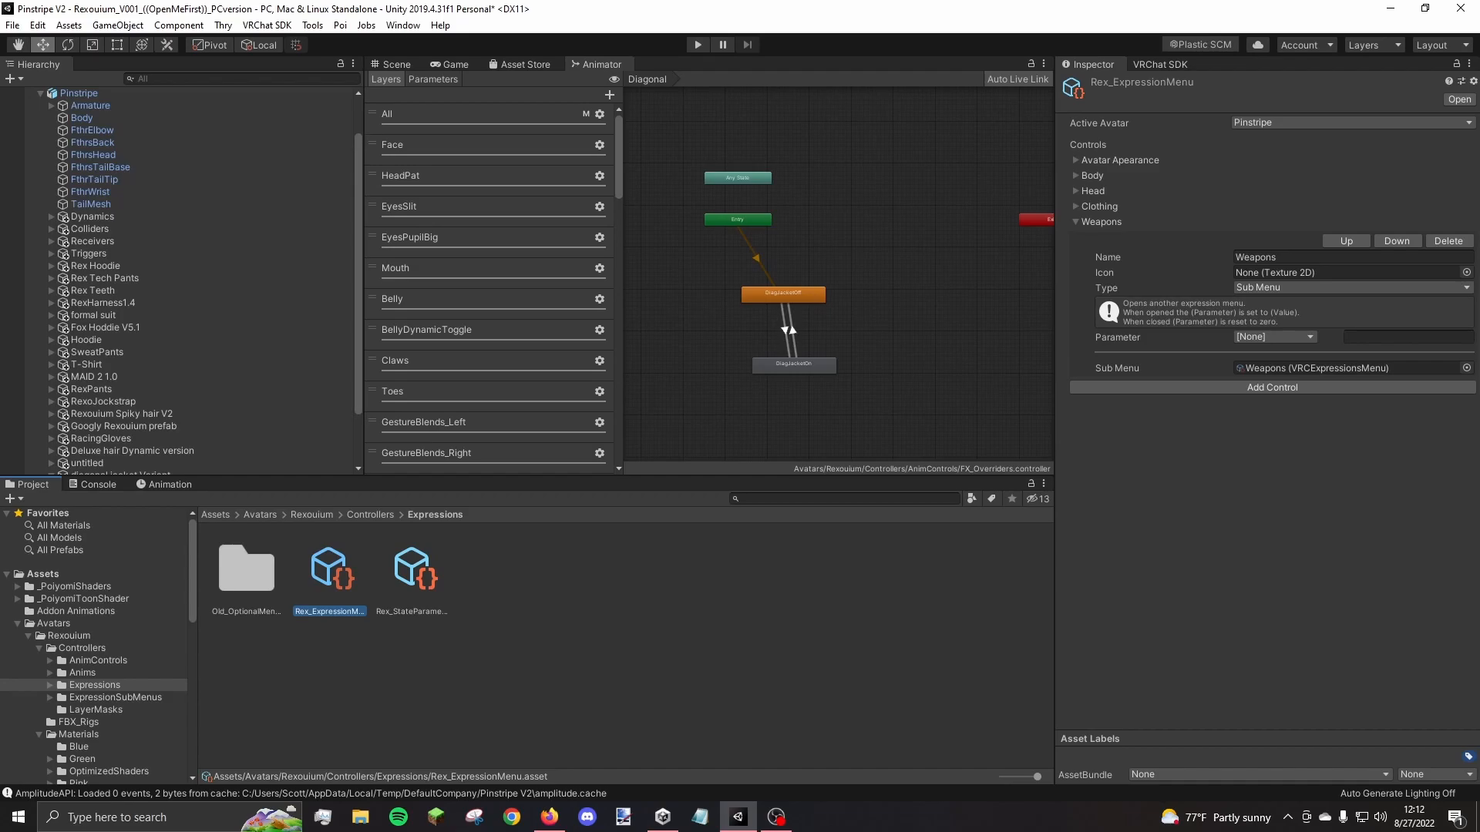
Follow the expression menu's Clothing submenu to its continuation and open the Clothes2 menu asset
click(1076, 222)
click(1076, 206)
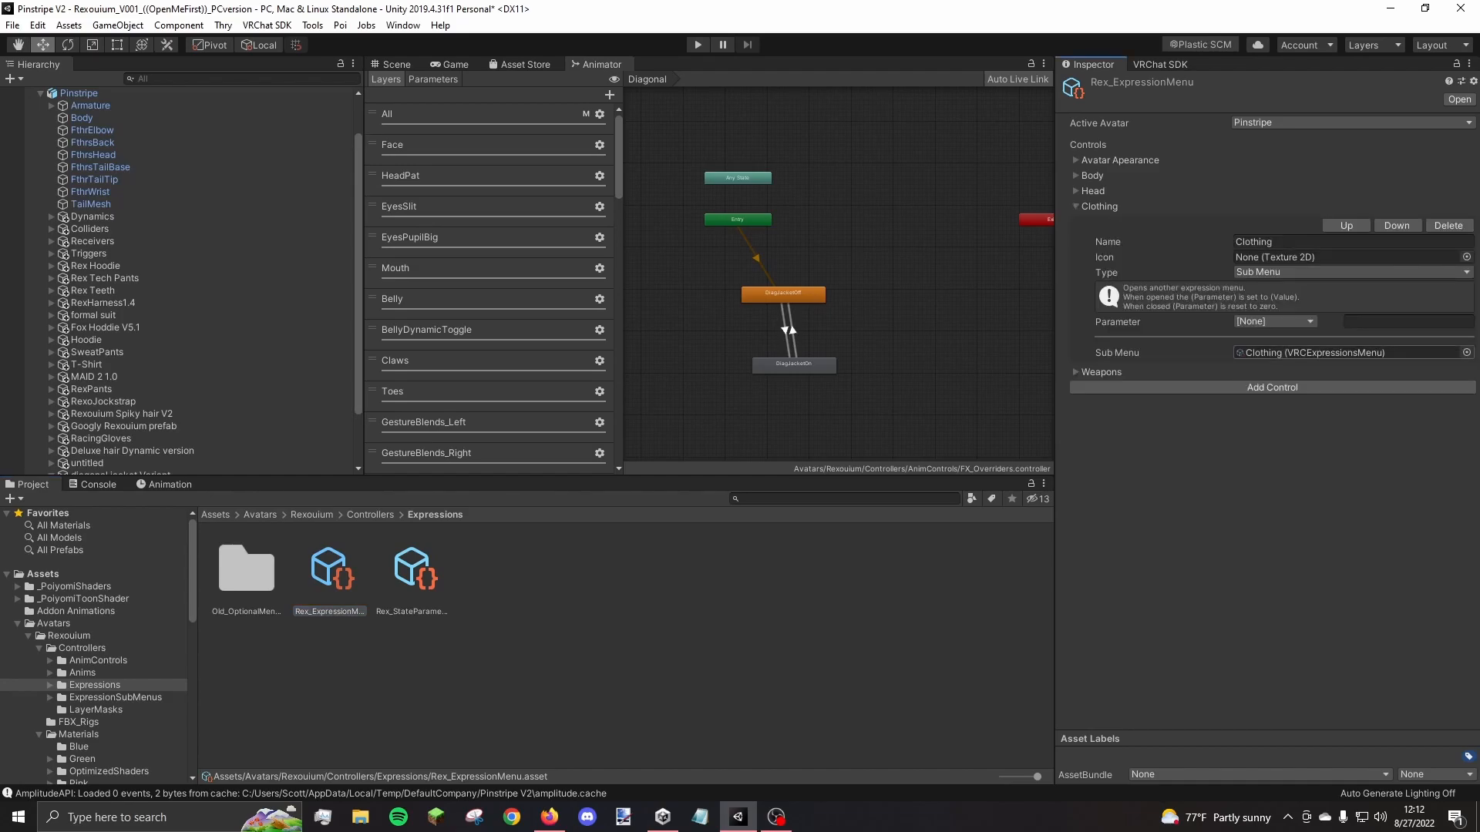
click(1325, 353)
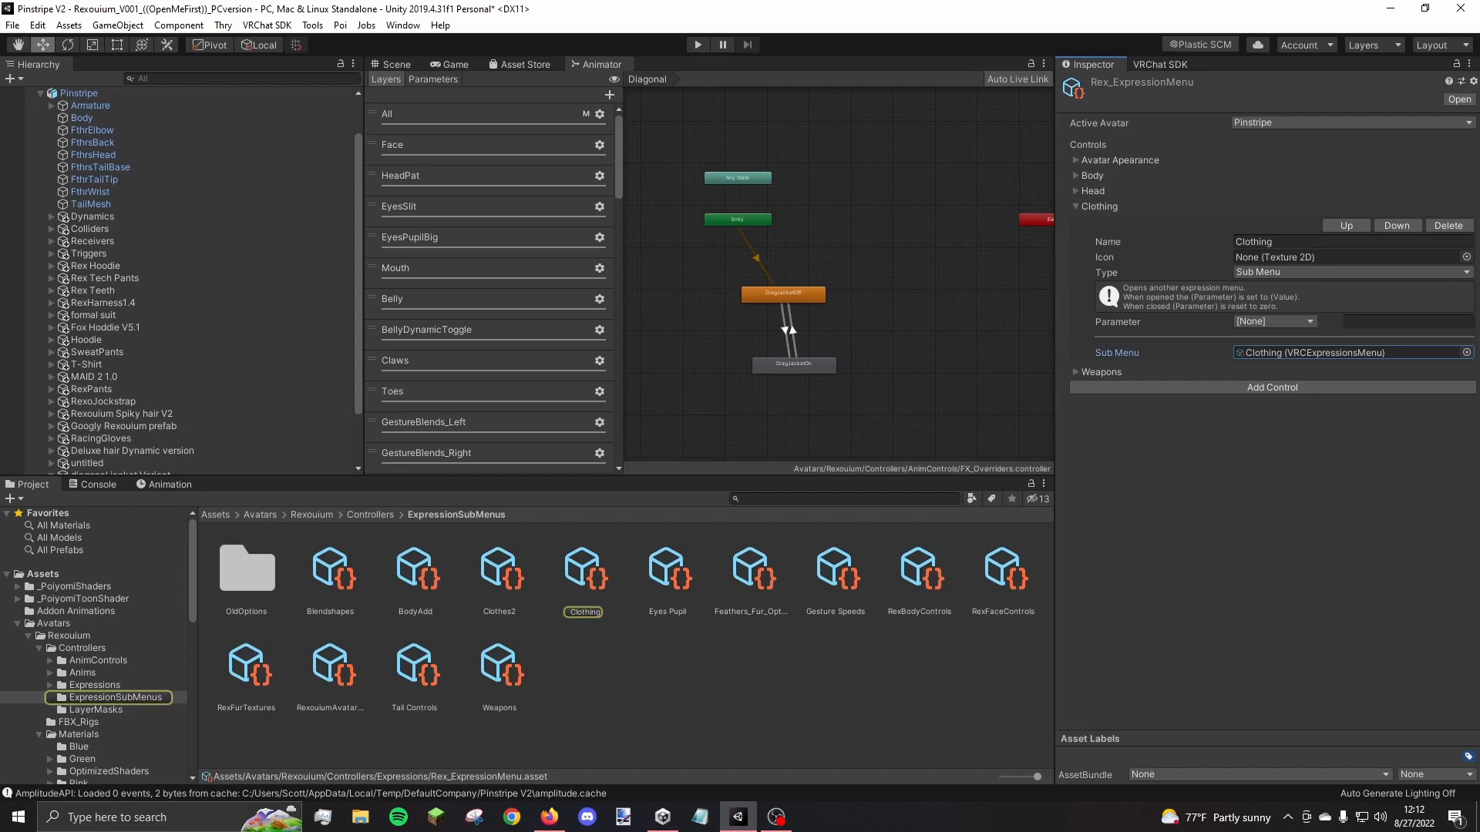
click(584, 572)
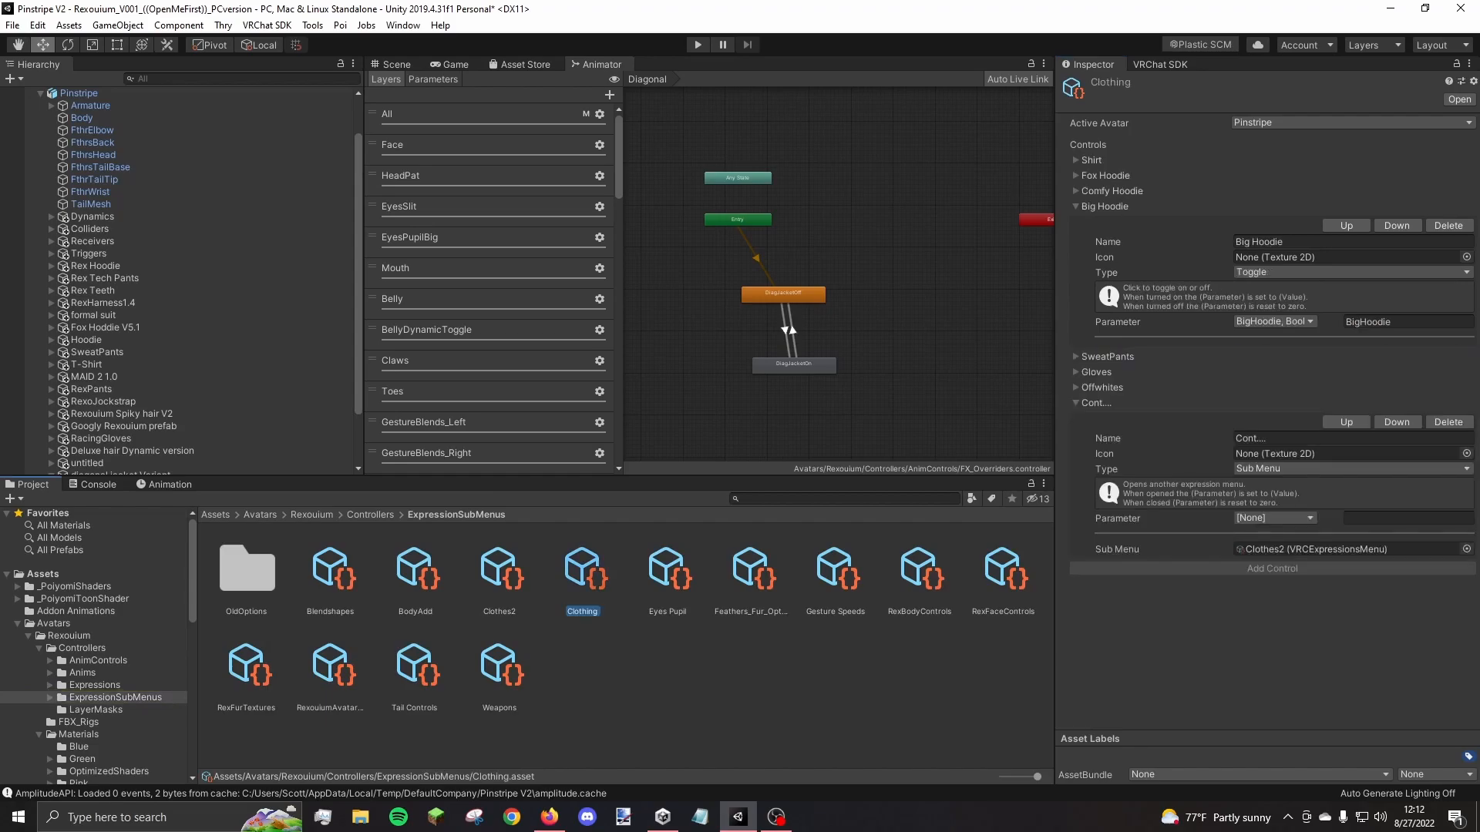
click(1077, 207)
click(1325, 414)
click(501, 572)
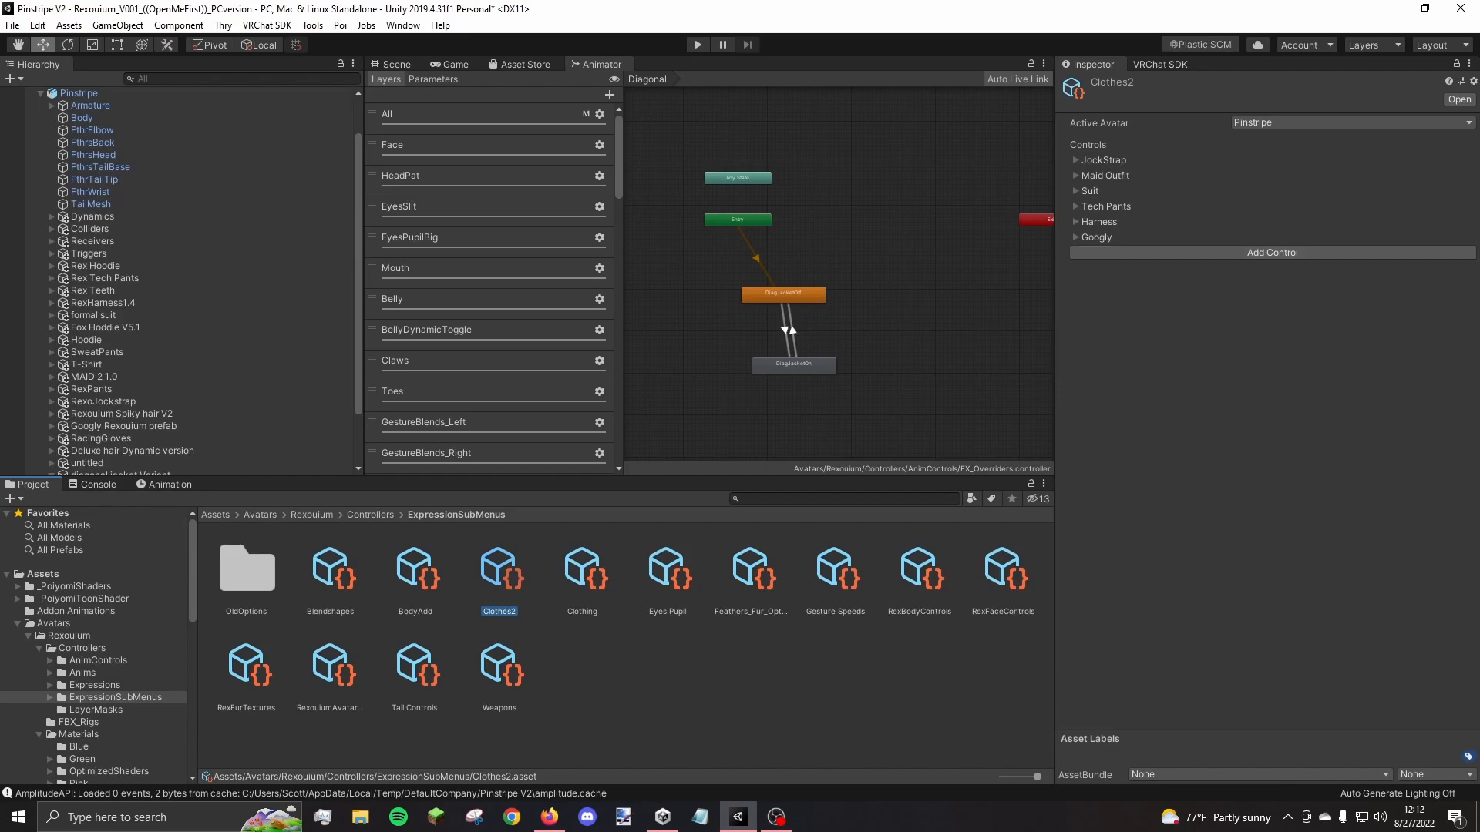
Add a control named Diagonal Set to the Clothes2 menu and set its type to Toggle
click(1272, 252)
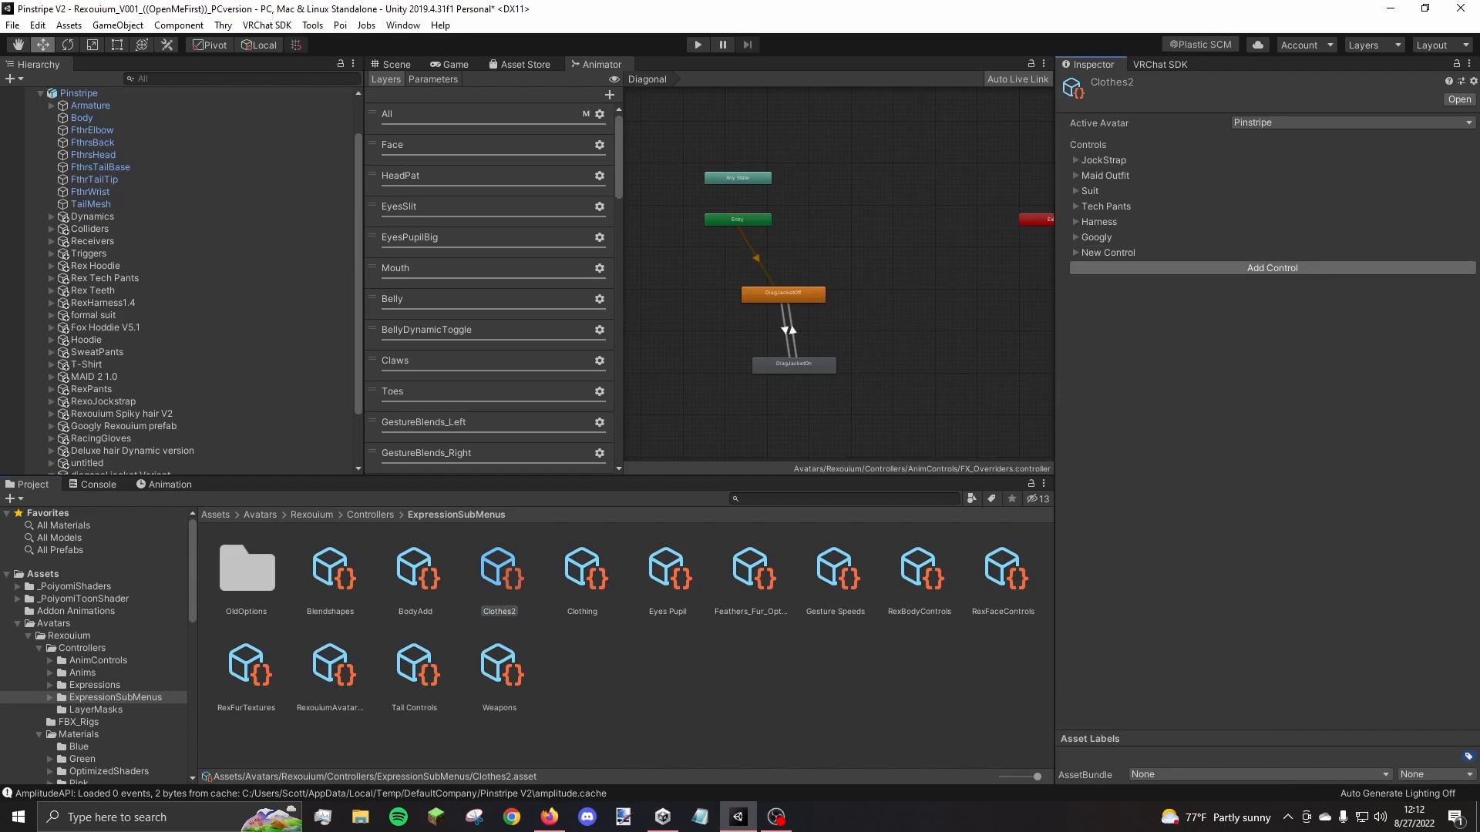
click(1076, 252)
click(1310, 289)
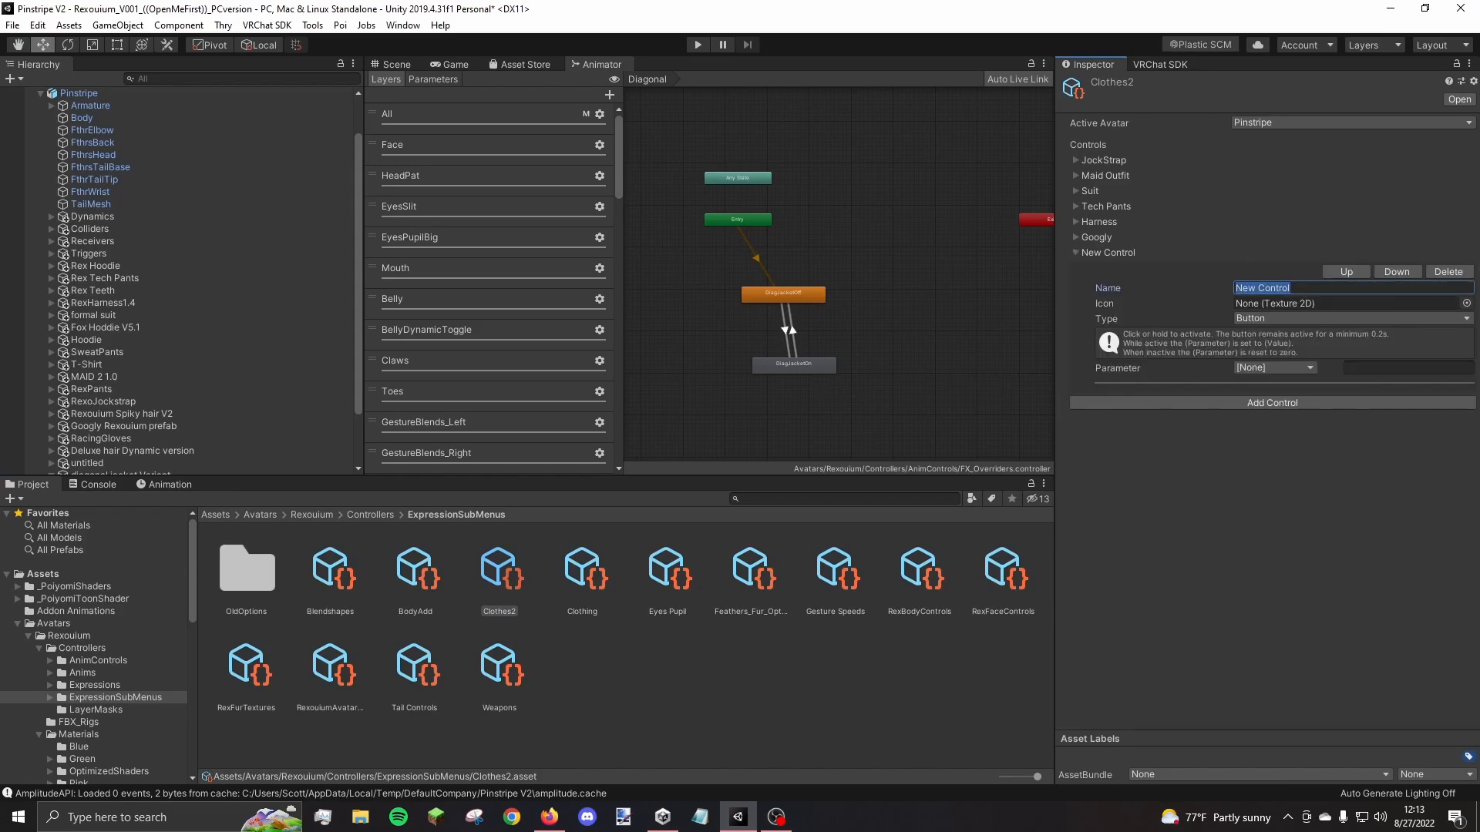
text(Diagonal Set)
click(1302, 318)
click(1288, 353)
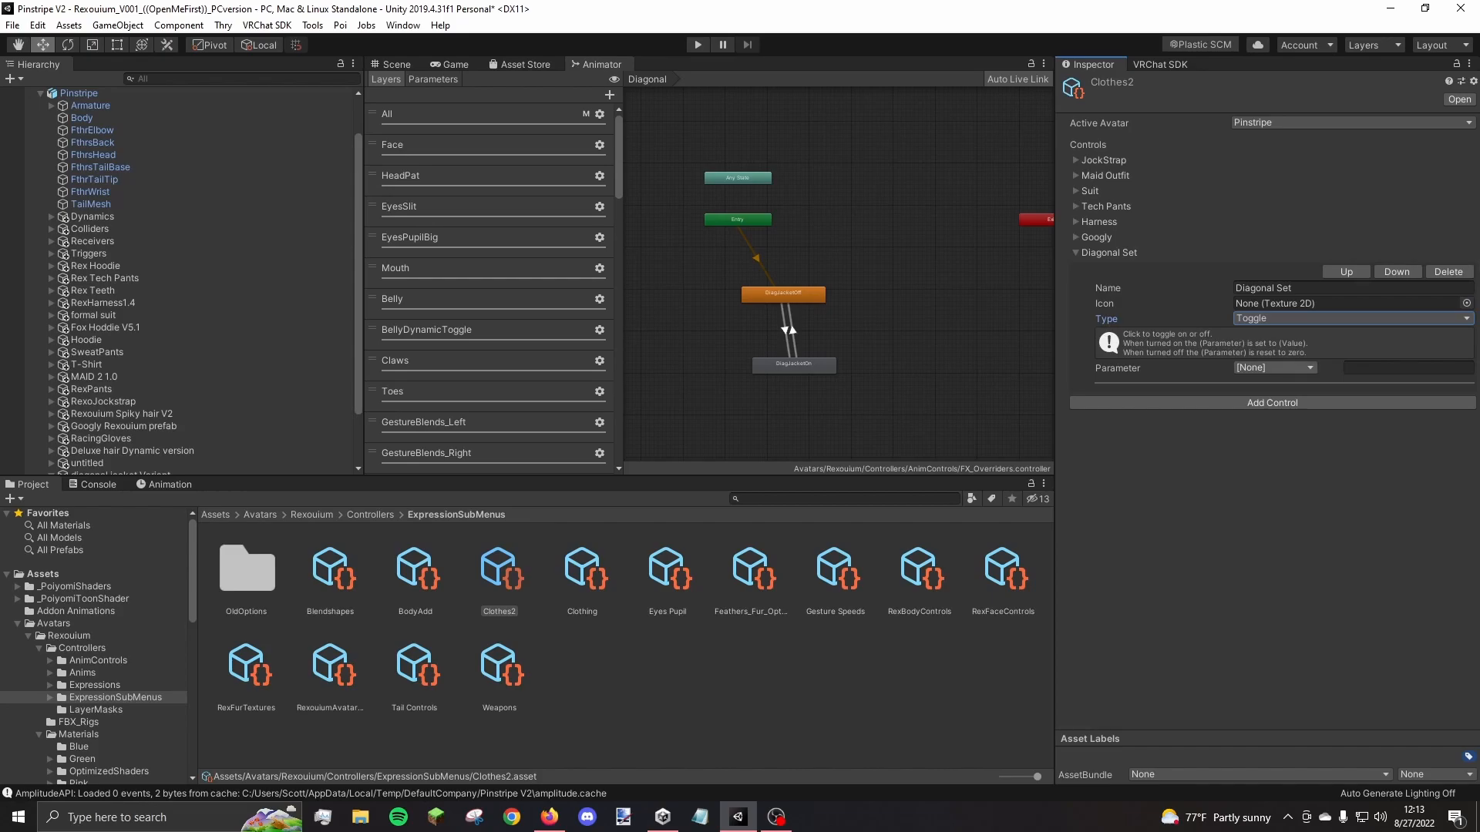
Assign the Diagonal Bool parameter to the Diagonal Set toggle and collapse the control
click(1276, 368)
scroll(1311, 801, down, 5)
scroll(1316, 416, down, 6)
scroll(1316, 416, down, 1)
click(1290, 803)
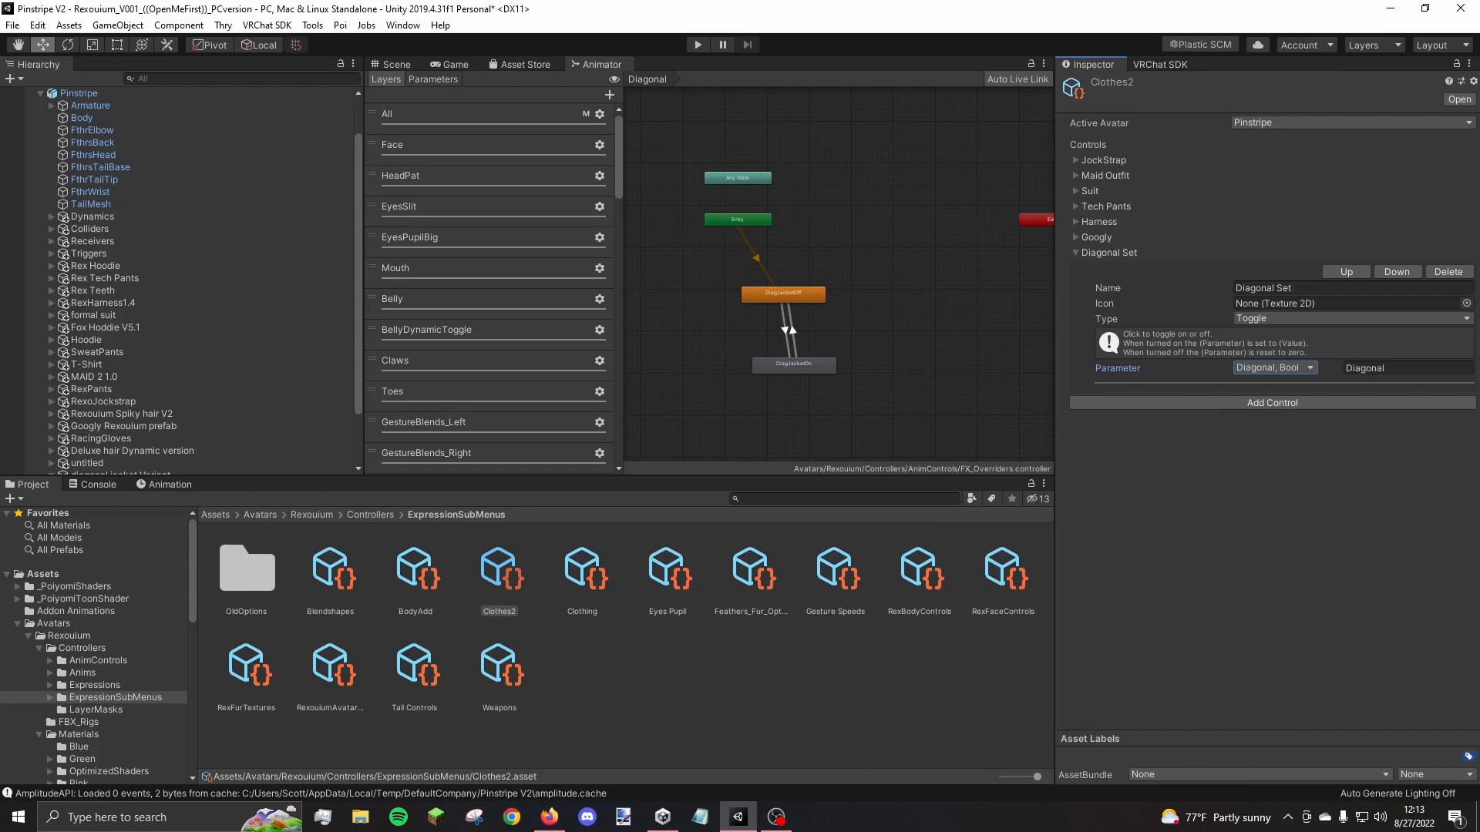
click(1076, 252)
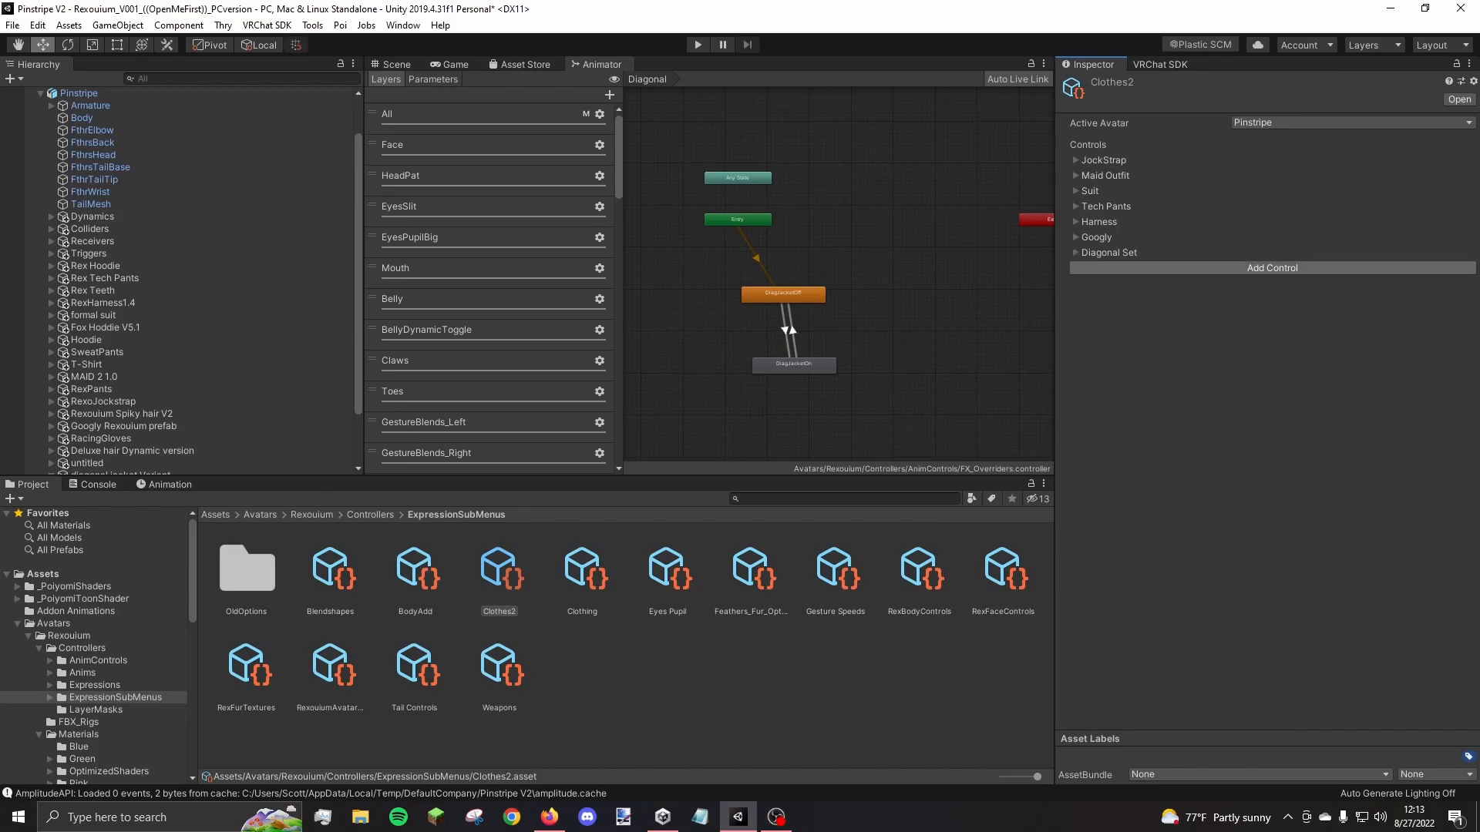
Add another control to the Clothes2 menu, name it "Cont..." and set its type to Sub Menu
click(1272, 267)
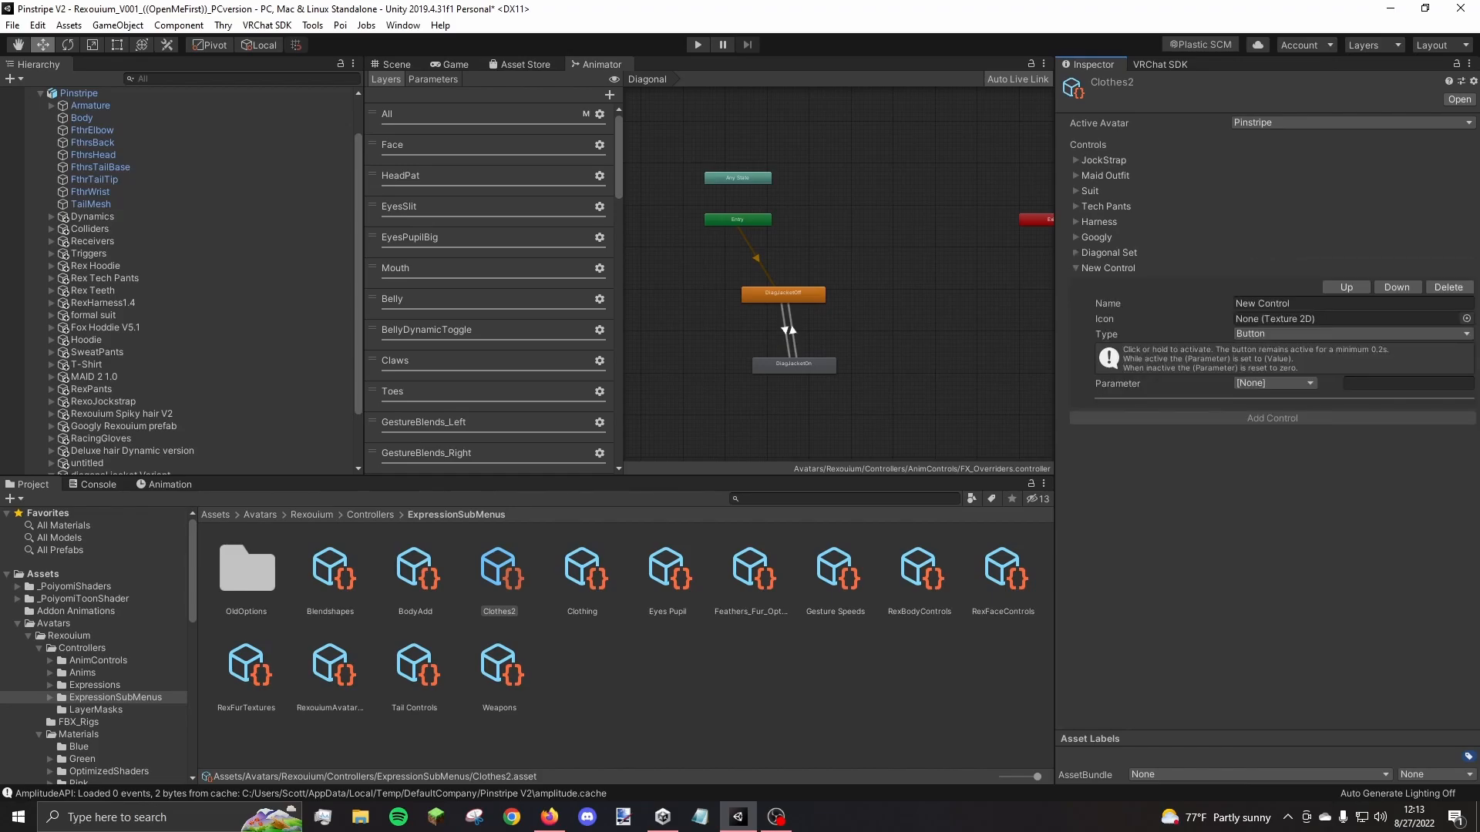
click(1076, 268)
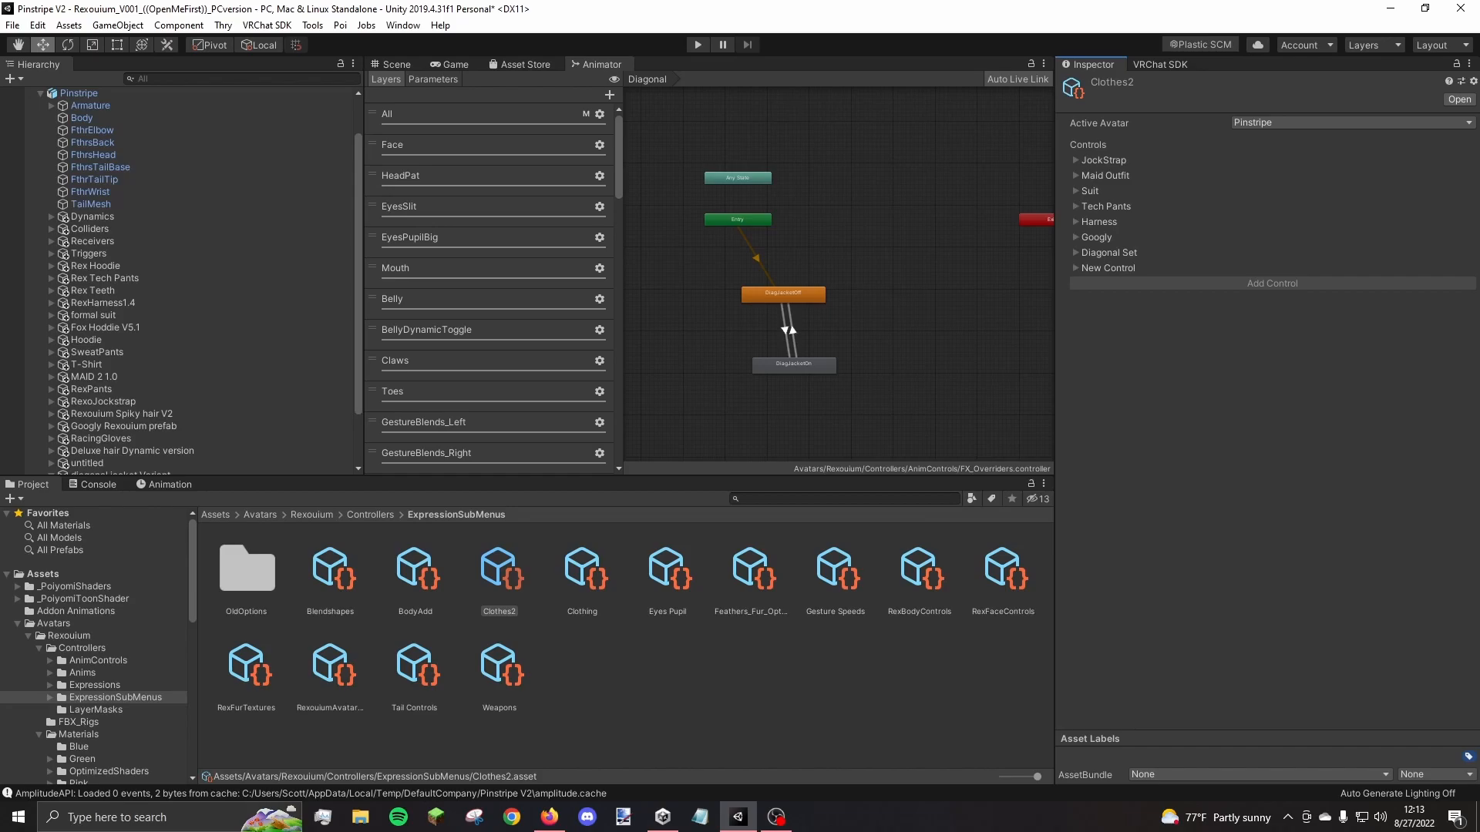
click(1076, 269)
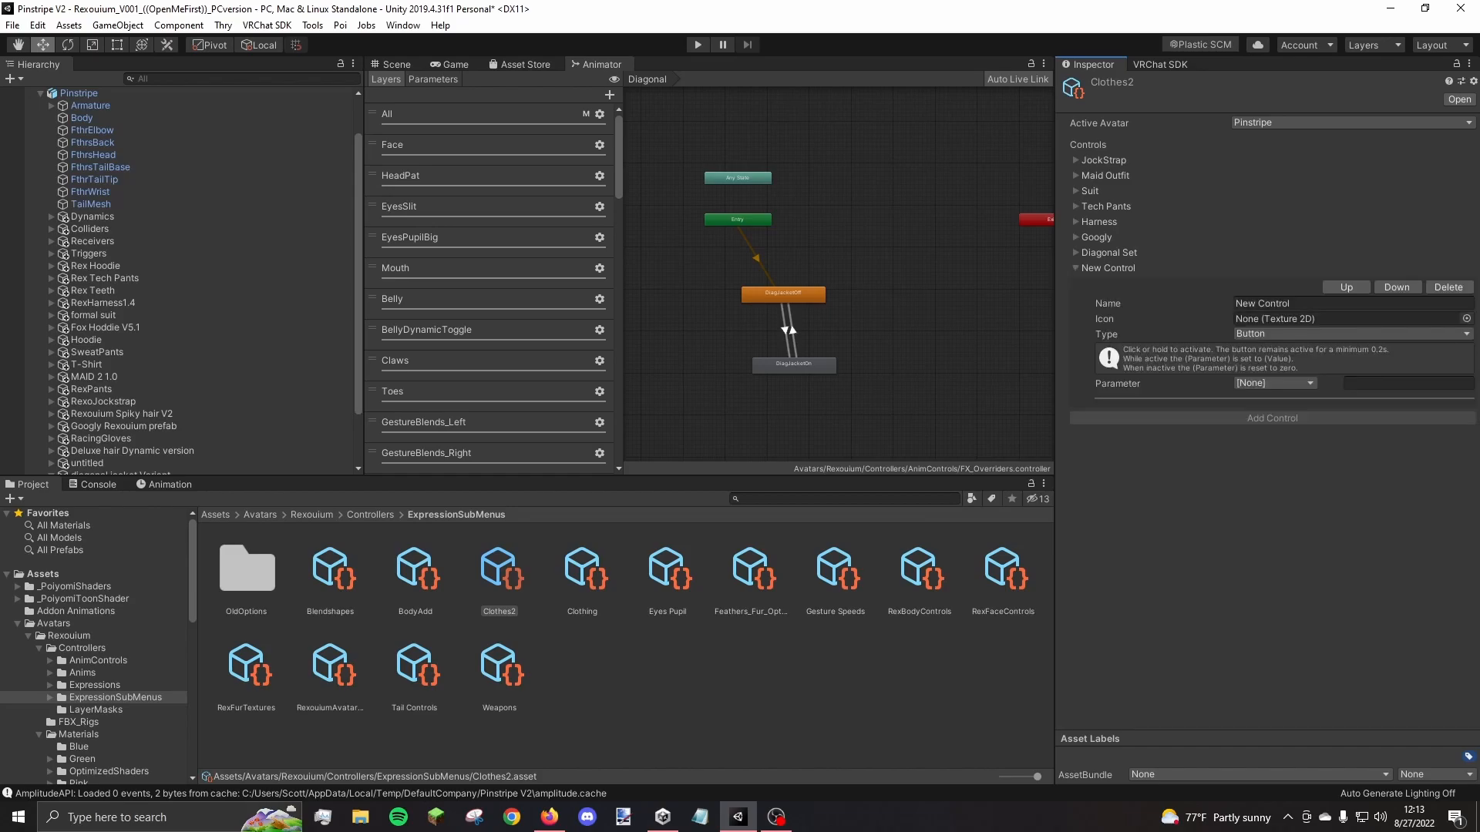
click(1310, 304)
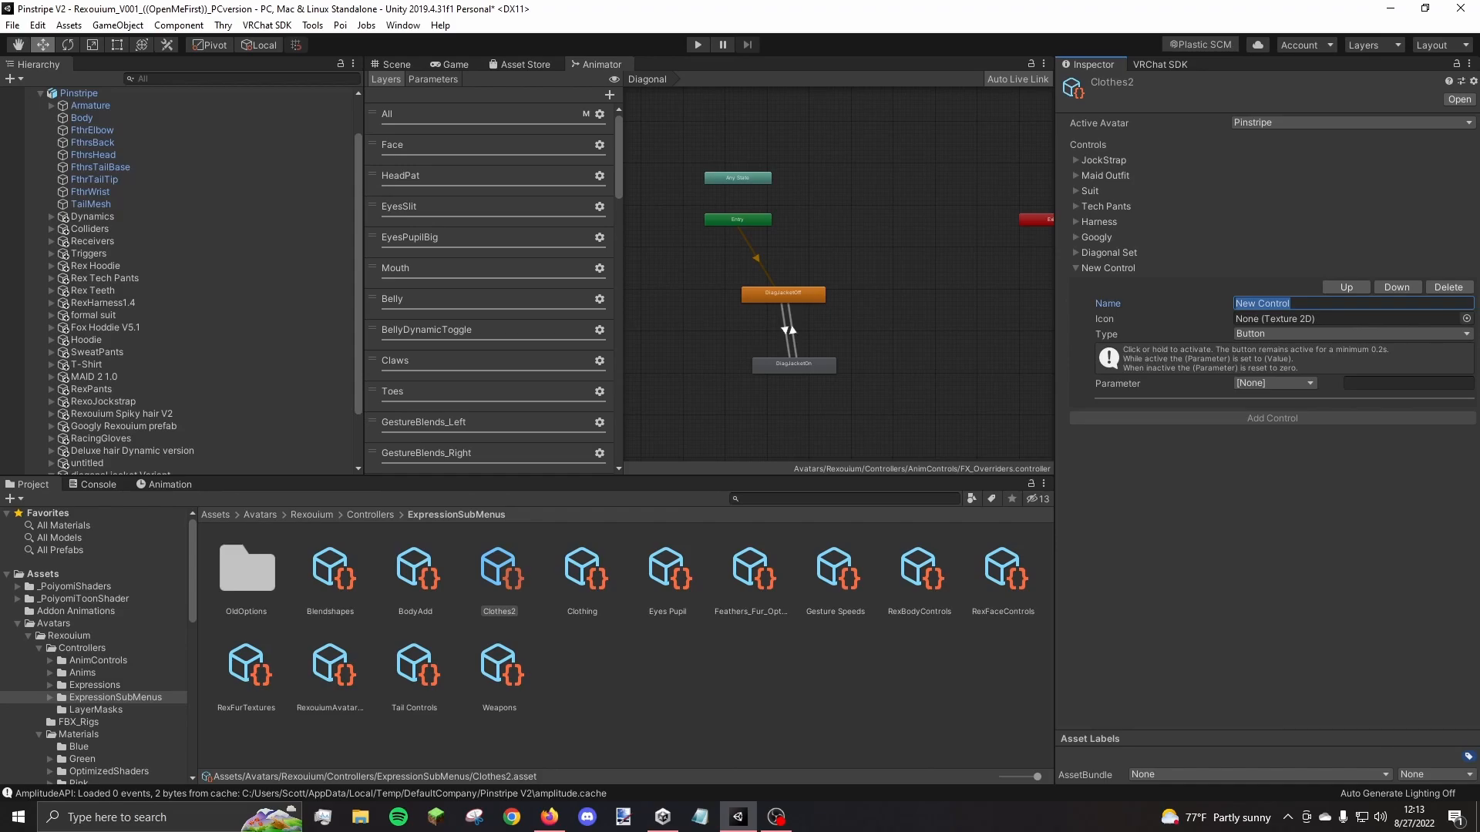
text(Cont..)
click(1348, 334)
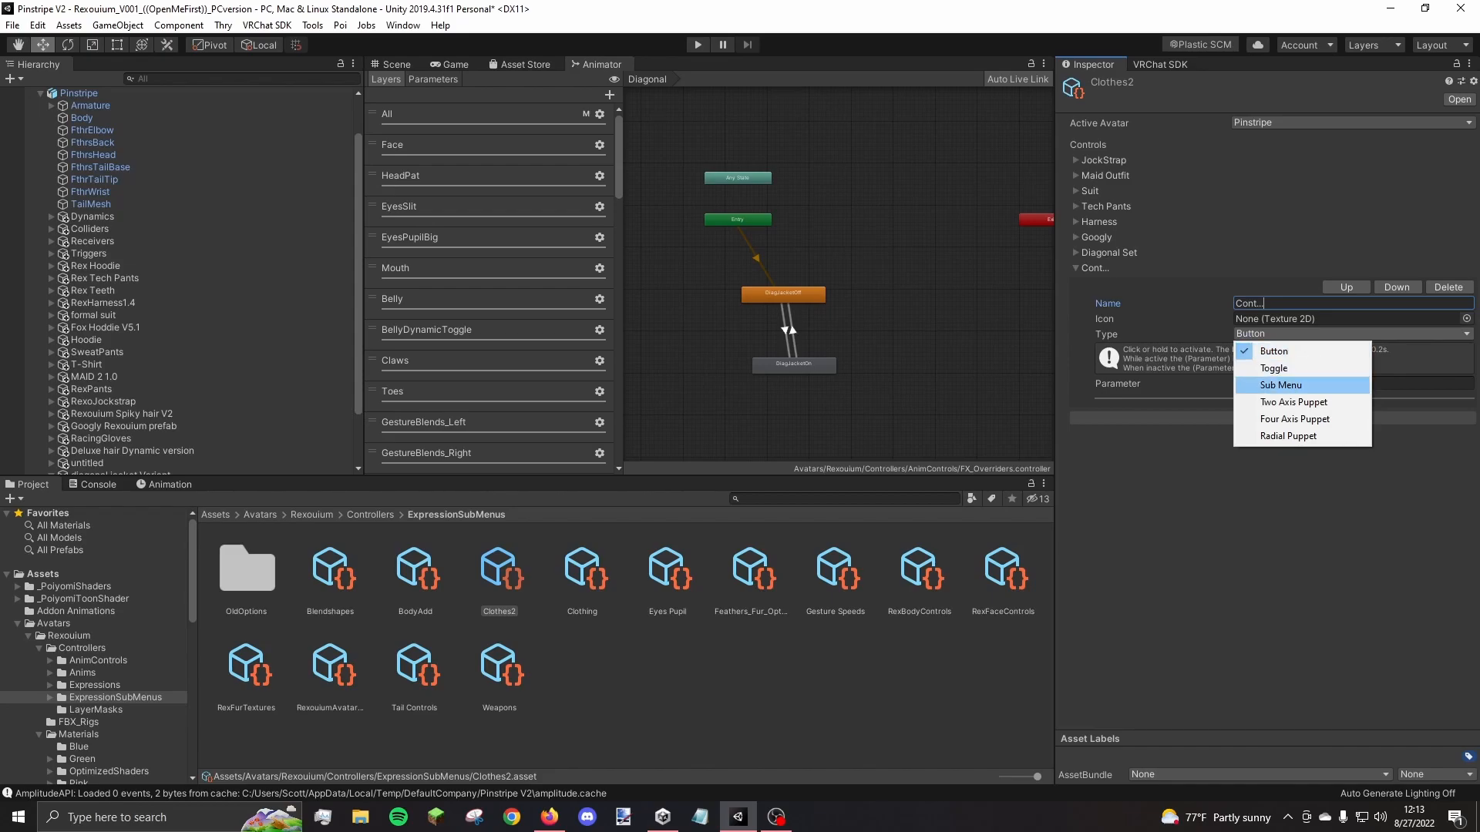
click(1280, 385)
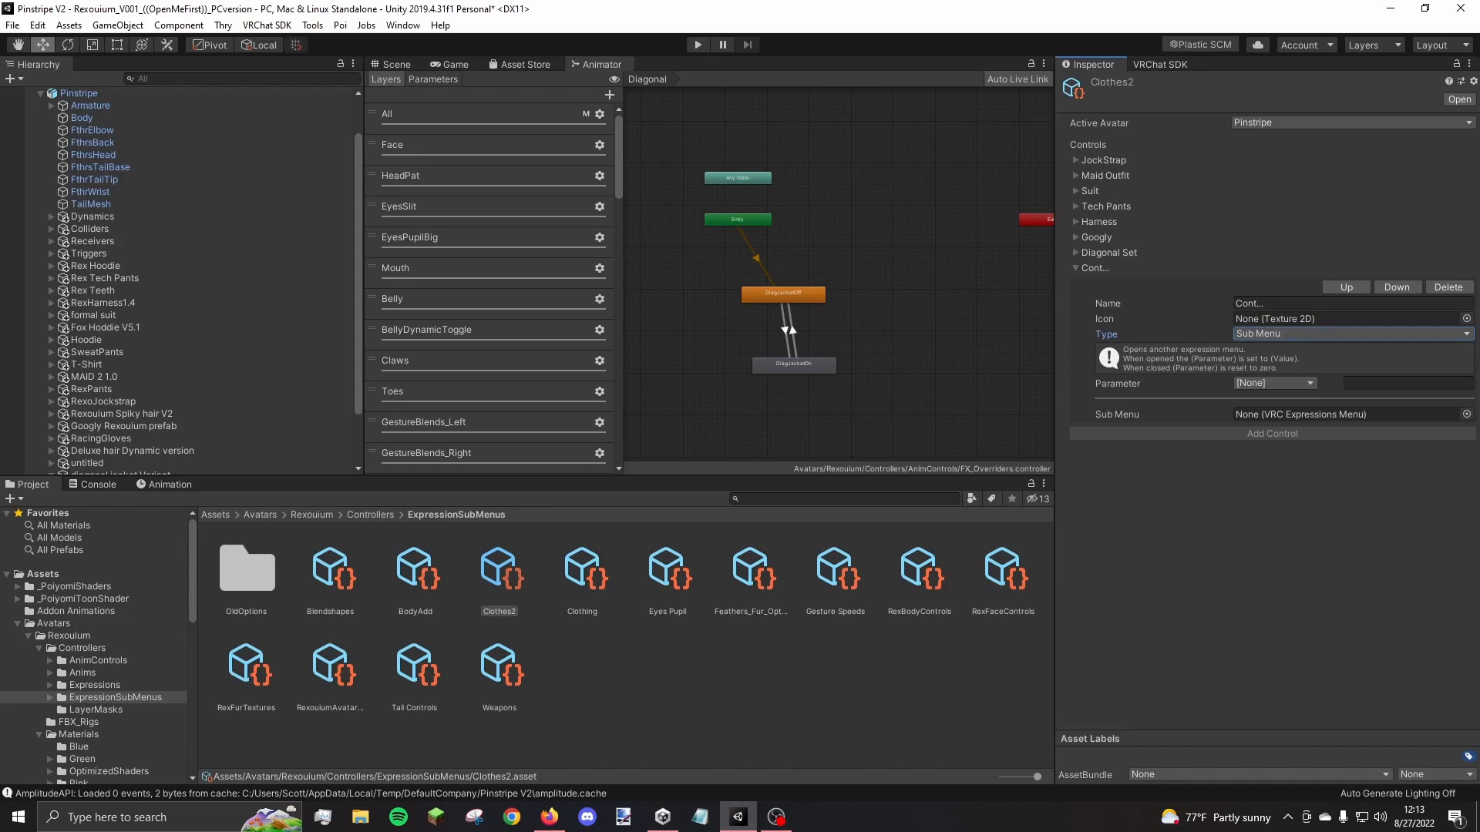
Create a VRChat Expressions Menu asset named "Clothes 3" in the ExpressionSubMenus folder and select it
right_click(655, 680)
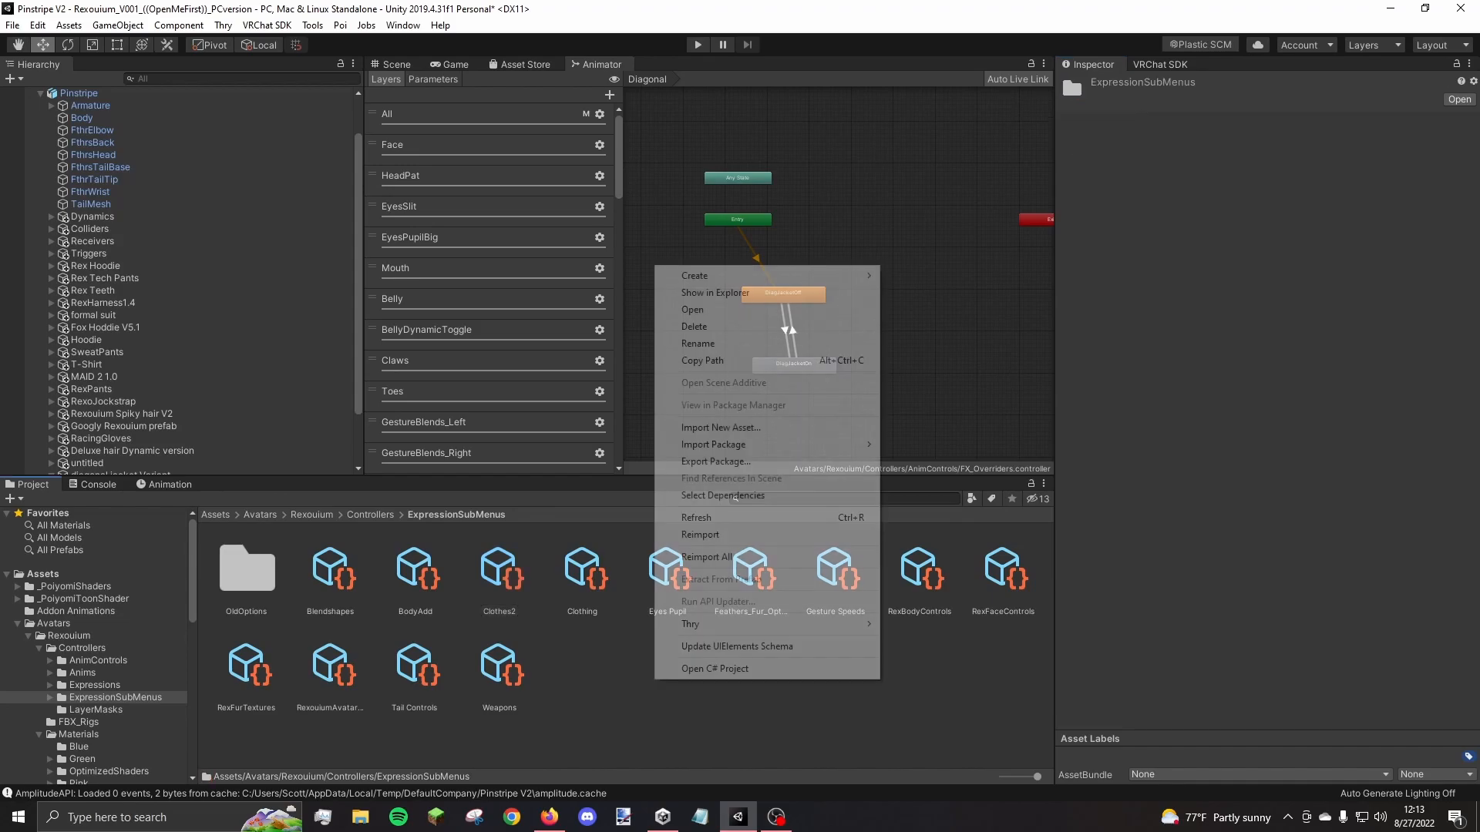
mouse_move(771, 275)
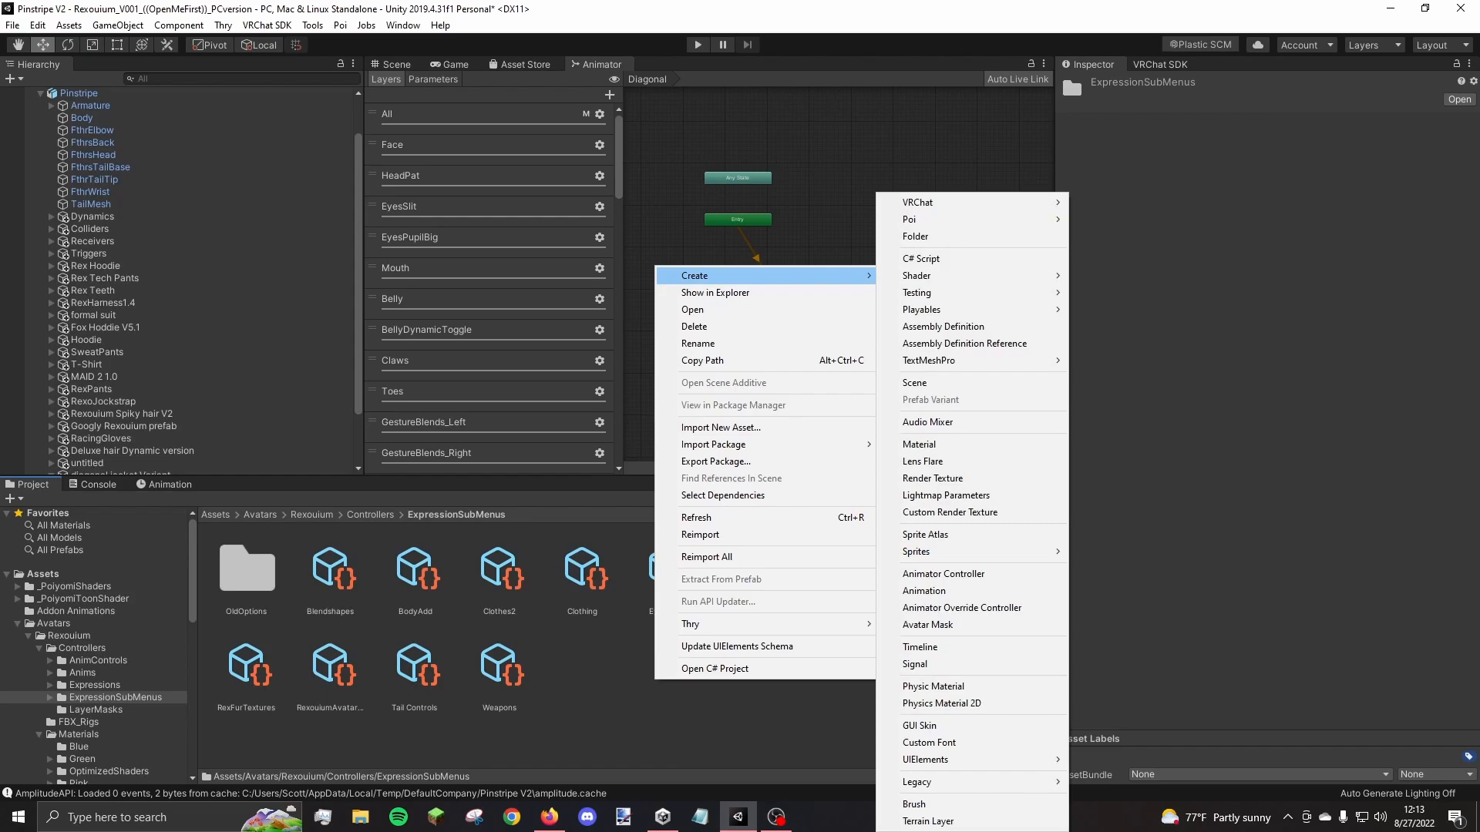
mouse_move(964, 202)
mouse_move(1109, 202)
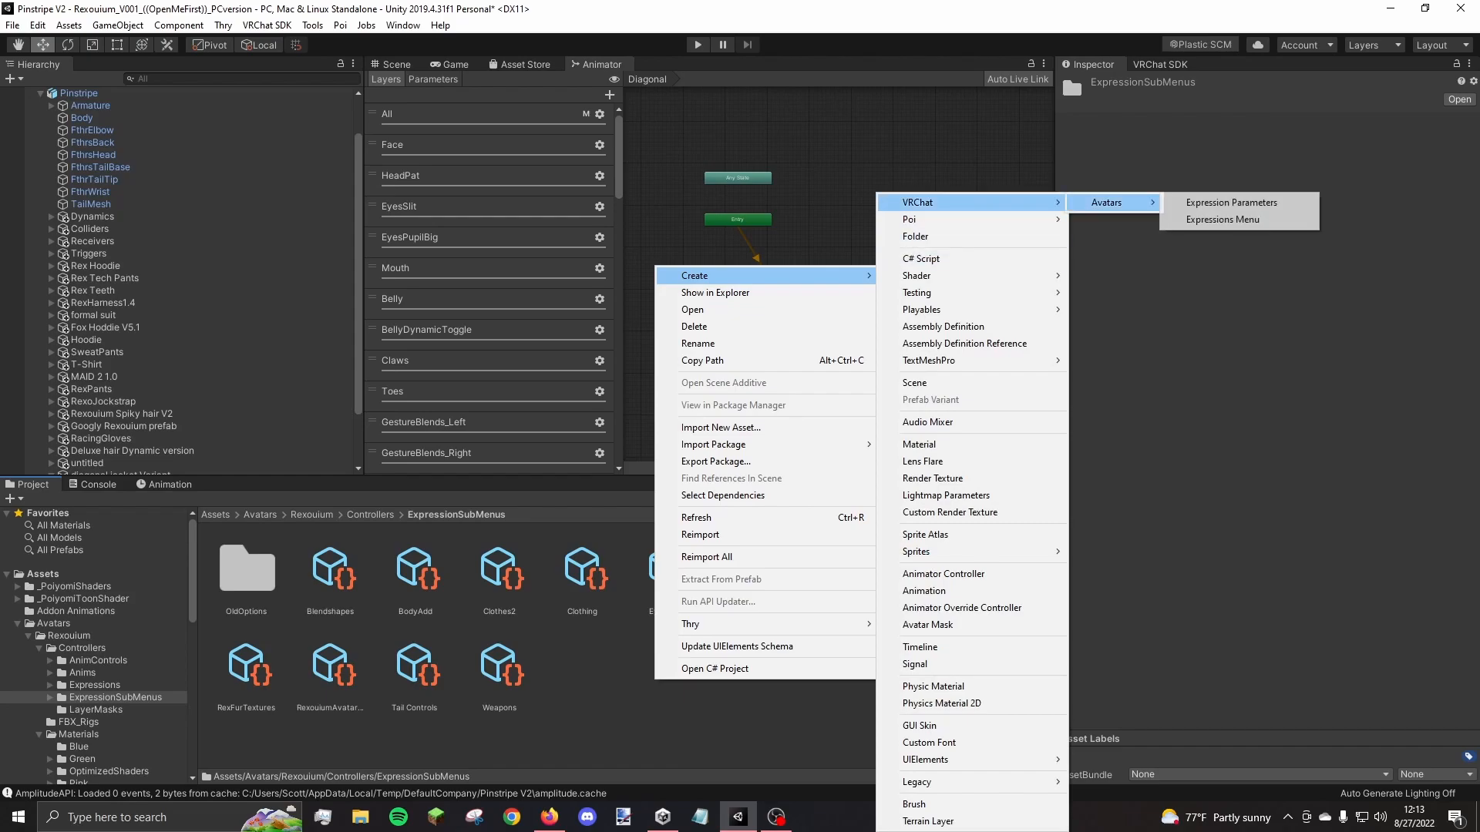
click(1223, 220)
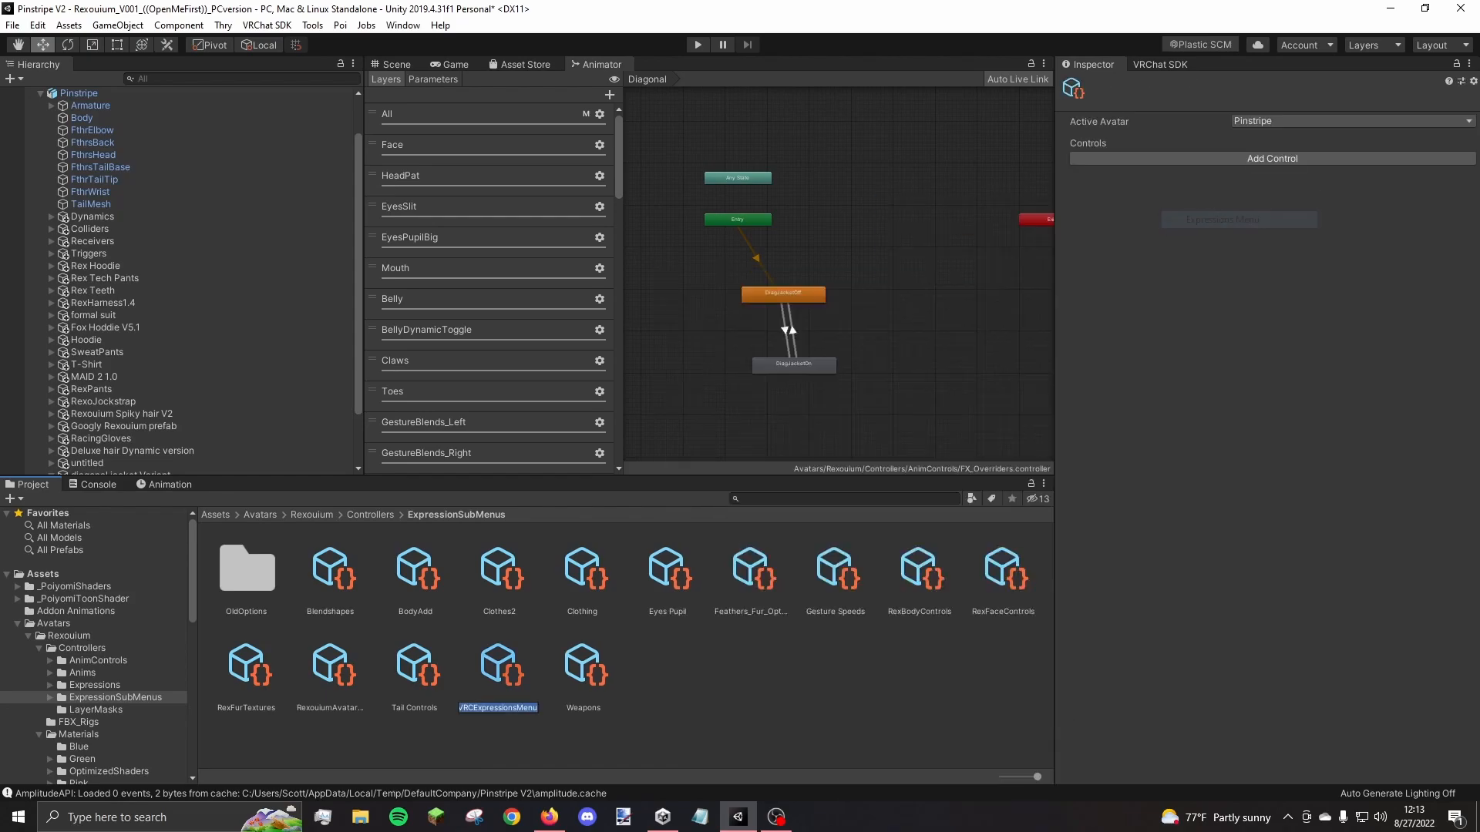
text(Clothe)
text(s 2)
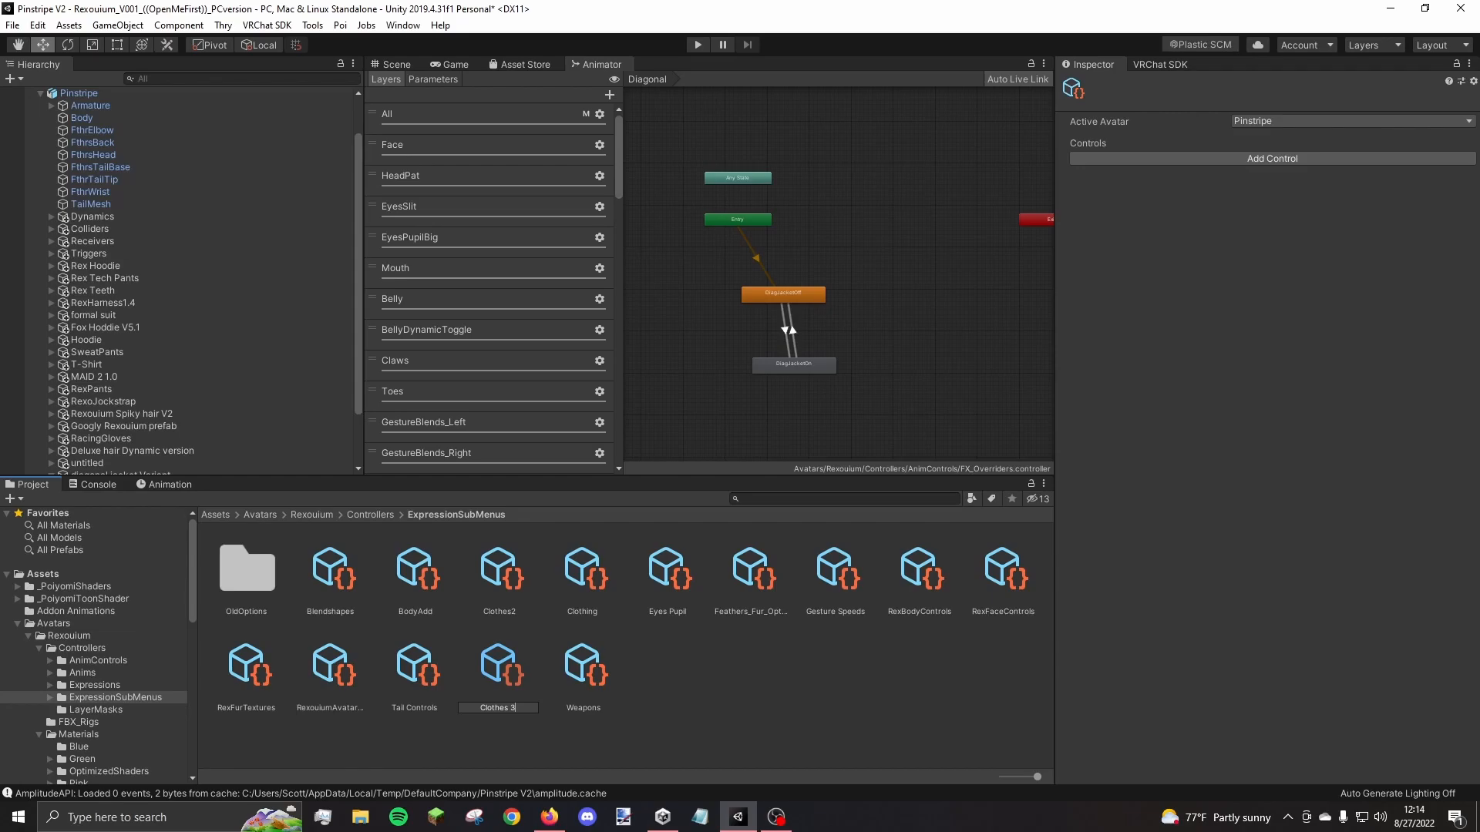
key(Return)
click(755, 685)
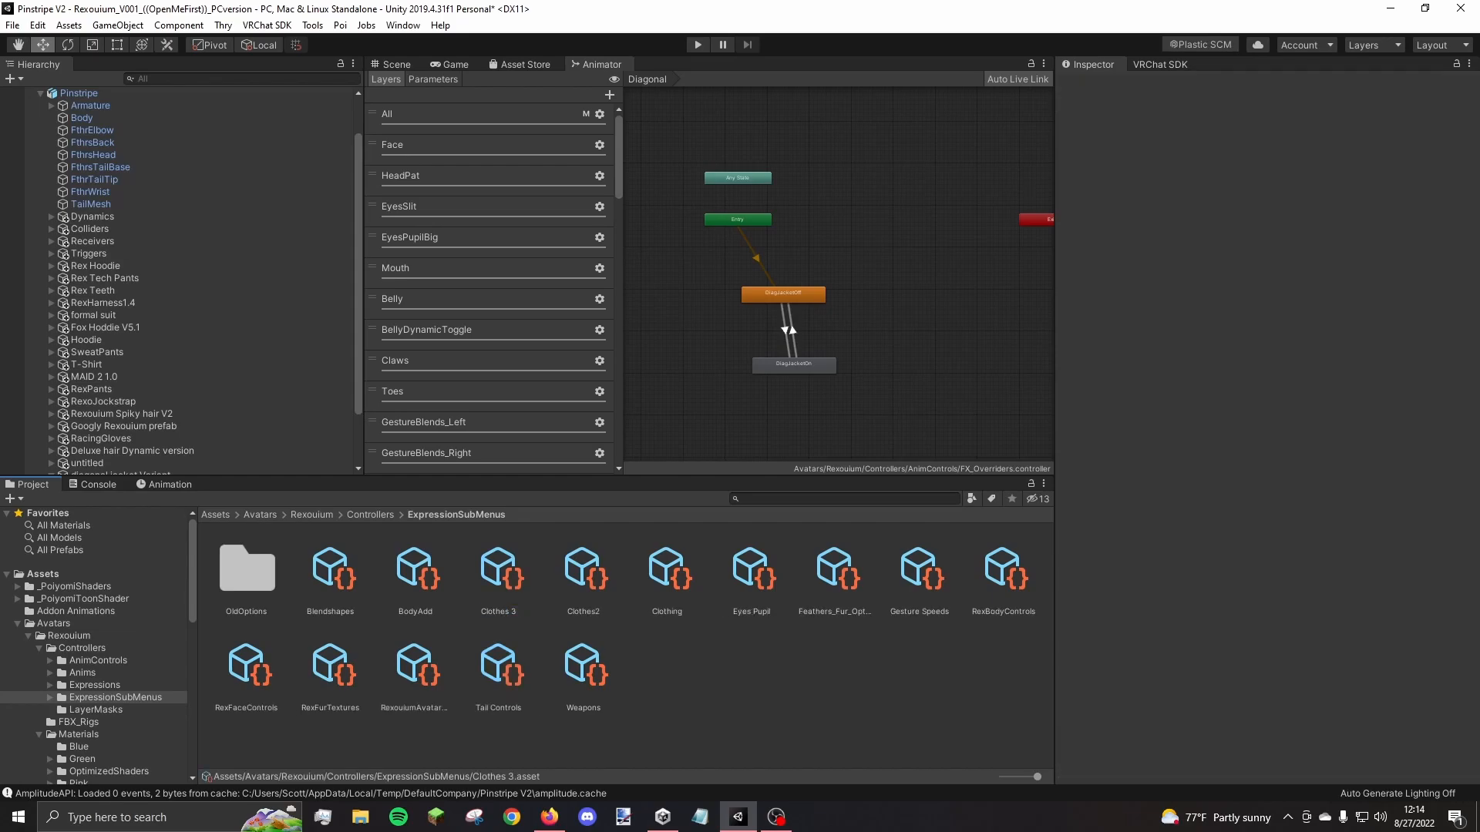
click(499, 572)
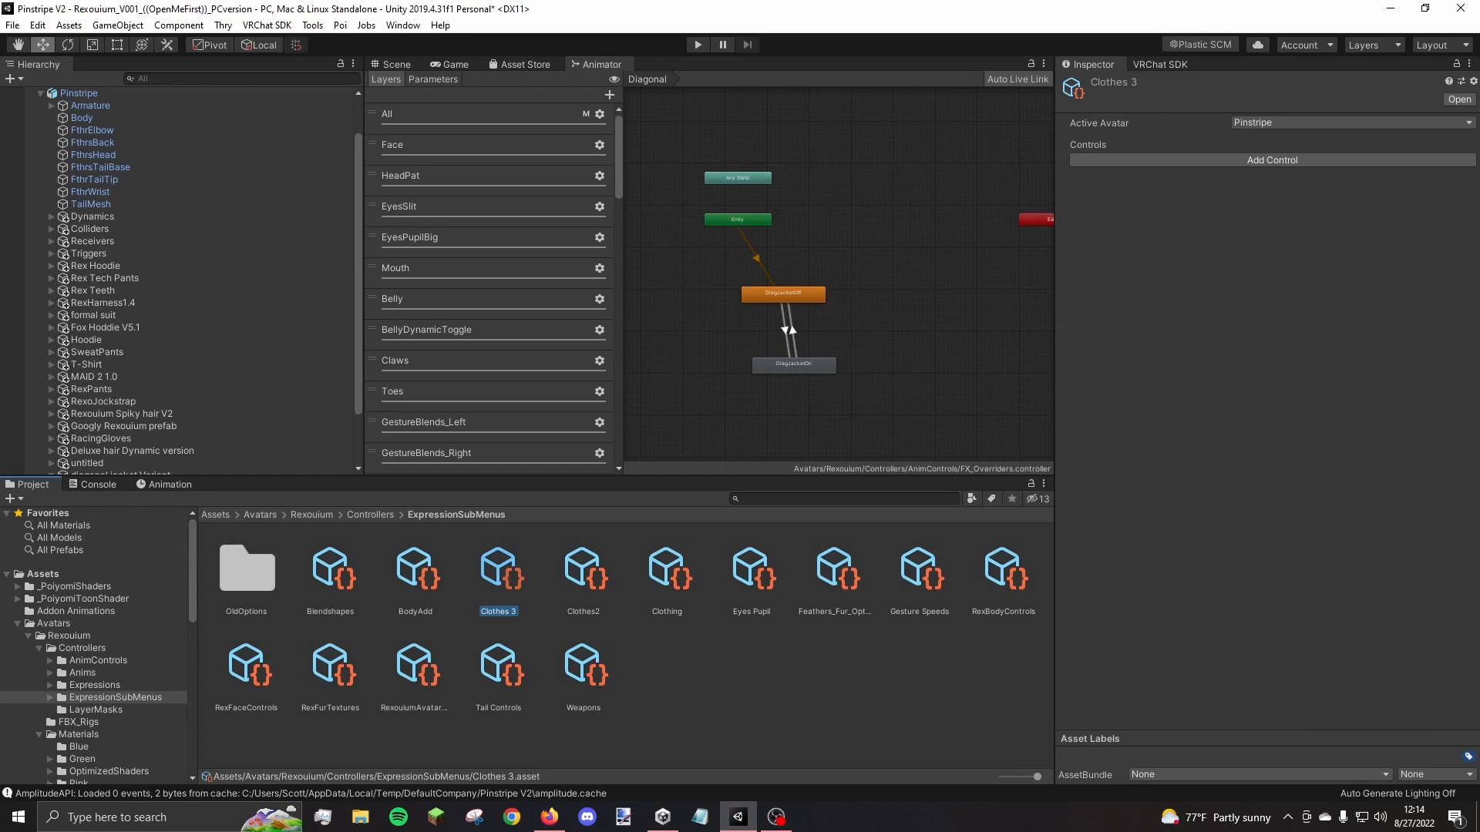
click(584, 572)
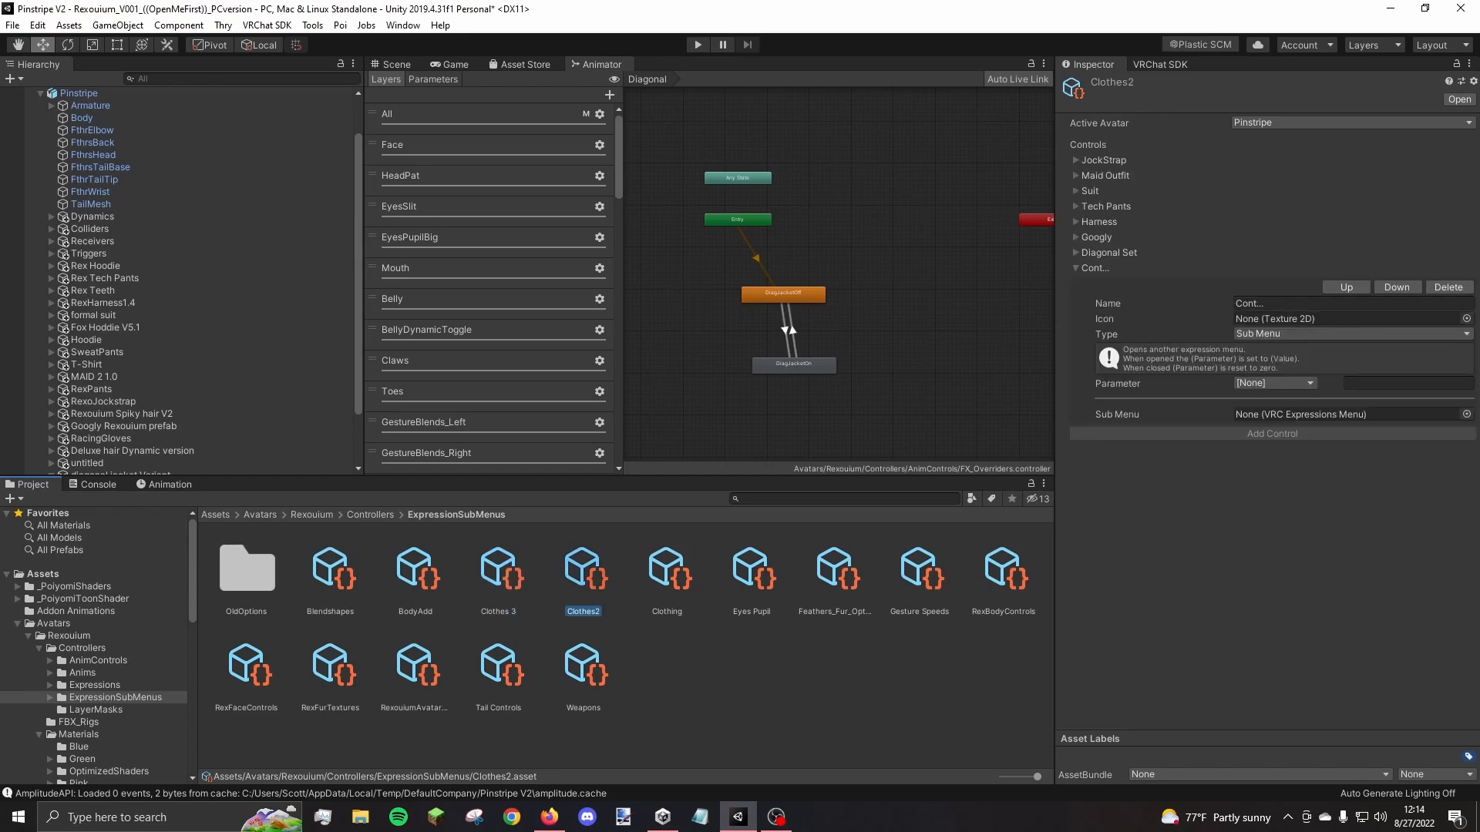
click(1076, 268)
click(1075, 268)
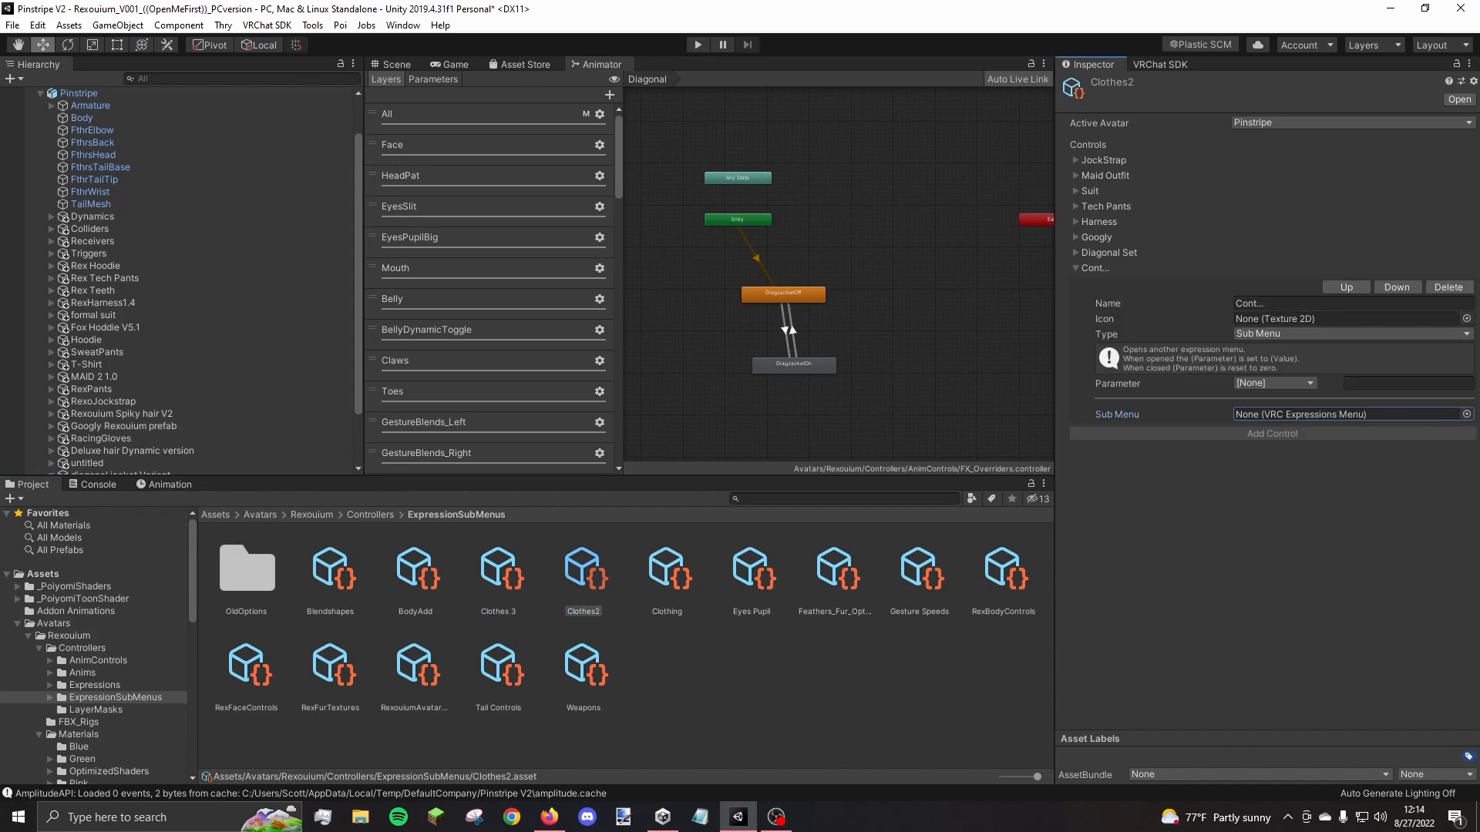
click(1466, 414)
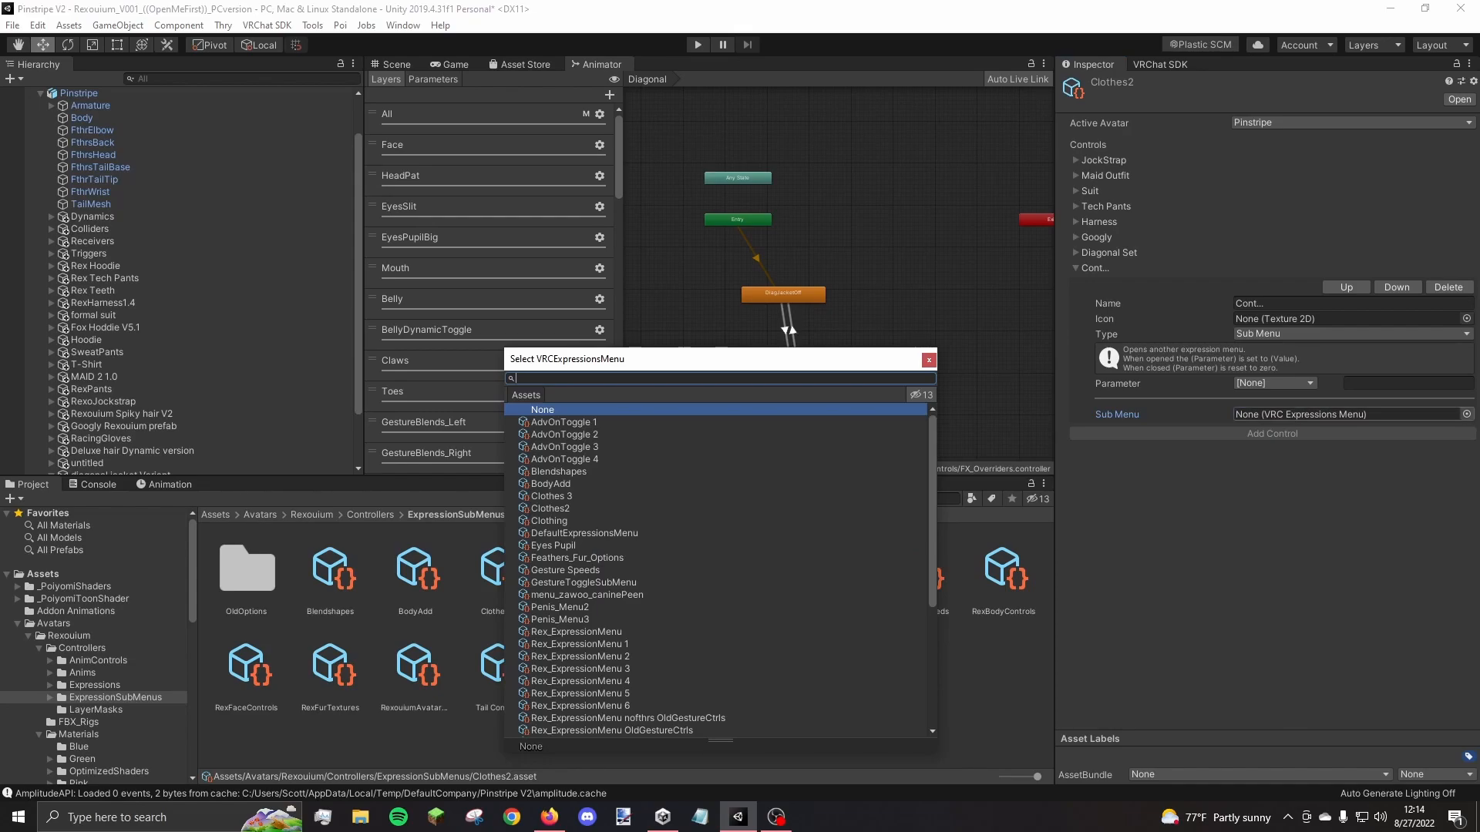
key(Escape)
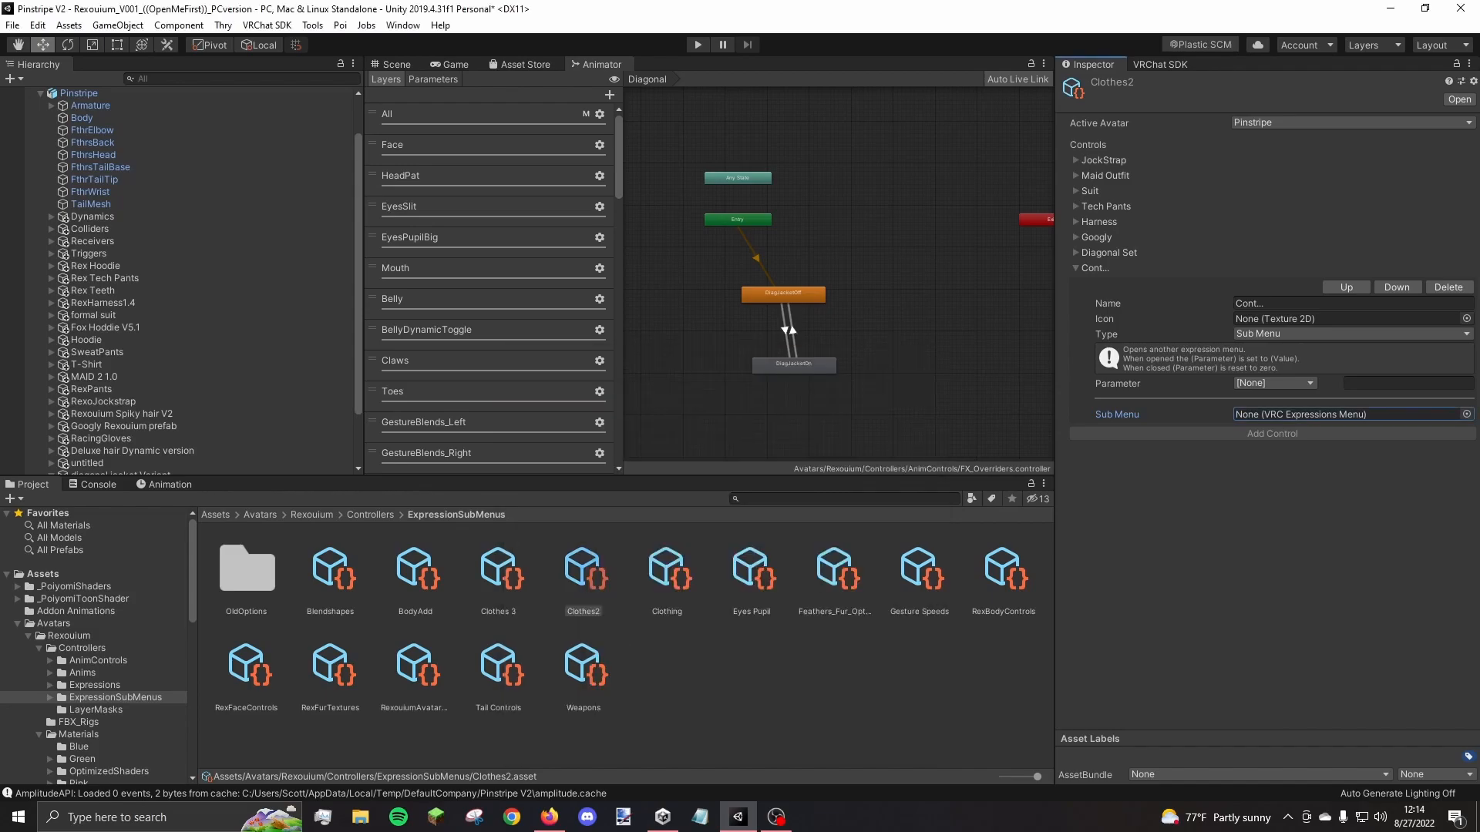
click(740, 689)
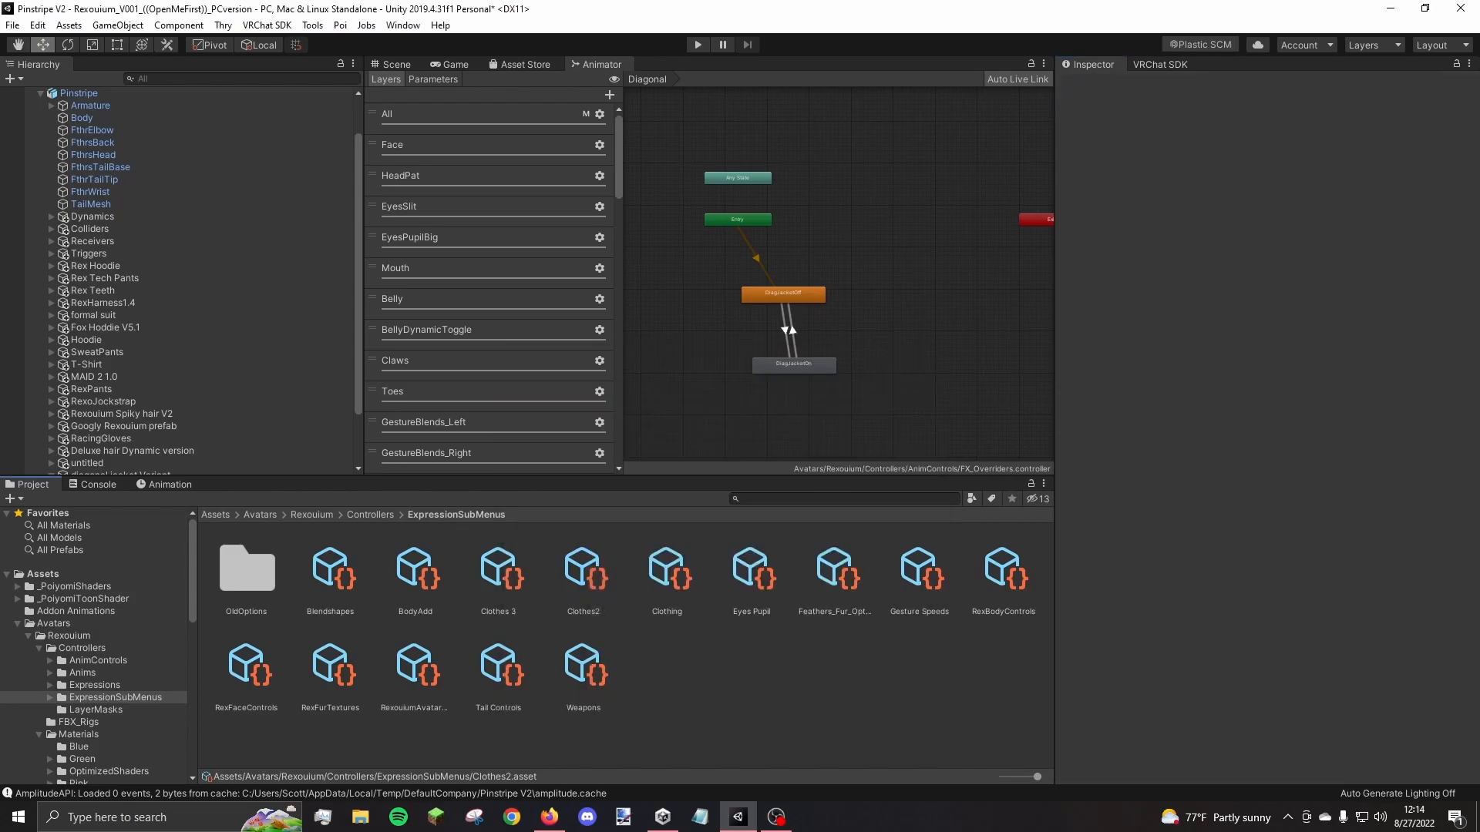
Assign the Clothes 3 menu as the sub menu of the Clothes2 menu's "Cont..." control and collapse the control
click(585, 574)
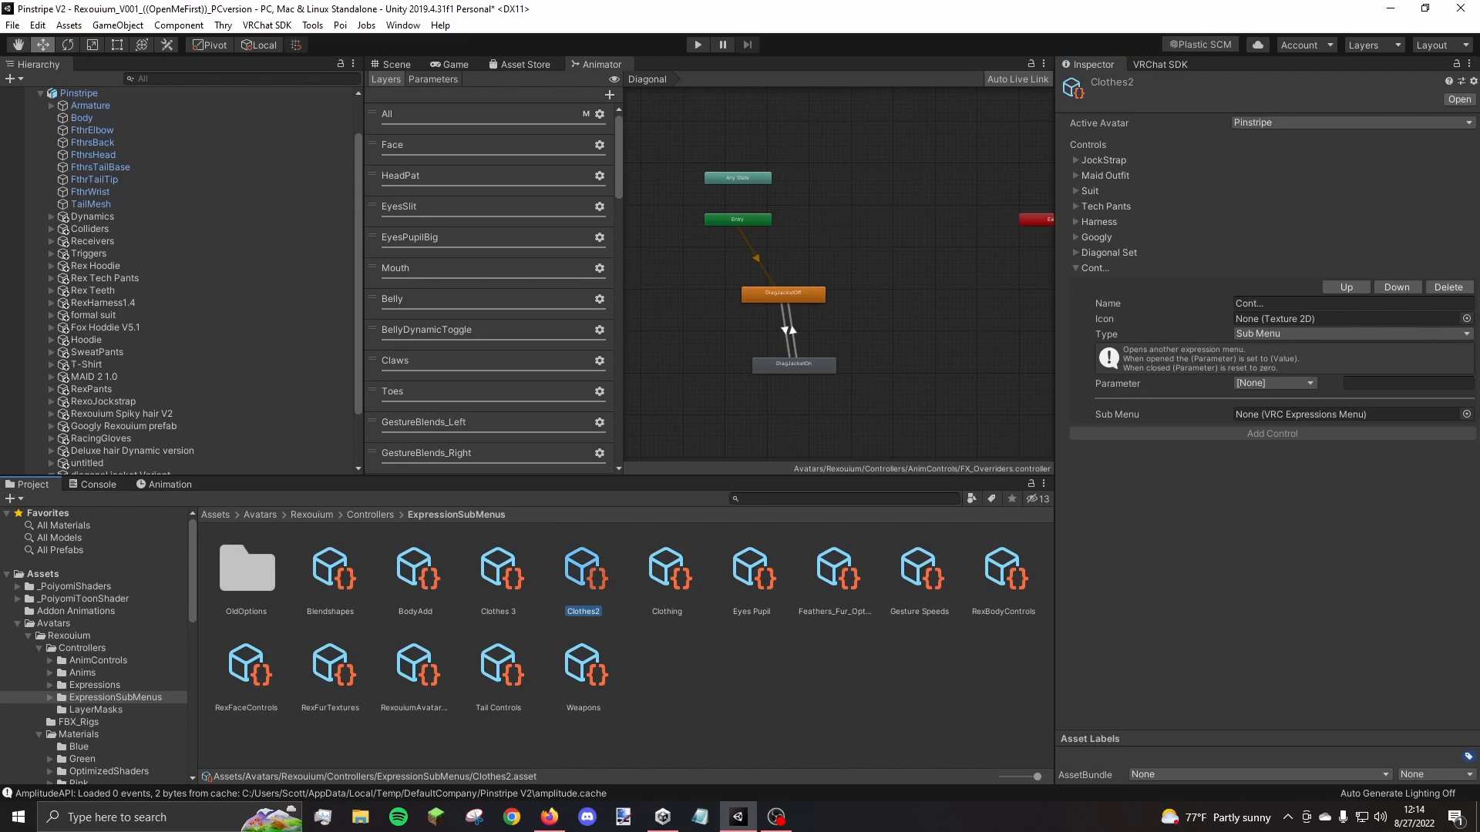
drag(501, 572, 1310, 414)
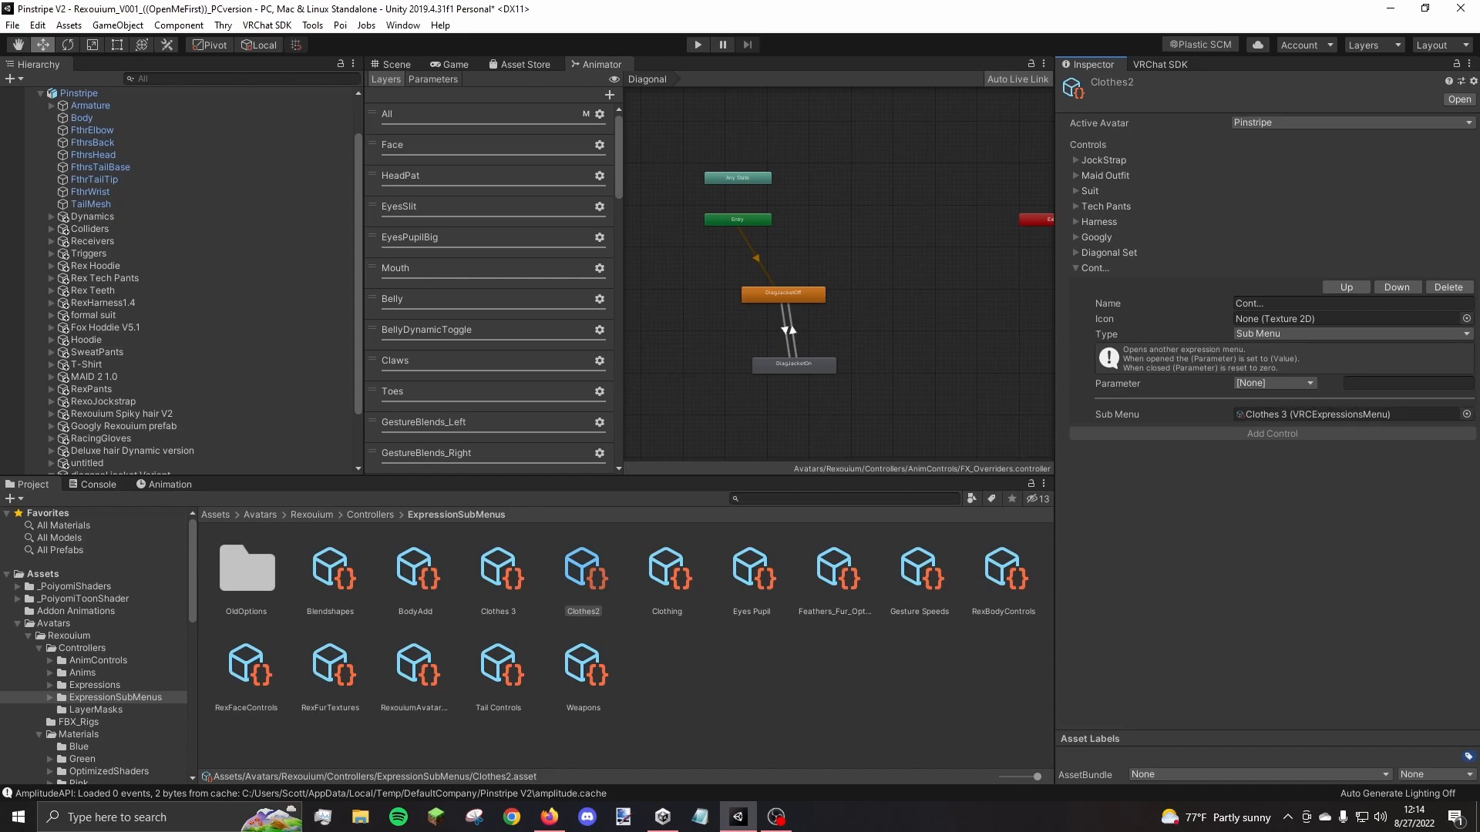
click(1077, 268)
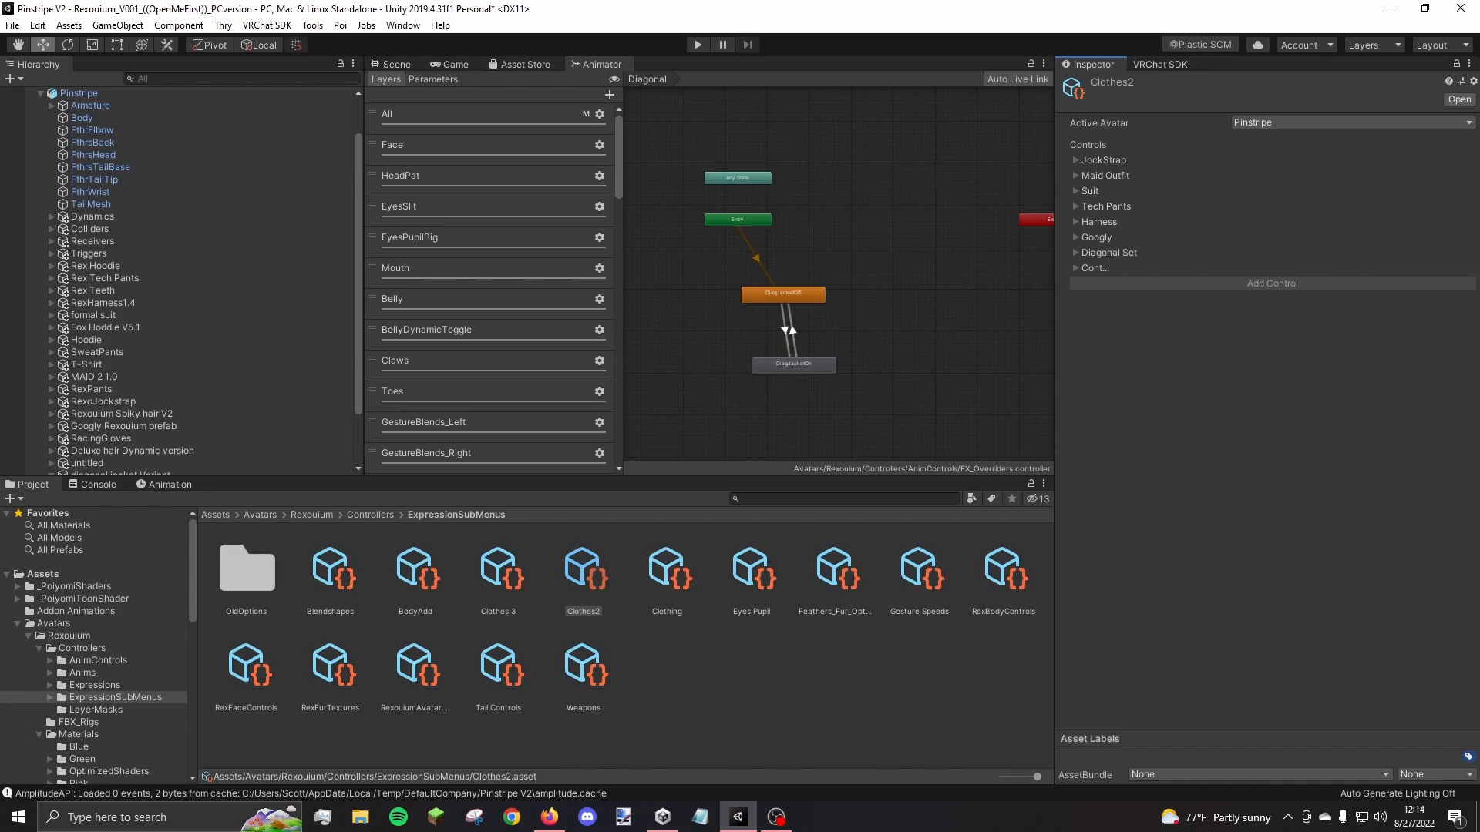